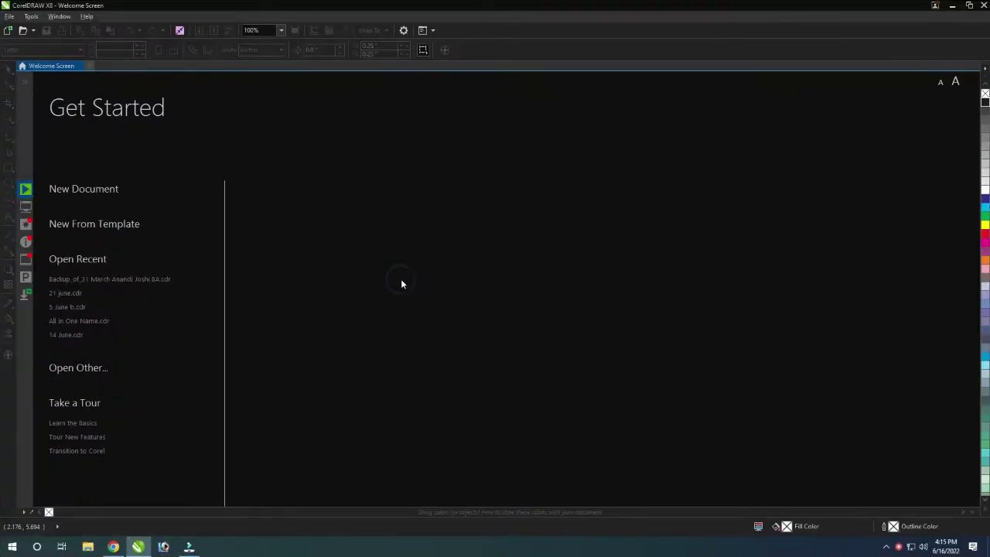
Start a new document named Yoga Day with a 15 by 15 inch page.
{"action": "key", "text": "ctrl+n"}
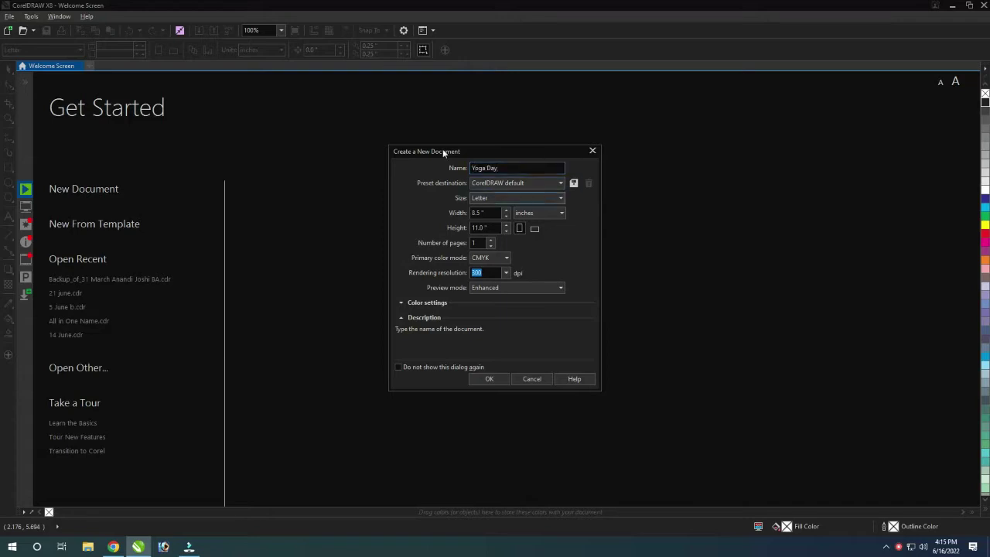
{"action": "key", "text": "Tab"}
{"action": "type", "text": "15"}
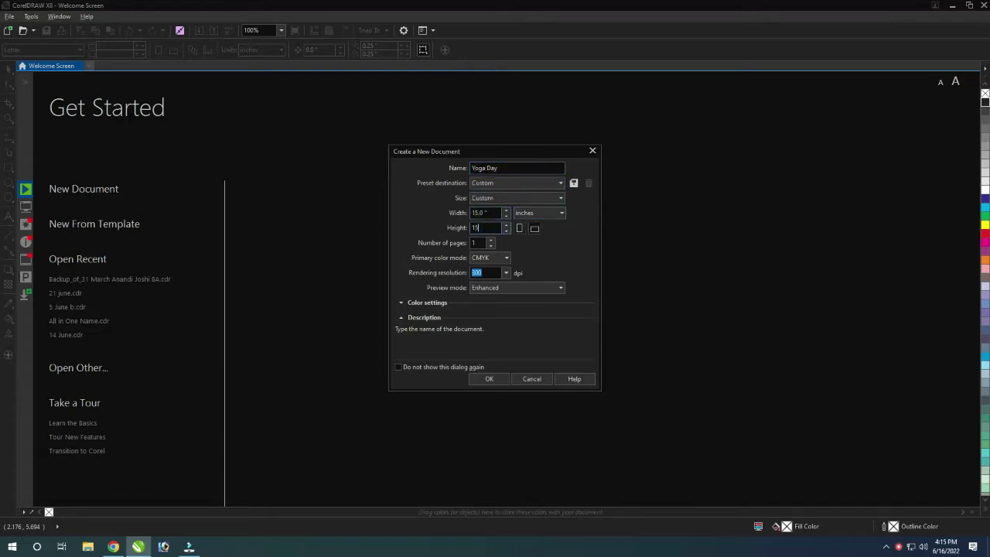
{"action": "key", "text": "Return"}
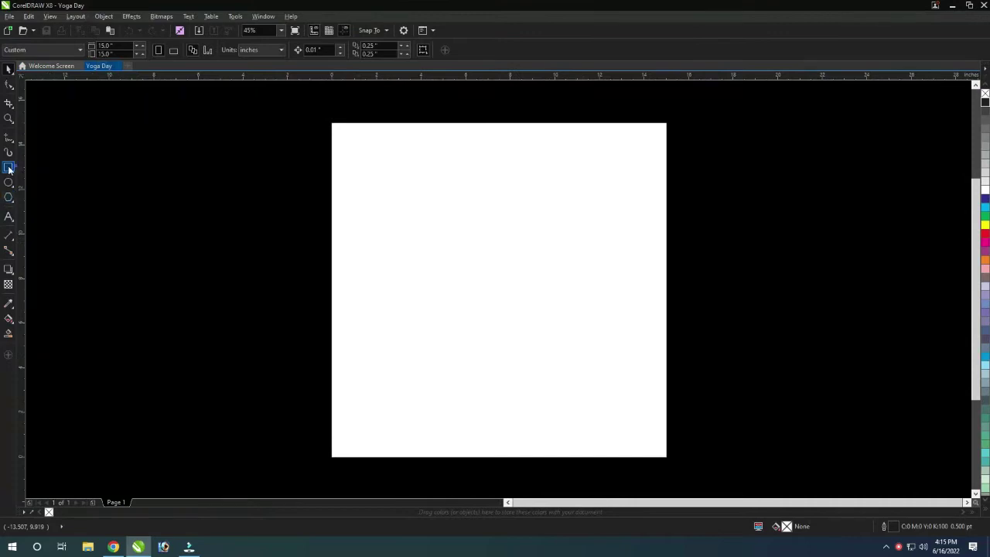
Add a page-sized rectangle and paste the Hindi greeting as a text object.
{"action": "double_click", "coordinate": [9, 169]}
{"action": "key", "text": "shift+F4"}
{"action": "left_click", "coordinate": [9, 216]}
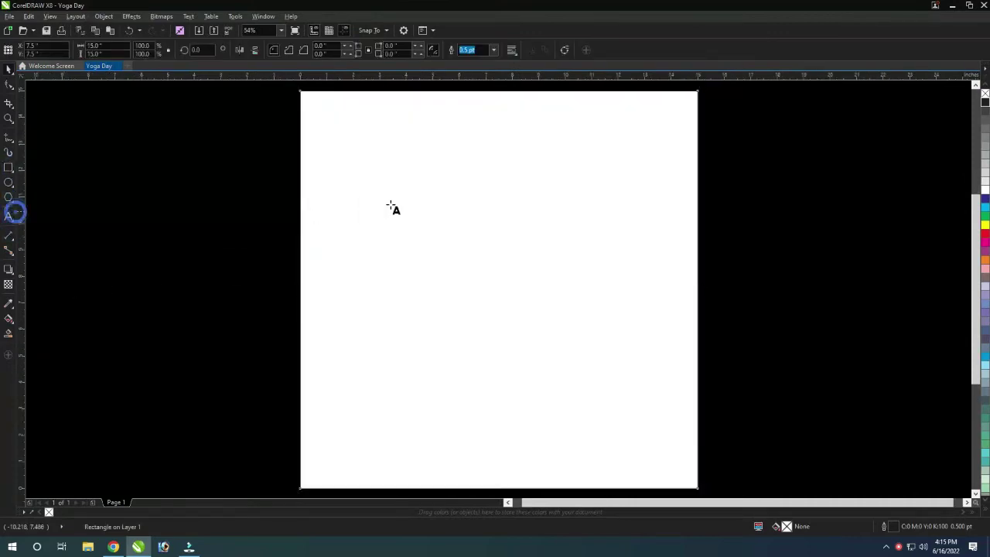
{"action": "left_click", "coordinate": [391, 202]}
{"action": "type", "text": "scsd"}
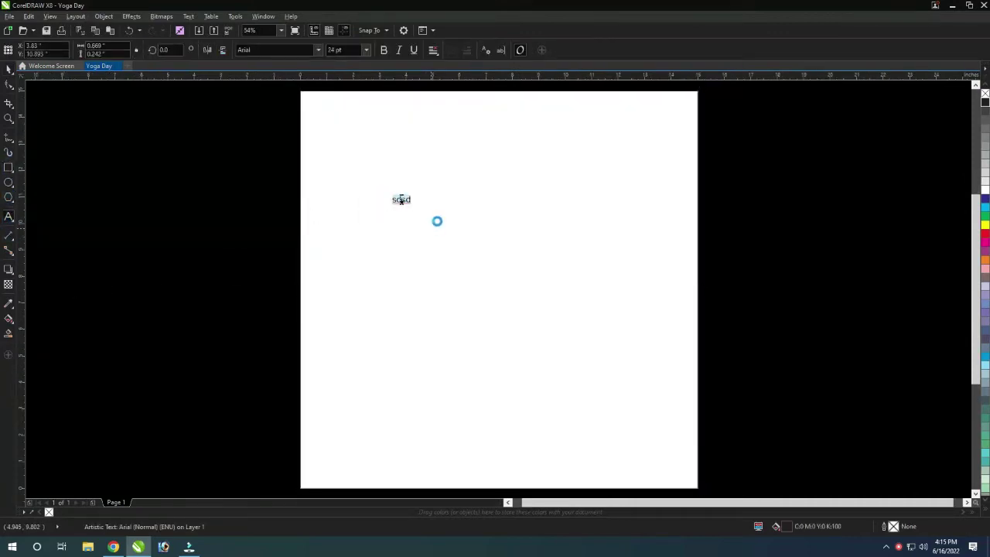
{"action": "key", "text": "ctrl+v"}
Set the greeting's font to Khand Bold.
{"action": "scroll", "coordinate": [464, 209], "scroll_direction": "up", "scroll_amount": 2}
{"action": "scroll", "coordinate": [423, 229], "scroll_direction": "up", "scroll_amount": 1}
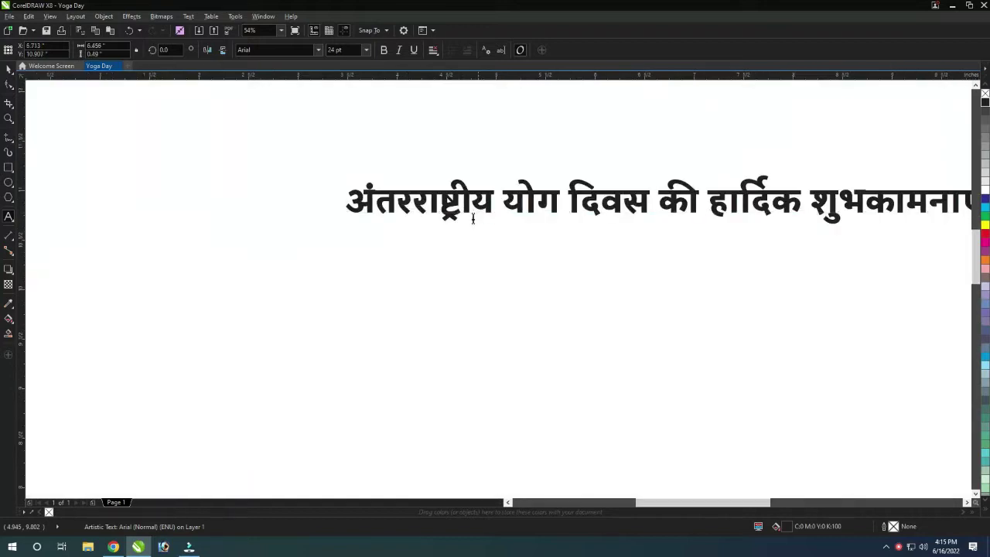
{"action": "left_click", "coordinate": [550, 203]}
{"action": "scroll", "coordinate": [550, 202], "scroll_direction": "up", "scroll_amount": 1}
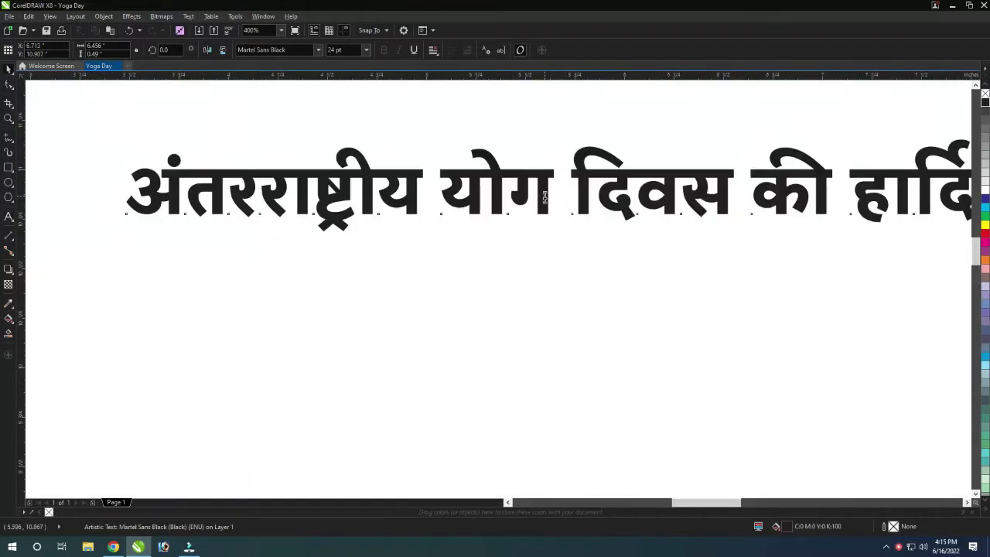
{"action": "left_click", "coordinate": [252, 48]}
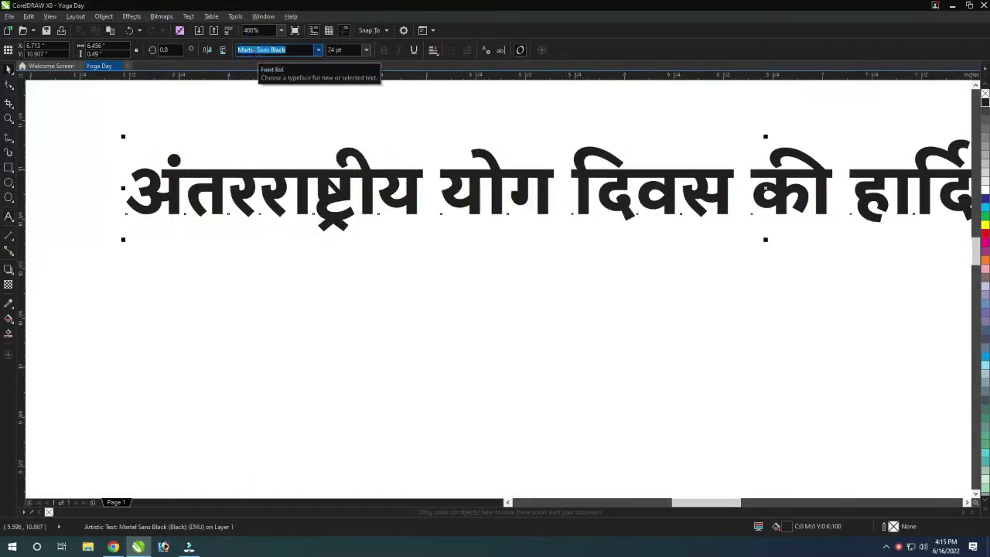
{"action": "type", "text": "Khand"}
{"action": "key", "text": "Return"}
{"action": "left_click", "coordinate": [318, 50]}
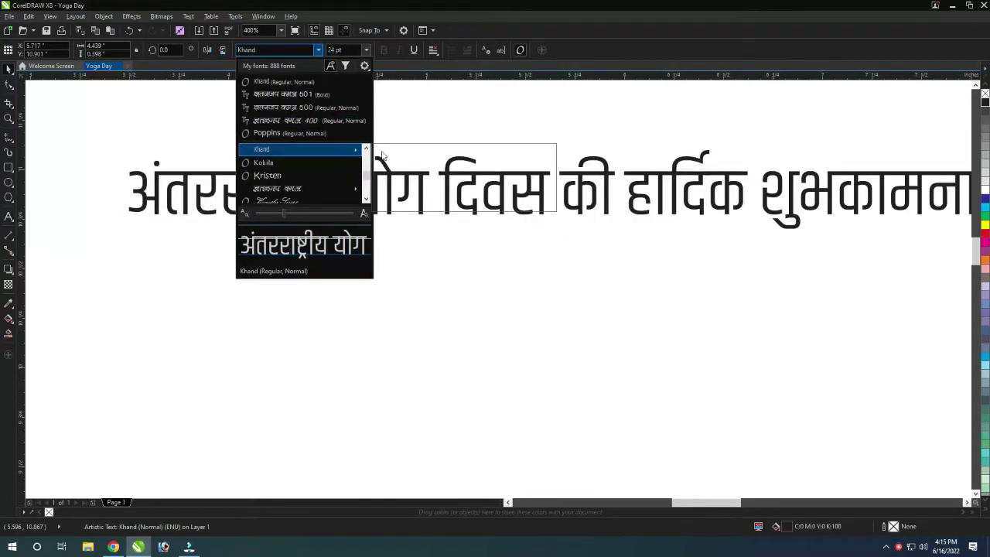
{"action": "left_click", "coordinate": [399, 199]}
{"action": "scroll", "coordinate": [216, 203], "scroll_direction": "down", "scroll_amount": 1}
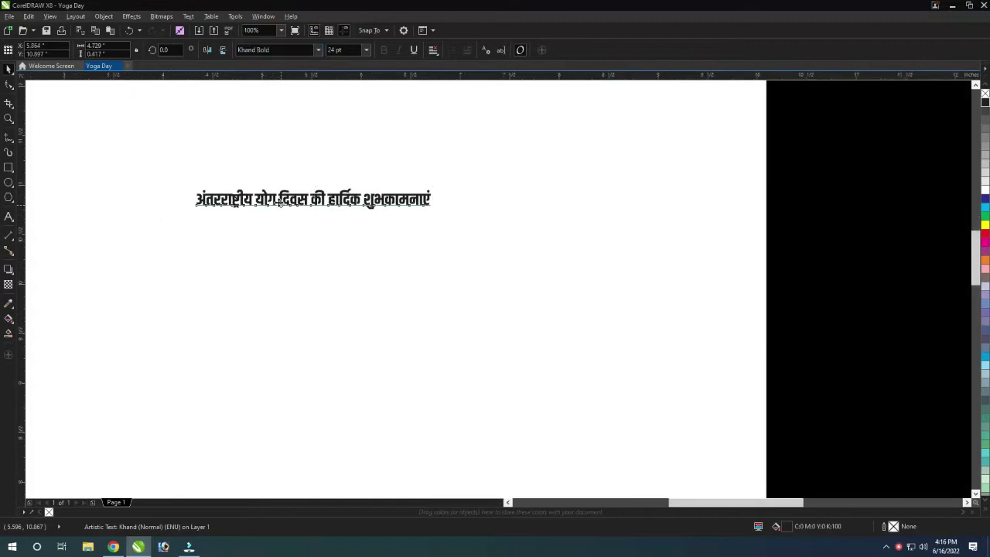
{"action": "scroll", "coordinate": [340, 195], "scroll_direction": "up", "scroll_amount": 1}
Break the greeting onto two centred lines, centre it on the page, enlarge to about 48.7 pt.
{"action": "double_click", "coordinate": [236, 200]}
{"action": "scroll", "coordinate": [346, 193], "scroll_direction": "down", "scroll_amount": 2}
{"action": "key", "text": "Return"}
{"action": "key", "text": "ctrl+e"}
{"action": "scroll", "coordinate": [464, 235], "scroll_direction": "down", "scroll_amount": 1}
{"action": "key", "text": "c"}
{"action": "left_click_drag", "start_coordinate": [445, 222], "coordinate": [499, 250]}
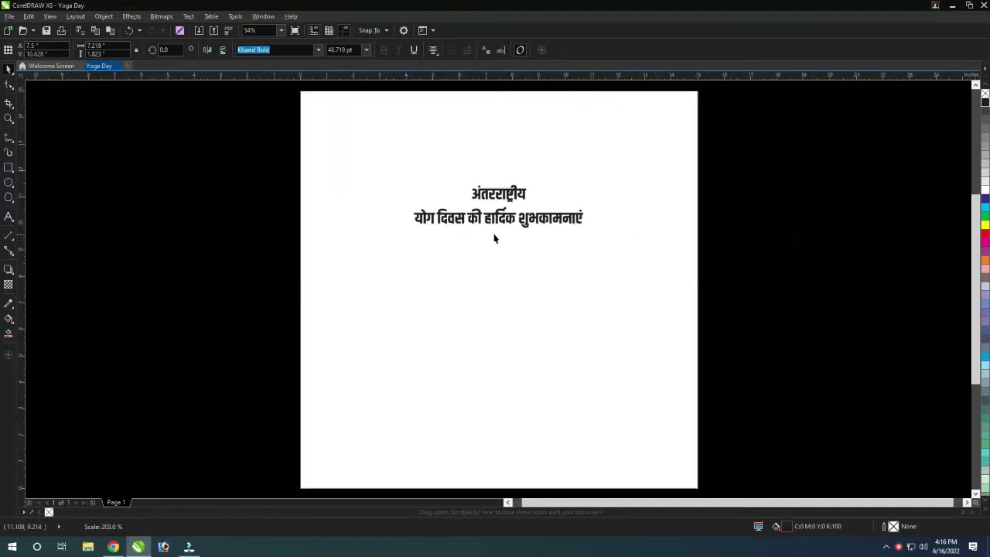
Move की हार्दिक शुभकामनाएं onto its own line and set it in the Hind font.
{"action": "scroll", "coordinate": [494, 234], "scroll_direction": "up", "scroll_amount": 1}
{"action": "left_click", "coordinate": [404, 216]}
{"action": "key", "text": "Return"}
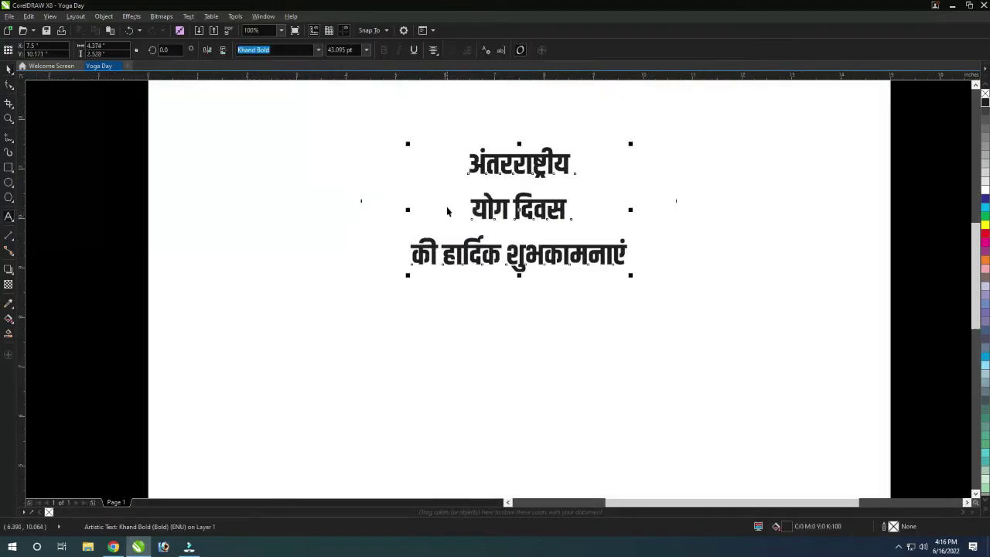
{"action": "left_click", "coordinate": [563, 204]}
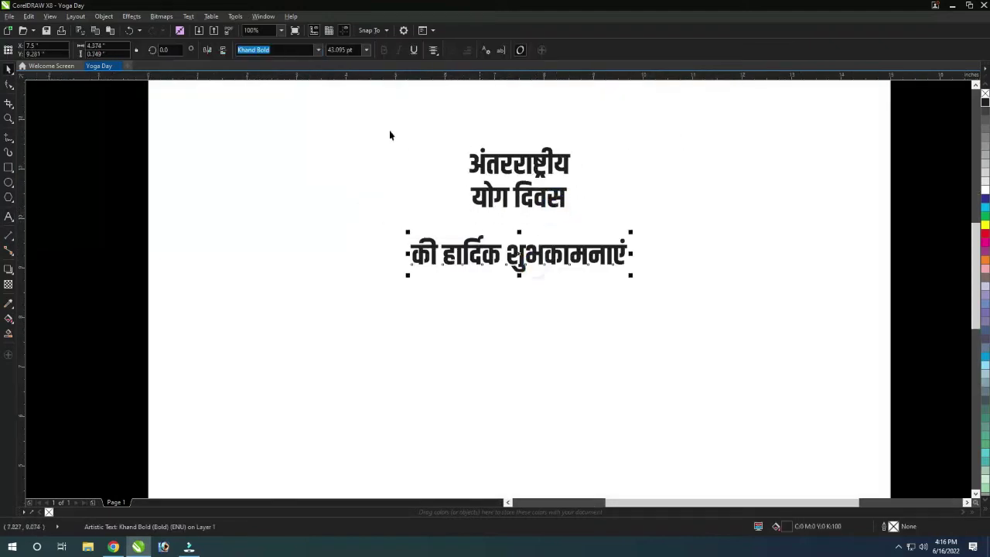
{"action": "type", "text": "hi"}
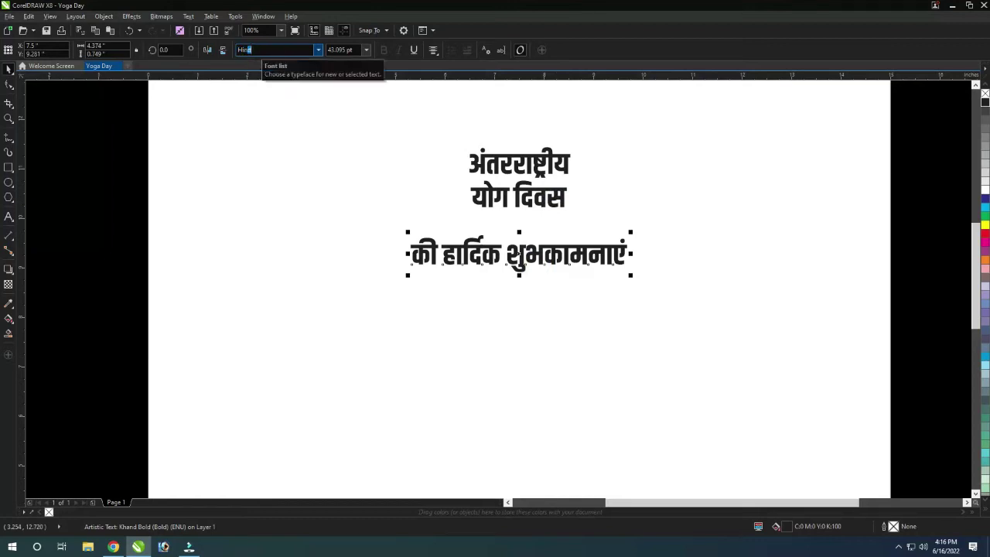
{"action": "key", "text": "Return"}
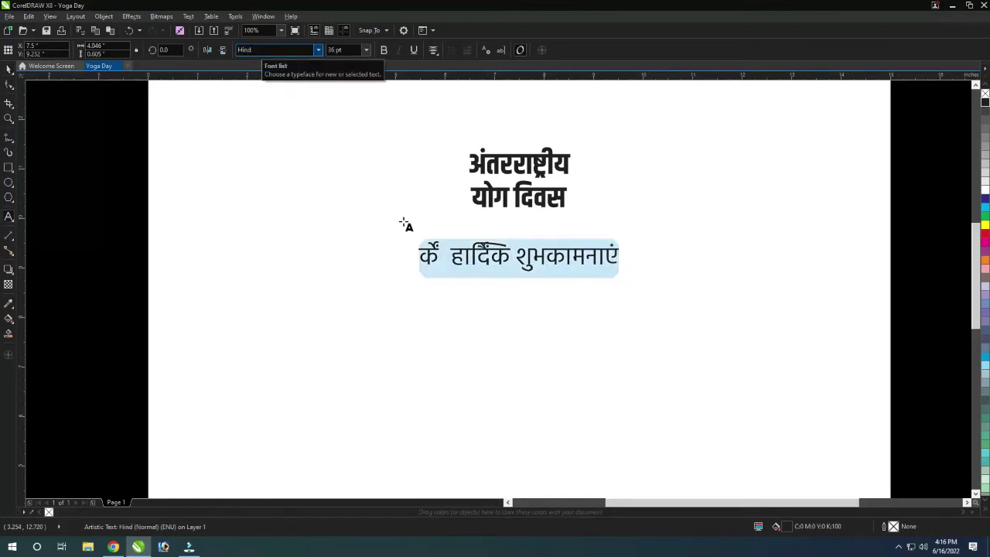
{"action": "left_click", "coordinate": [614, 292]}
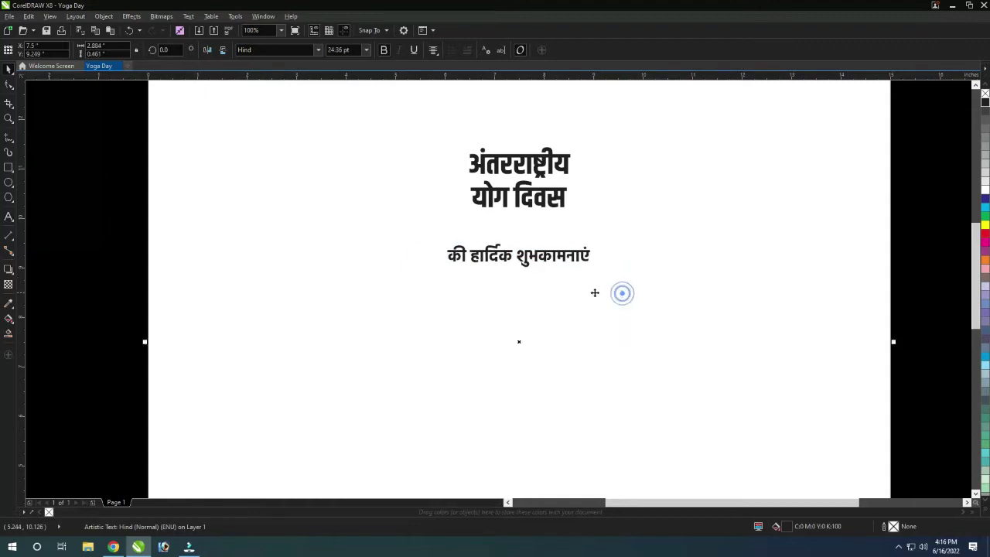
{"action": "key", "text": "shift+F4"}
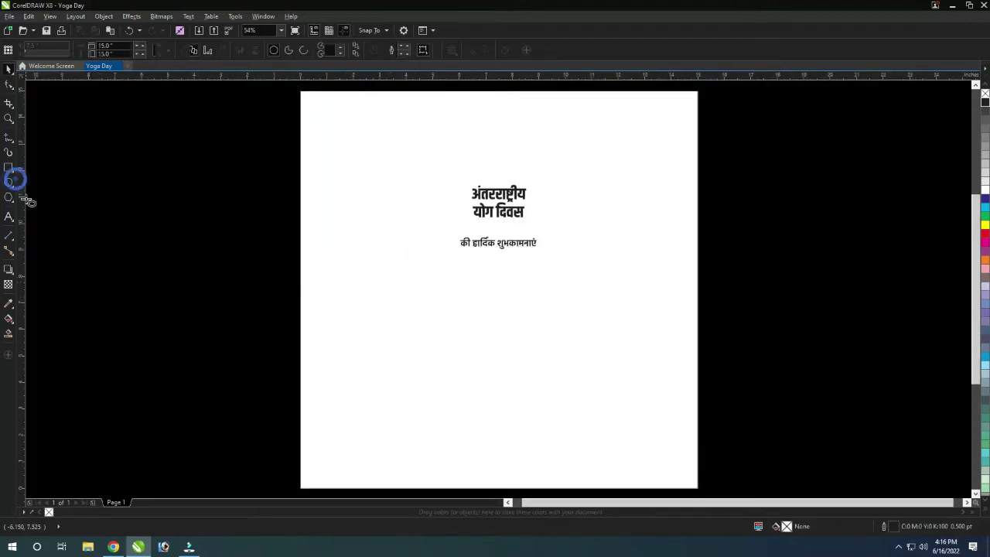
Draw a 9 × 9 inch circle, centre it on the page and fill it dark green.
{"action": "left_click_drag", "start_coordinate": [390, 141], "coordinate": [628, 376]}
{"action": "left_click", "coordinate": [113, 46]}
{"action": "type", "text": "9"}
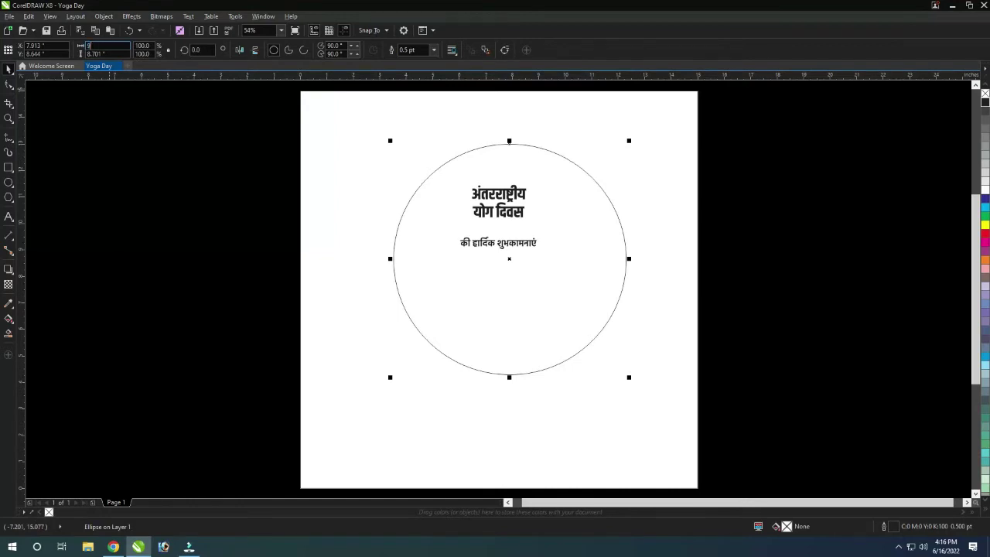
{"action": "key", "text": "Return"}
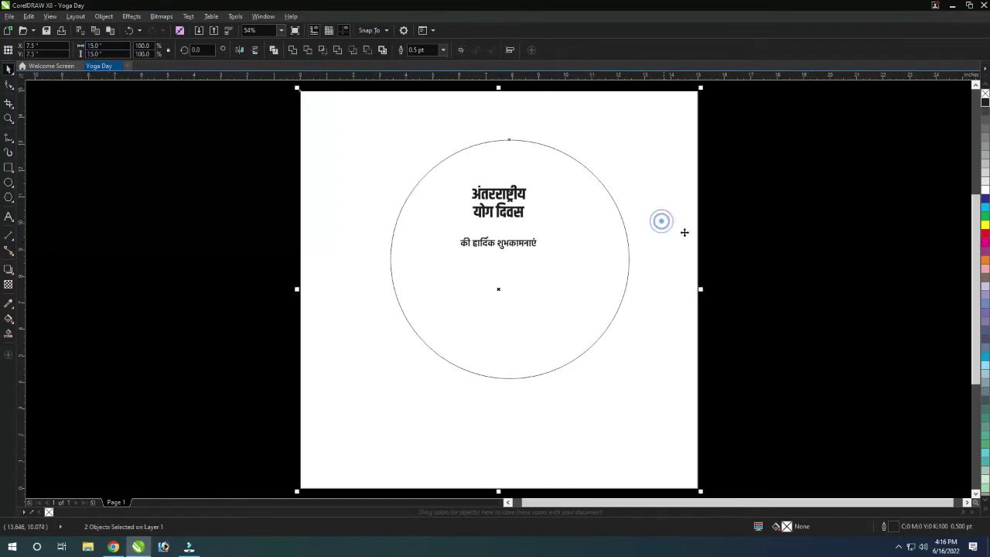
{"action": "key", "text": "p"}
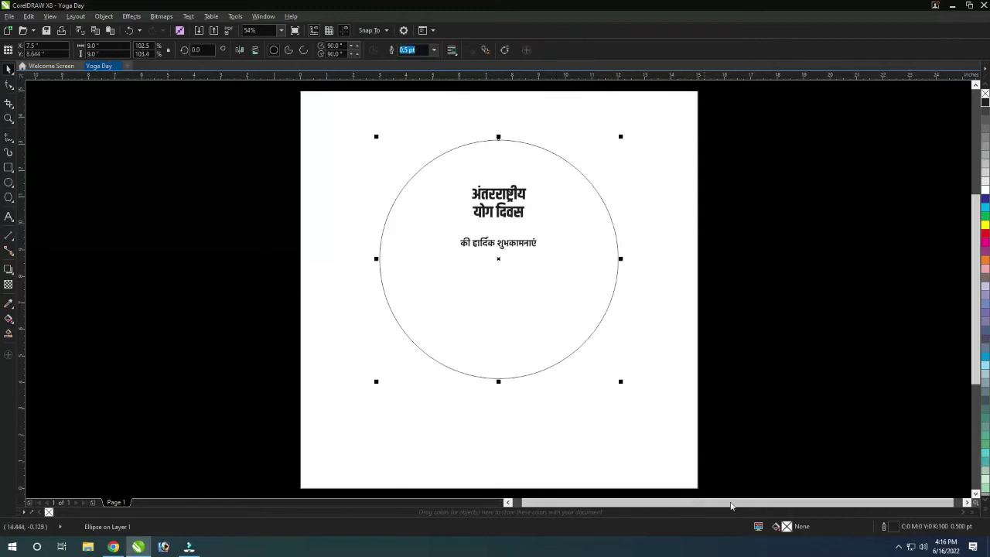
{"action": "left_click", "coordinate": [985, 220]}
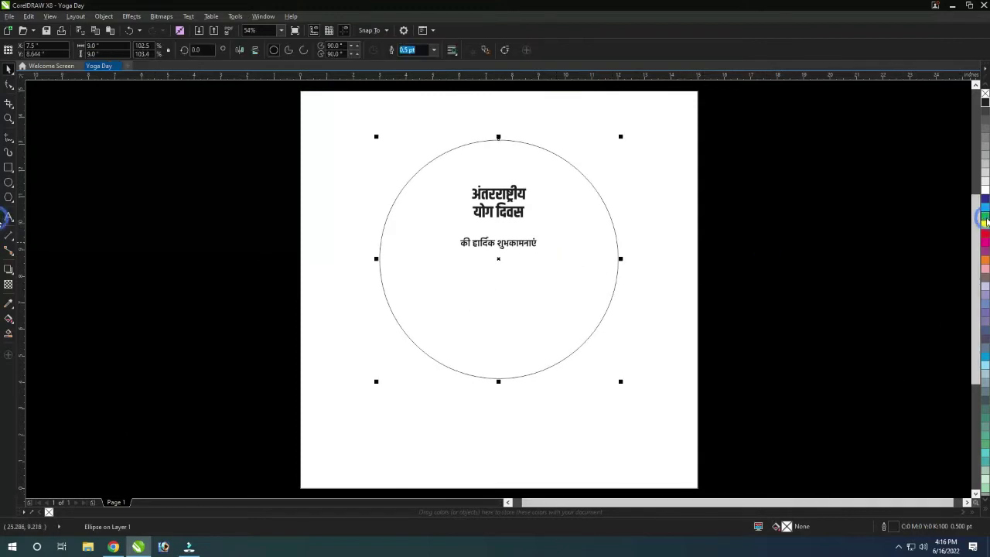
{"action": "left_click", "coordinate": [973, 242]}
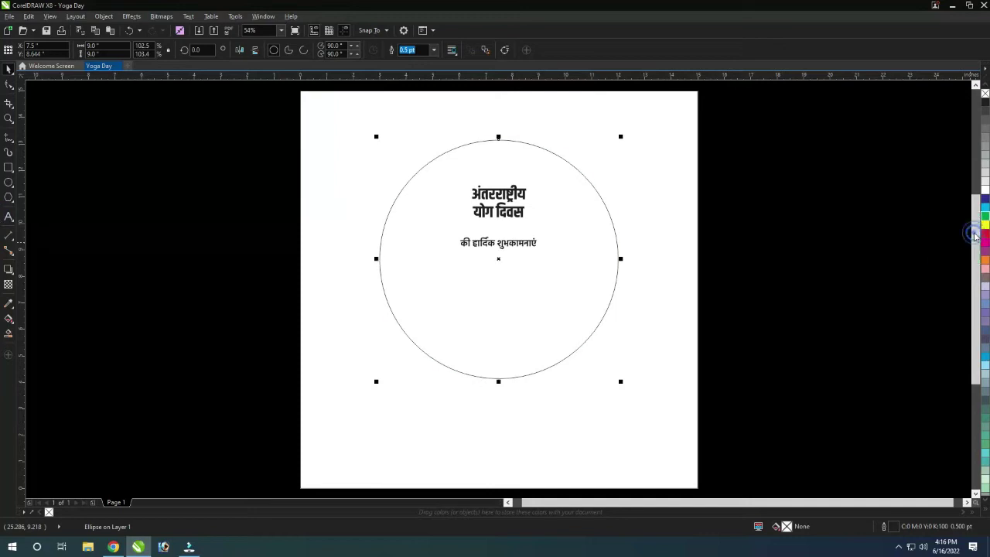
{"action": "left_click", "coordinate": [984, 214]}
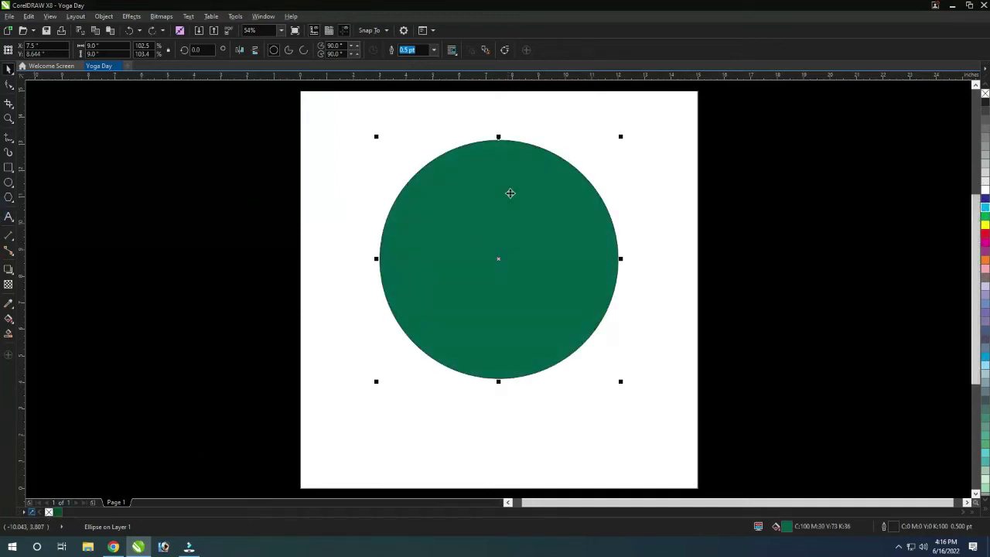
Make a copy with a white outline, enlarge it to about 9.6 inches, and remove its fill.
{"action": "left_click_drag", "start_coordinate": [620, 137], "coordinate": [619, 151]}
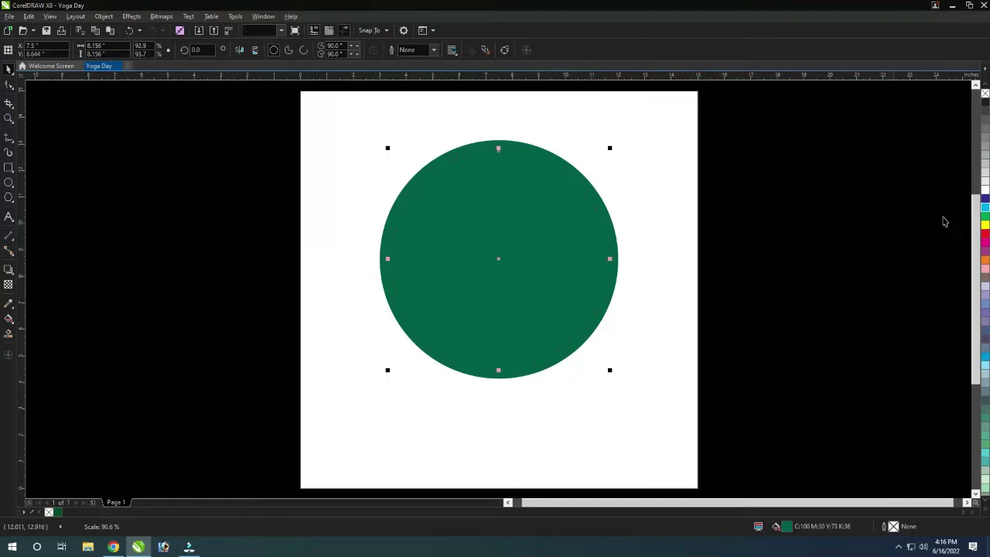
{"action": "right_click", "coordinate": [984, 189]}
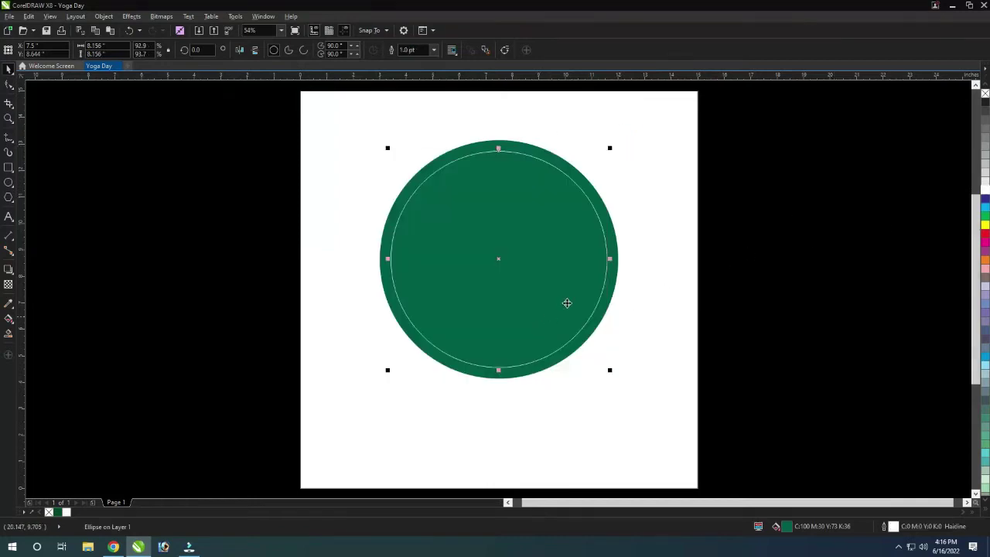
{"action": "left_click_drag", "start_coordinate": [612, 148], "coordinate": [642, 128]}
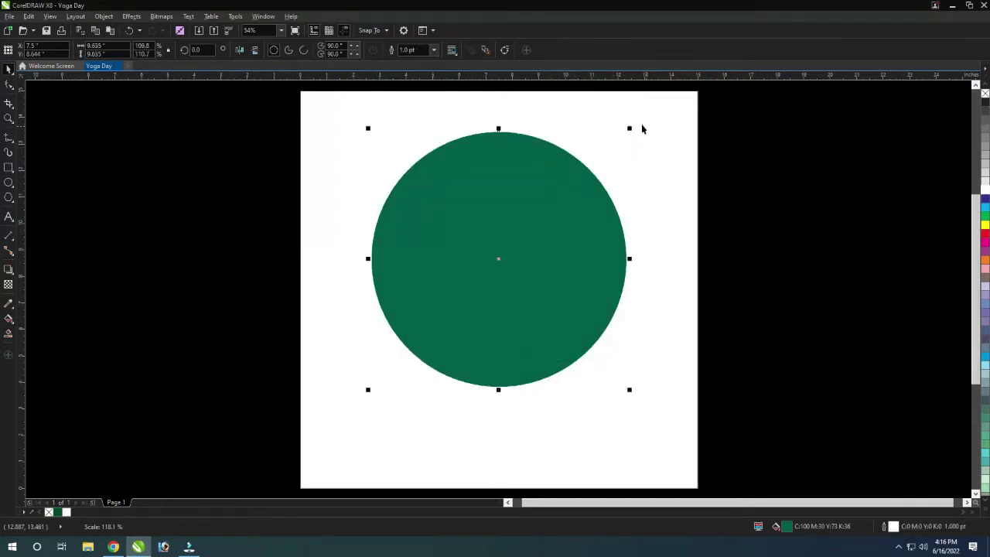
{"action": "mouse_move", "coordinate": [547, 299]}
{"action": "left_mouse_down"}
{"action": "mouse_move", "coordinate": [554, 314]}
{"action": "mouse_move", "coordinate": [547, 302]}
{"action": "left_mouse_up"}
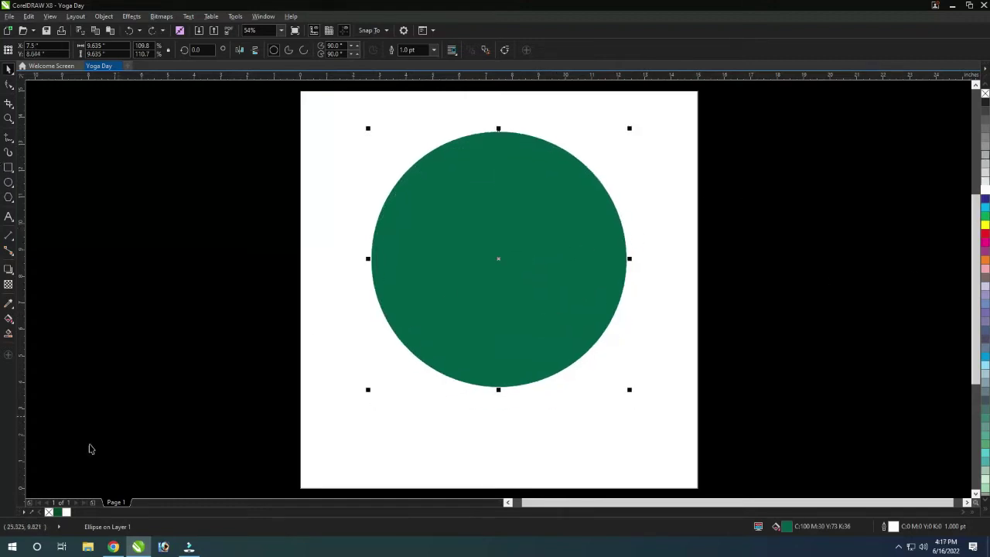
{"action": "left_click", "coordinate": [48, 512]}
Give the outer circle a dotted 2.0 pt outline with rounded corners.
{"action": "key", "text": "F12"}
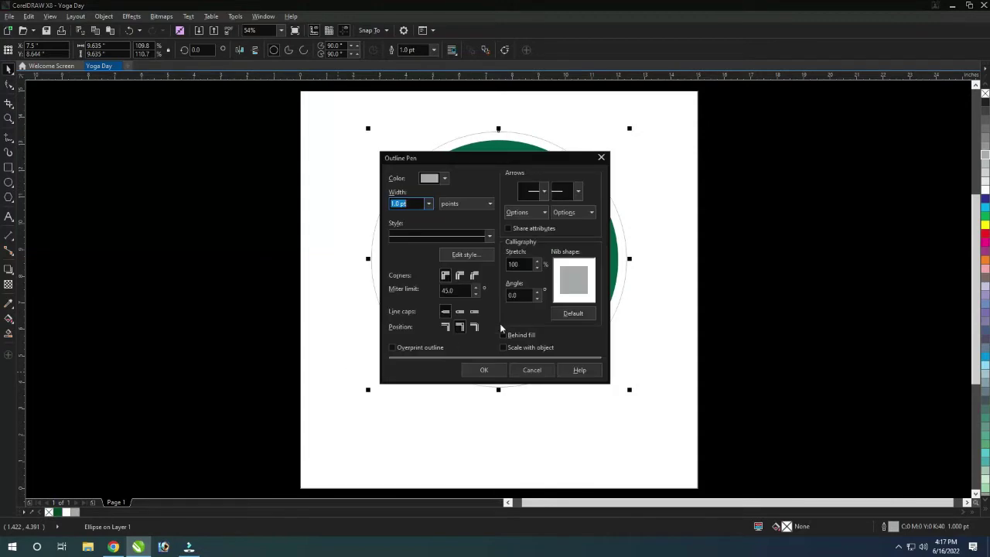
{"action": "left_click", "coordinate": [438, 234]}
{"action": "left_click", "coordinate": [429, 282]}
{"action": "left_click", "coordinate": [460, 275]}
{"action": "left_click", "coordinate": [428, 203]}
{"action": "left_click", "coordinate": [405, 264]}
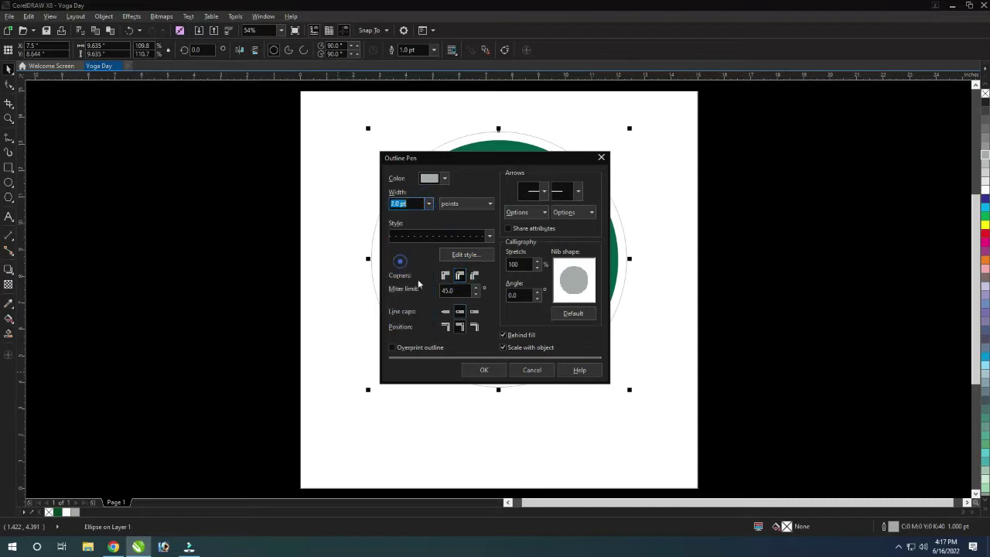
{"action": "left_click", "coordinate": [483, 371]}
Deselect the circle and marquee-select only the three greeting text lines.
{"action": "scroll", "coordinate": [546, 148], "scroll_direction": "up", "scroll_amount": 3}
{"action": "scroll", "coordinate": [550, 147], "scroll_direction": "down", "scroll_amount": 1}
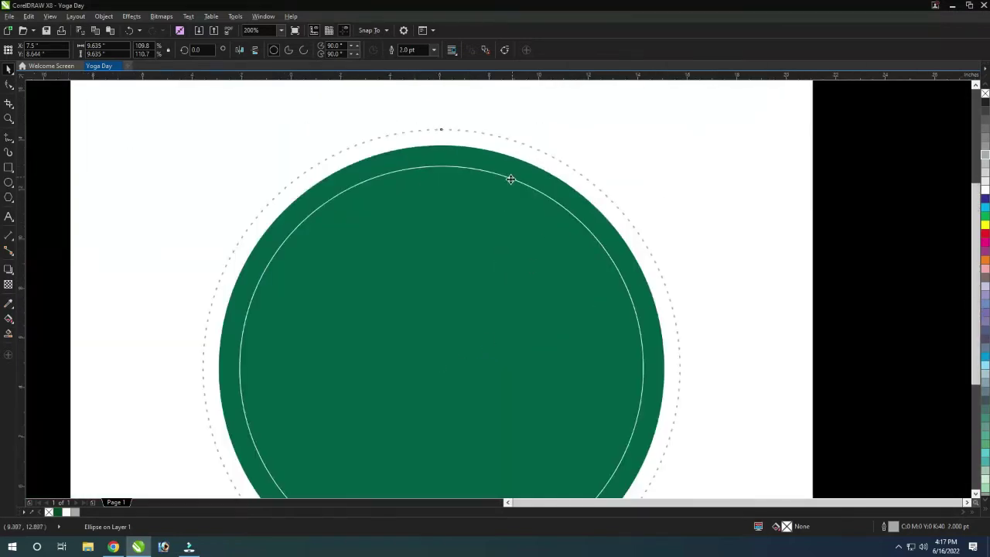
{"action": "scroll", "coordinate": [510, 177], "scroll_direction": "down", "scroll_amount": 2}
{"action": "left_click", "coordinate": [502, 321]}
{"action": "left_click", "coordinate": [716, 382]}
{"action": "left_click_drag", "start_coordinate": [743, 384], "coordinate": [324, 162]}
{"action": "left_click_drag", "start_coordinate": [701, 344], "coordinate": [376, 183]}
{"action": "scroll", "coordinate": [473, 221], "scroll_direction": "up", "scroll_amount": 2}
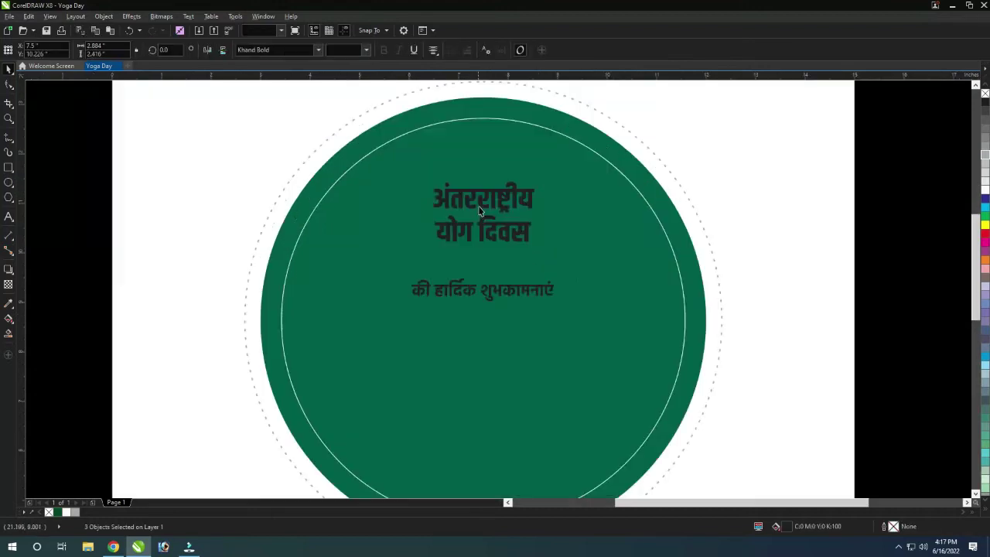
Shrink the first title line, then nudge up and enlarge the योग दिवस line.
{"action": "left_click", "coordinate": [481, 201]}
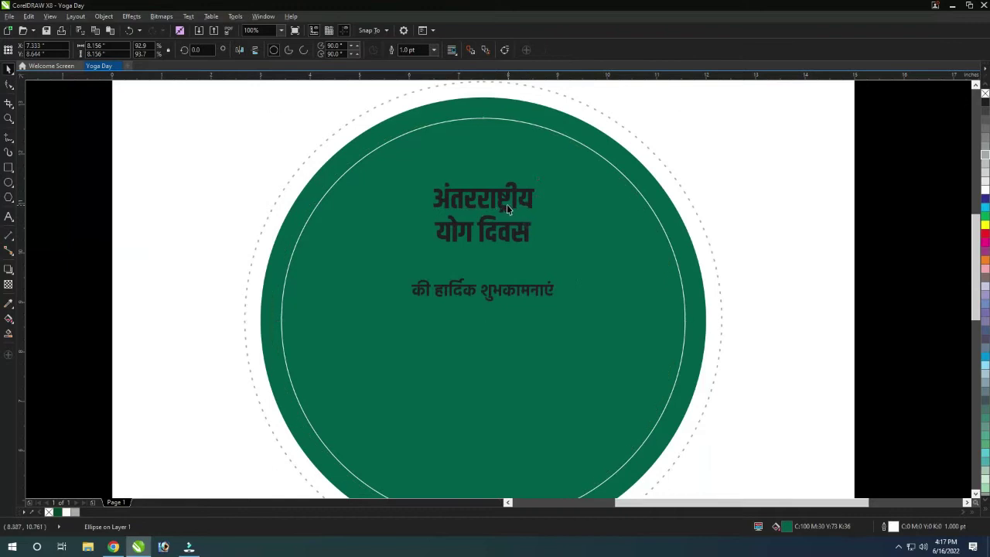
{"action": "left_click_drag", "start_coordinate": [531, 216], "coordinate": [516, 214]}
{"action": "scroll", "coordinate": [516, 214], "scroll_direction": "up", "scroll_amount": 2}
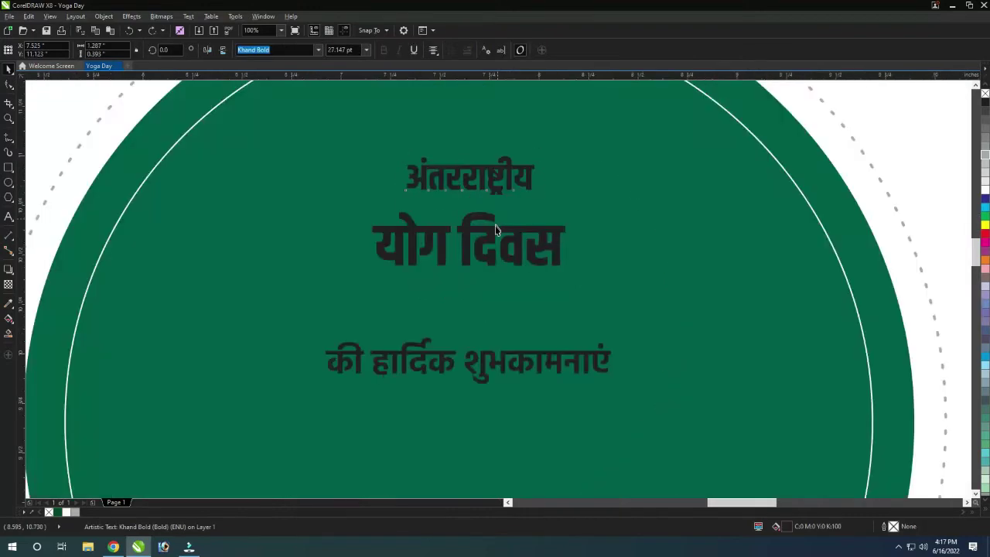
{"action": "scroll", "coordinate": [499, 220], "scroll_direction": "up", "scroll_amount": 2}
{"action": "left_click", "coordinate": [496, 223]}
{"action": "left_click", "coordinate": [492, 231]}
{"action": "key", "text": "Up"}
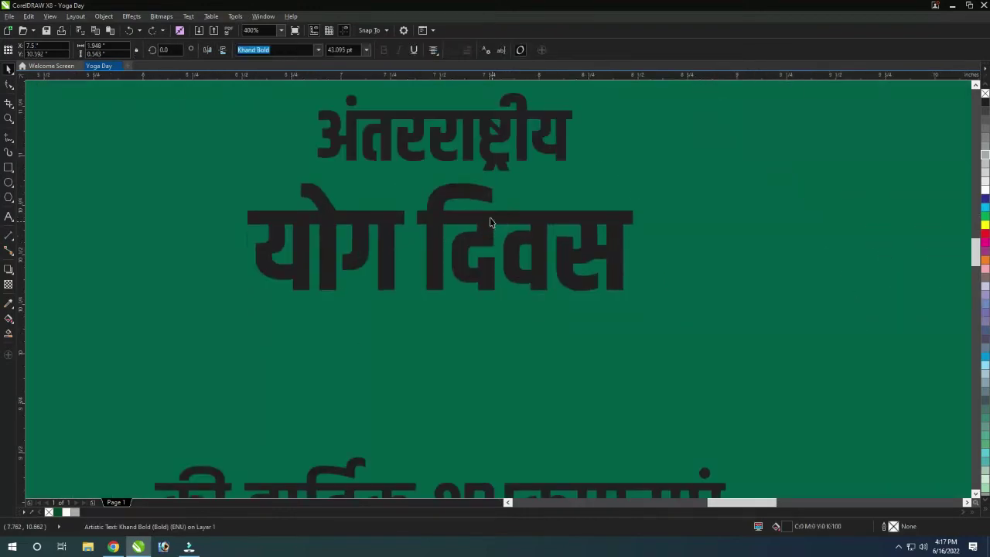
{"action": "scroll", "coordinate": [498, 162], "scroll_direction": "down", "scroll_amount": 2}
{"action": "scroll", "coordinate": [497, 162], "scroll_direction": "down", "scroll_amount": 2}
{"action": "left_click_drag", "start_coordinate": [526, 215], "coordinate": [627, 267]}
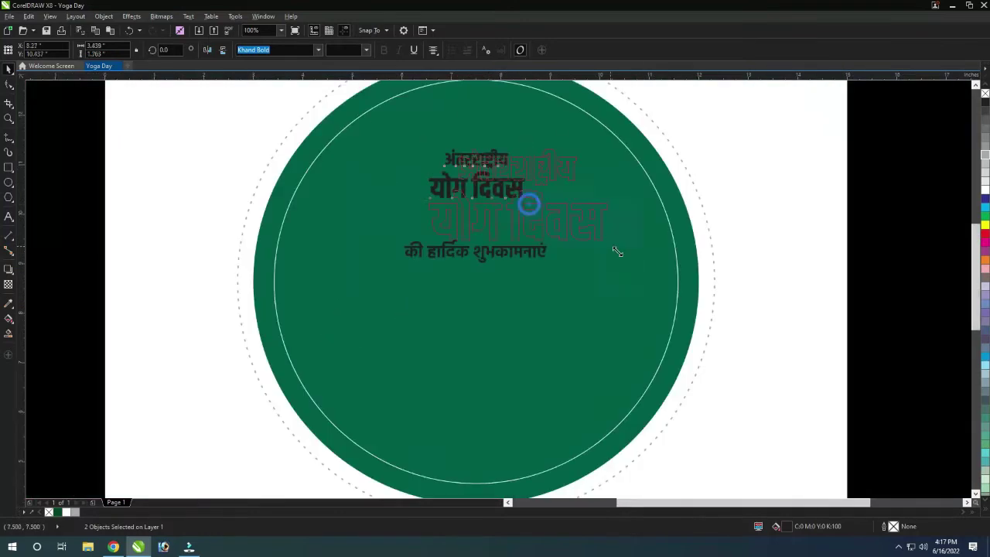
Centre the greeting lines on the circle, move the lower lines up, enlarge the block slightly.
{"action": "left_click", "coordinate": [635, 249], "text": "shift"}
{"action": "key", "text": "c"}
{"action": "left_click", "coordinate": [479, 261]}
{"action": "left_click", "coordinate": [475, 244], "text": "shift"}
{"action": "left_click_drag", "start_coordinate": [475, 245], "coordinate": [475, 225]}
{"action": "left_click_drag", "start_coordinate": [592, 268], "coordinate": [611, 280]}
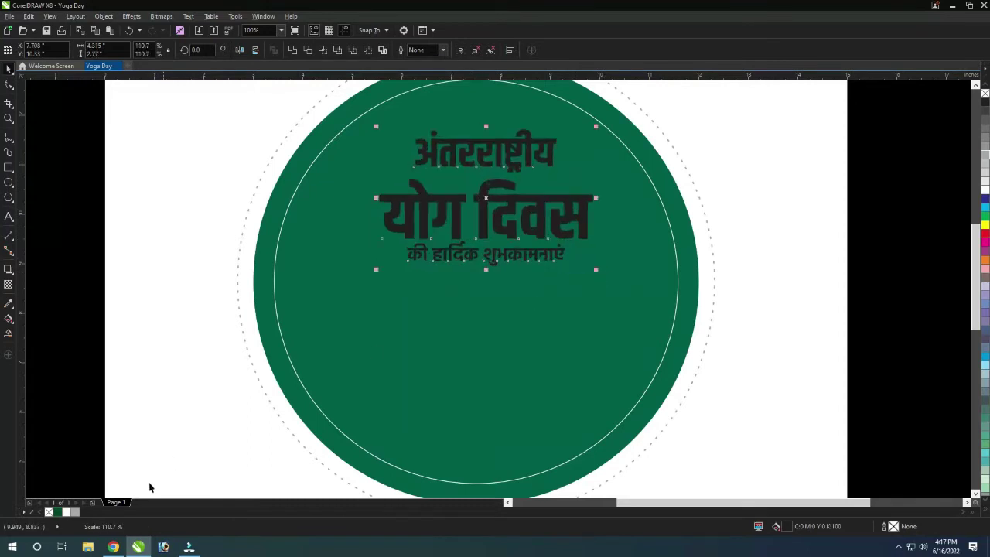
{"action": "left_click", "coordinate": [486, 332], "text": "shift"}
{"action": "key", "text": "c"}
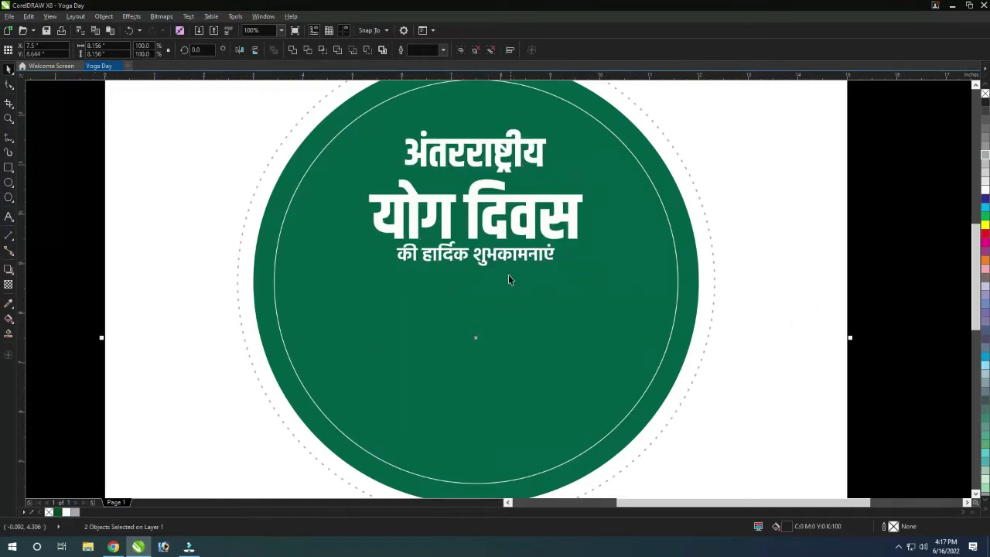
{"action": "left_click", "coordinate": [489, 255]}
{"action": "key", "text": "Down"}
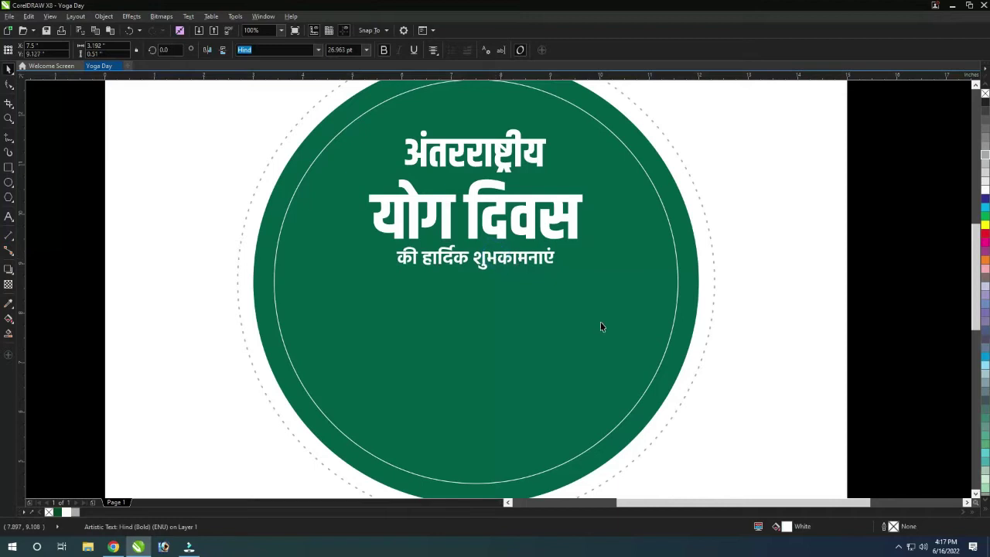
Lay an interactive fountain fill gradient across the green circle.
{"action": "left_click_drag", "start_coordinate": [669, 357], "coordinate": [678, 343]}
{"action": "key", "text": "ctrl+z"}
{"action": "key", "text": "g"}
{"action": "left_click_drag", "start_coordinate": [433, 223], "coordinate": [467, 470]}
{"action": "left_click", "coordinate": [480, 470]}
Set the gradient's end colour to near black and angle it toward the lower right.
{"action": "left_click", "coordinate": [508, 411]}
{"action": "left_click", "coordinate": [520, 420]}
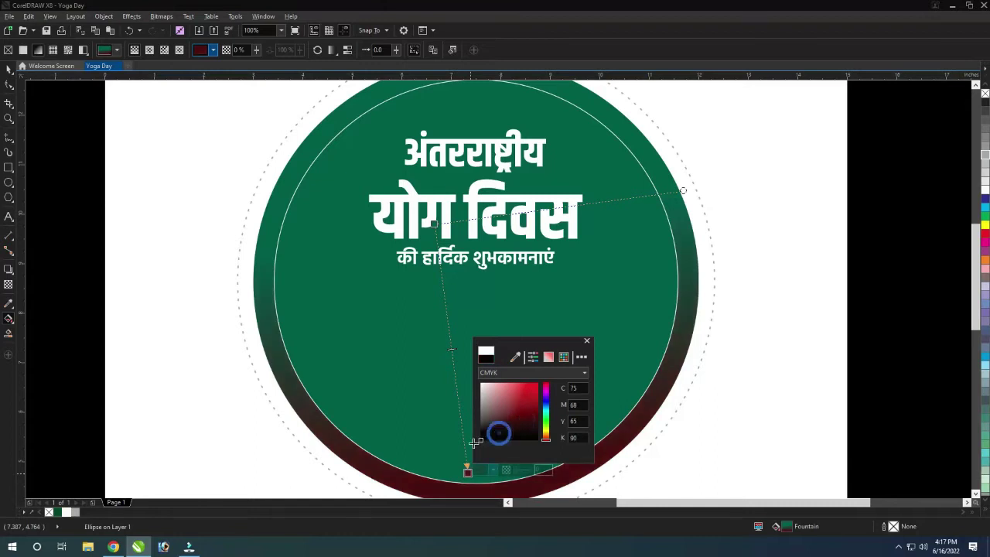
{"action": "left_click_drag", "start_coordinate": [519, 426], "coordinate": [480, 439]}
{"action": "scroll", "coordinate": [476, 480], "scroll_direction": "down", "scroll_amount": 2}
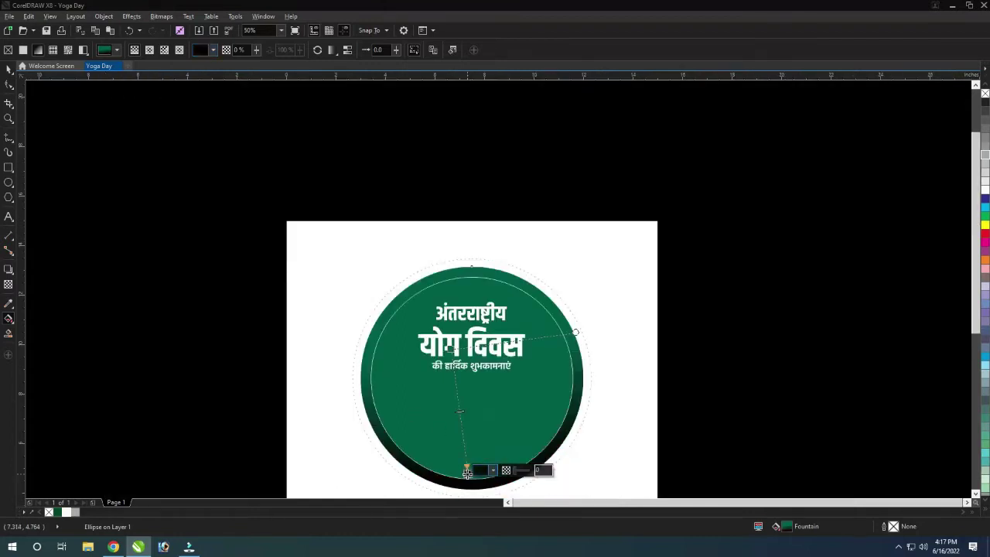
{"action": "left_click_drag", "start_coordinate": [466, 468], "coordinate": [584, 450]}
{"action": "key", "text": "space"}
Flip the circle's fountain fill, remove its outline, and enlarge it to about 8.6 inches.
{"action": "left_click", "coordinate": [527, 409]}
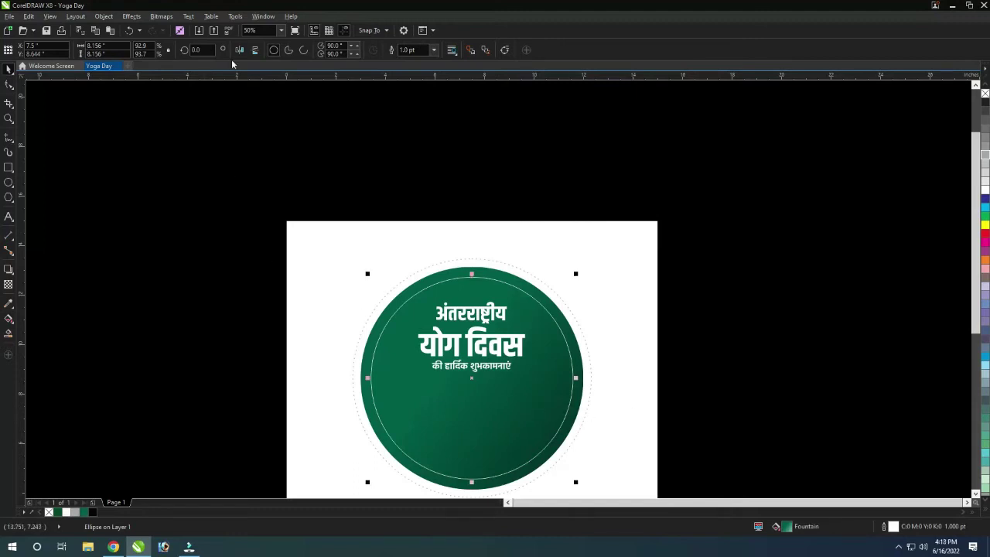
{"action": "left_click", "coordinate": [253, 51]}
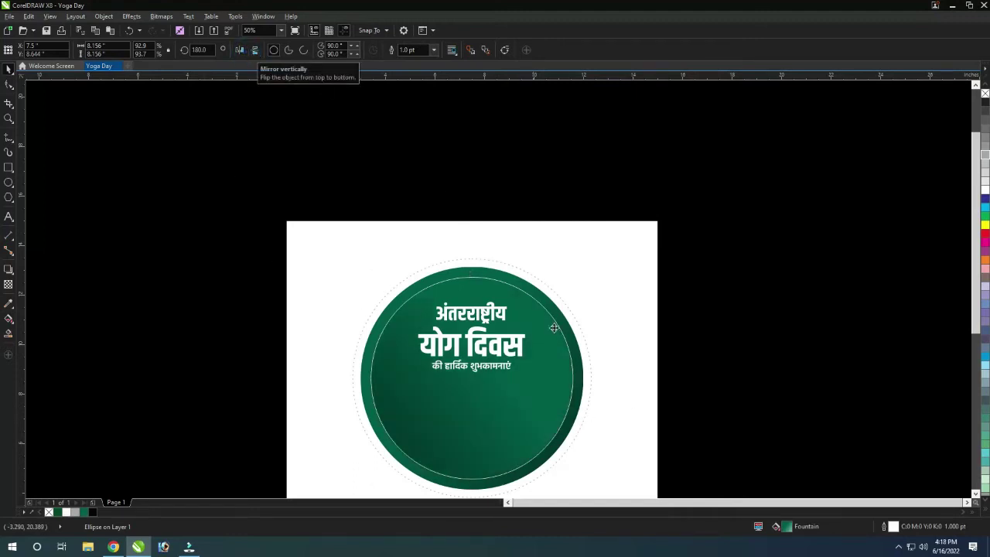
{"action": "right_click", "coordinate": [48, 511]}
{"action": "left_click", "coordinate": [65, 476]}
{"action": "left_click", "coordinate": [476, 438]}
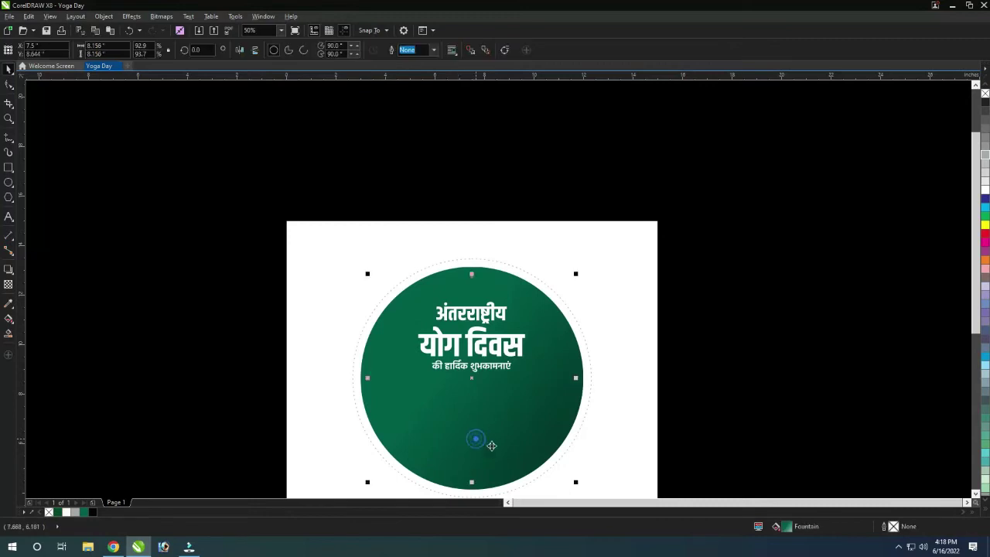
{"action": "left_click", "coordinate": [239, 51]}
{"action": "left_click_drag", "start_coordinate": [576, 274], "coordinate": [577, 271]}
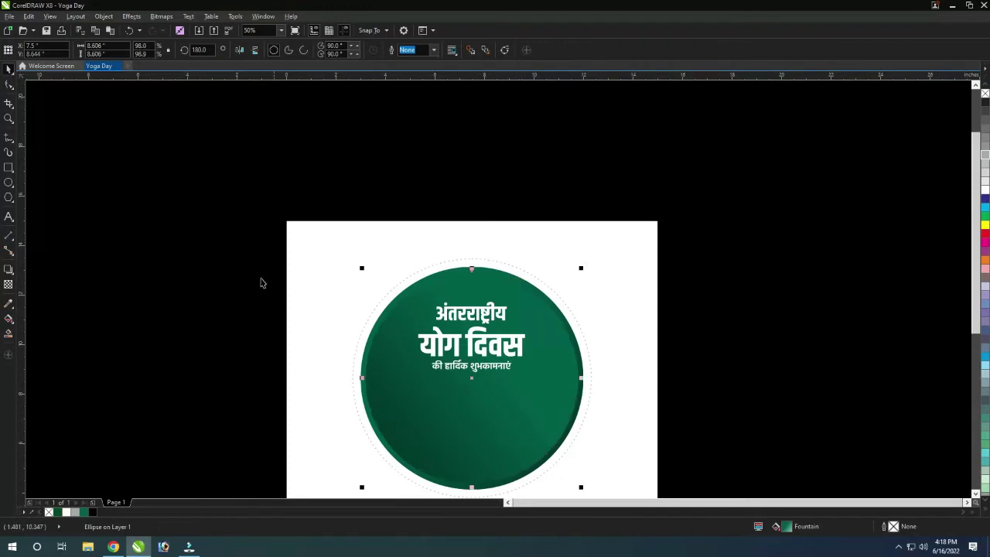
{"action": "scroll", "coordinate": [291, 312], "scroll_direction": "down", "scroll_amount": 2}
{"action": "left_click", "coordinate": [596, 390]}
{"action": "scroll", "coordinate": [376, 376], "scroll_direction": "up", "scroll_amount": 2}
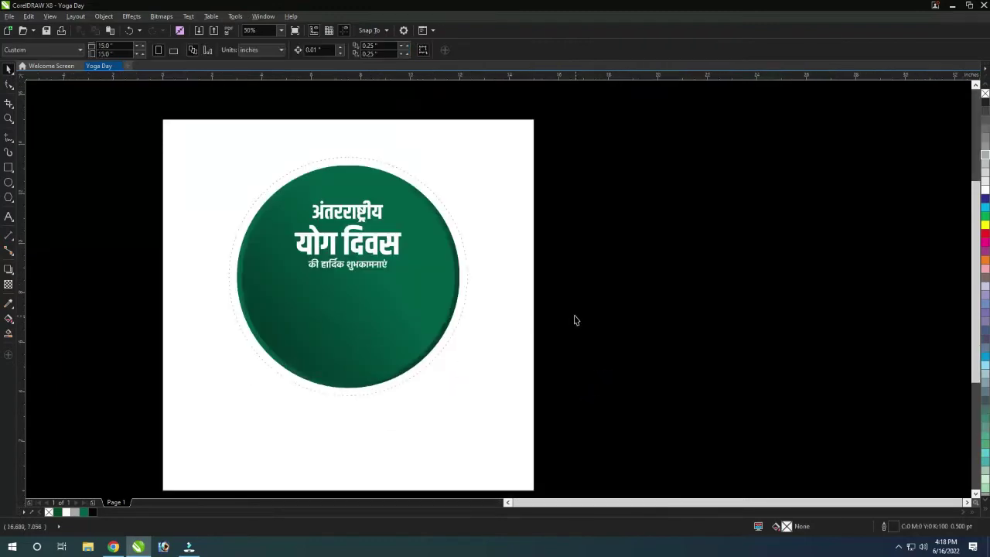
{"action": "left_click", "coordinate": [399, 305]}
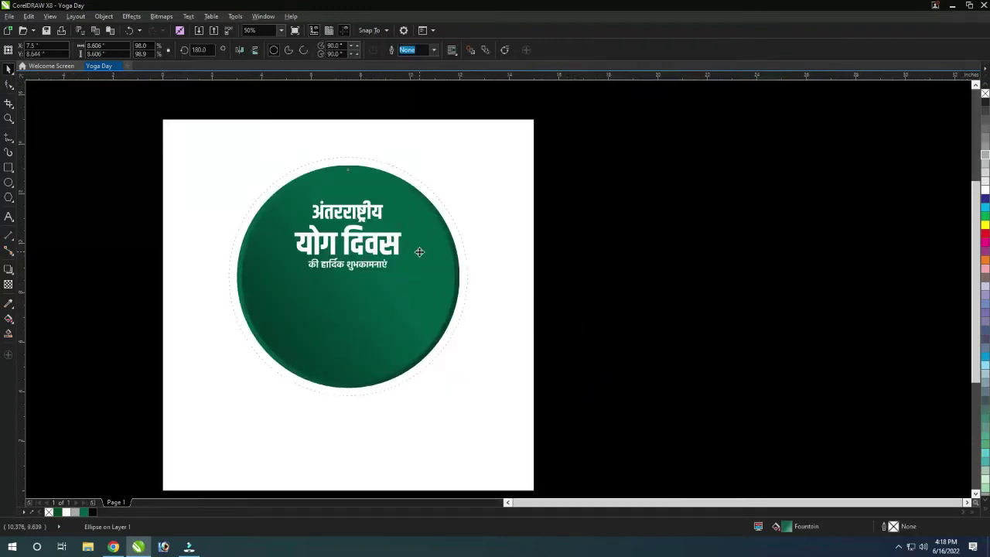
Shift the white-outlined inner circle slightly up and to the right.
{"action": "left_click", "coordinate": [417, 263]}
{"action": "left_click_drag", "start_coordinate": [413, 291], "coordinate": [421, 286]}
{"action": "scroll", "coordinate": [347, 291], "scroll_direction": "up", "scroll_amount": 2}
{"action": "left_click", "coordinate": [342, 265]}
{"action": "scroll", "coordinate": [556, 361], "scroll_direction": "down", "scroll_amount": 2}
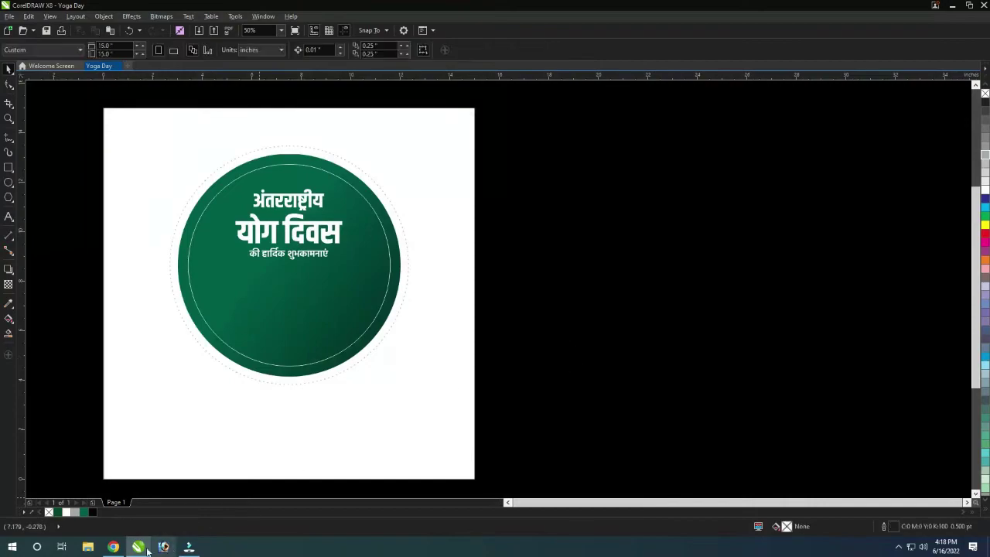
Search Google for "yoga vector" in the web browser.
{"action": "left_click", "coordinate": [112, 546]}
{"action": "left_click", "coordinate": [400, 258]}
{"action": "type", "text": "yoga vector"}
{"action": "key", "text": "Return"}
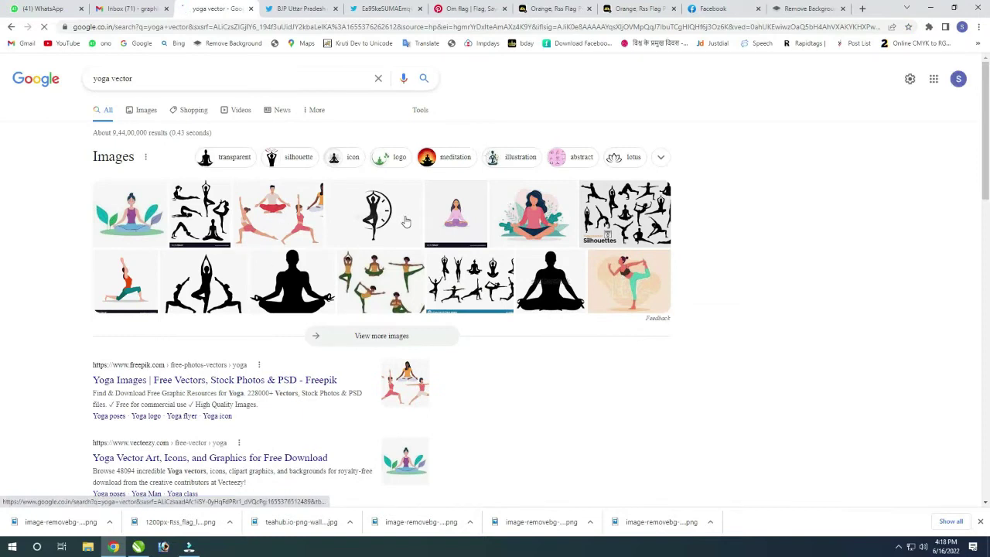
Browse the Google Images results for yoga vector silhouettes.
{"action": "left_click", "coordinate": [143, 116]}
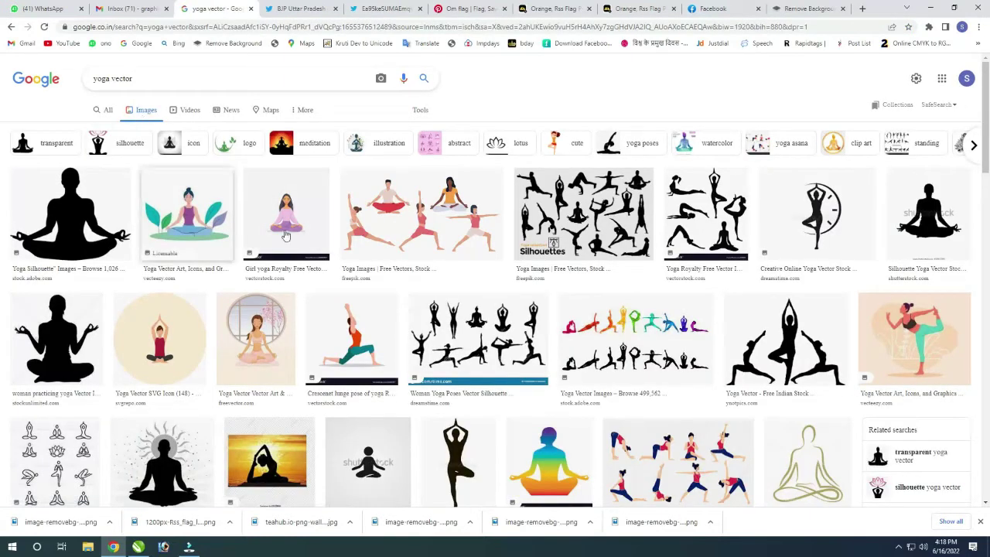
{"action": "scroll", "coordinate": [458, 305], "scroll_direction": "down", "scroll_amount": 1}
{"action": "scroll", "coordinate": [456, 307], "scroll_direction": "down", "scroll_amount": 4}
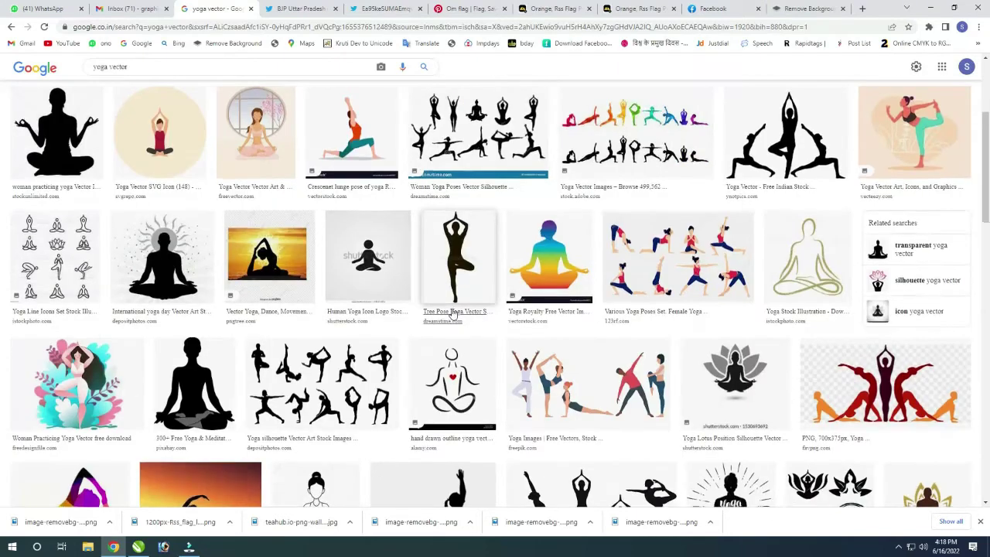
{"action": "scroll", "coordinate": [453, 309], "scroll_direction": "down", "scroll_amount": 5}
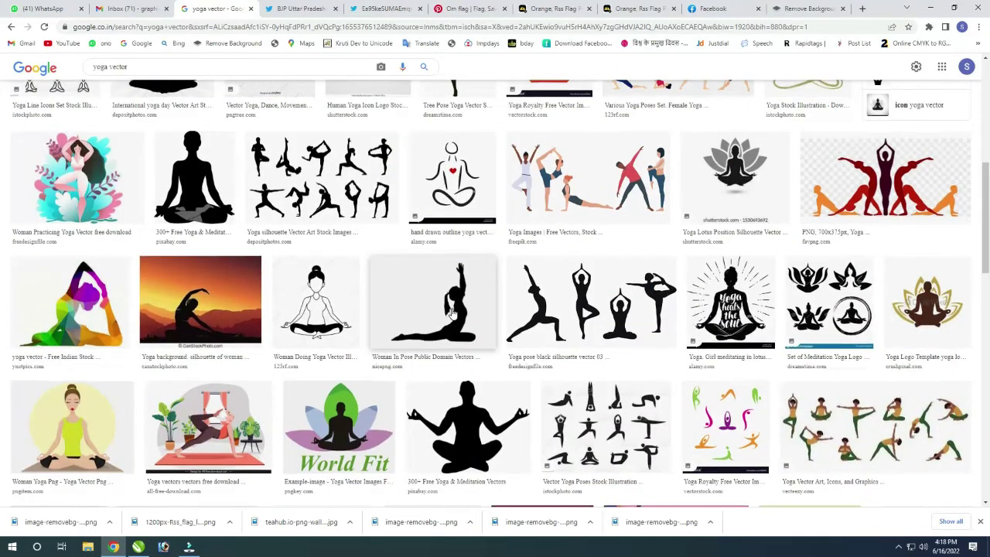
{"action": "scroll", "coordinate": [452, 311], "scroll_direction": "down", "scroll_amount": 3}
{"action": "scroll", "coordinate": [452, 313], "scroll_direction": "down", "scroll_amount": 1}
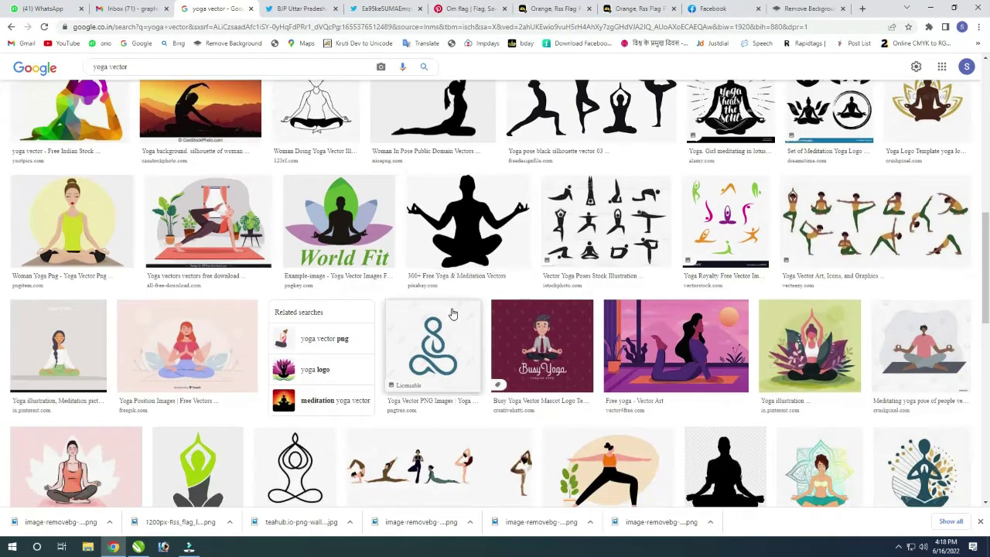
{"action": "scroll", "coordinate": [452, 312], "scroll_direction": "down", "scroll_amount": 3}
{"action": "scroll", "coordinate": [452, 312], "scroll_direction": "down", "scroll_amount": 3}
{"action": "scroll", "coordinate": [452, 314], "scroll_direction": "down", "scroll_amount": 1}
{"action": "scroll", "coordinate": [452, 313], "scroll_direction": "down", "scroll_amount": 1}
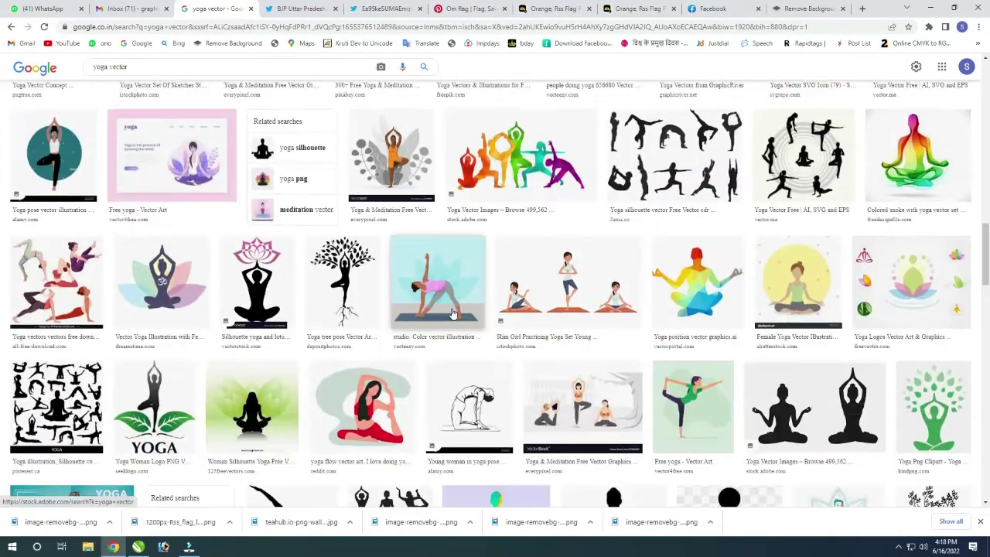
{"action": "scroll", "coordinate": [452, 313], "scroll_direction": "down", "scroll_amount": 2}
{"action": "scroll", "coordinate": [454, 311], "scroll_direction": "down", "scroll_amount": 4}
{"action": "scroll", "coordinate": [454, 311], "scroll_direction": "down", "scroll_amount": 5}
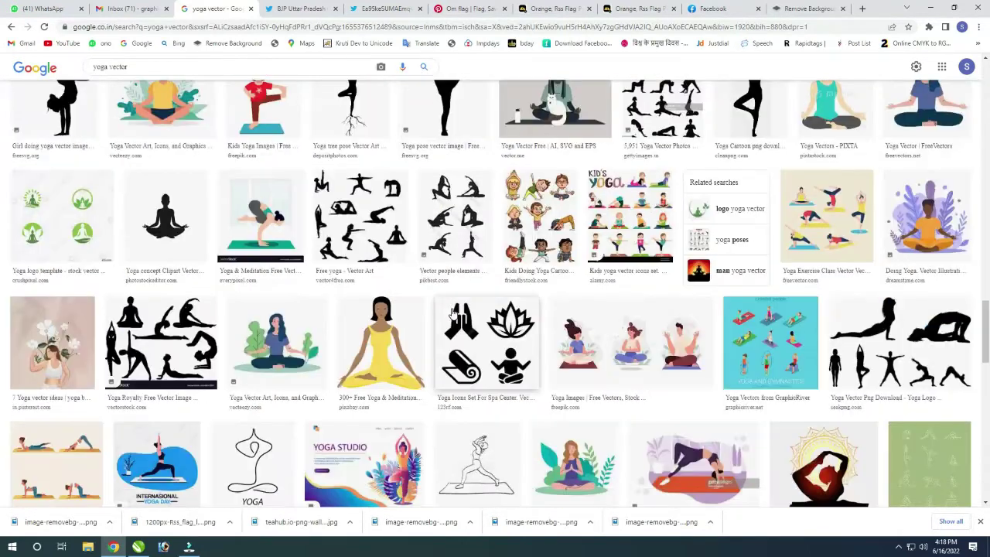
{"action": "scroll", "coordinate": [453, 313], "scroll_direction": "down", "scroll_amount": 5}
{"action": "scroll", "coordinate": [446, 317], "scroll_direction": "down", "scroll_amount": 4}
{"action": "scroll", "coordinate": [446, 317], "scroll_direction": "down", "scroll_amount": 5}
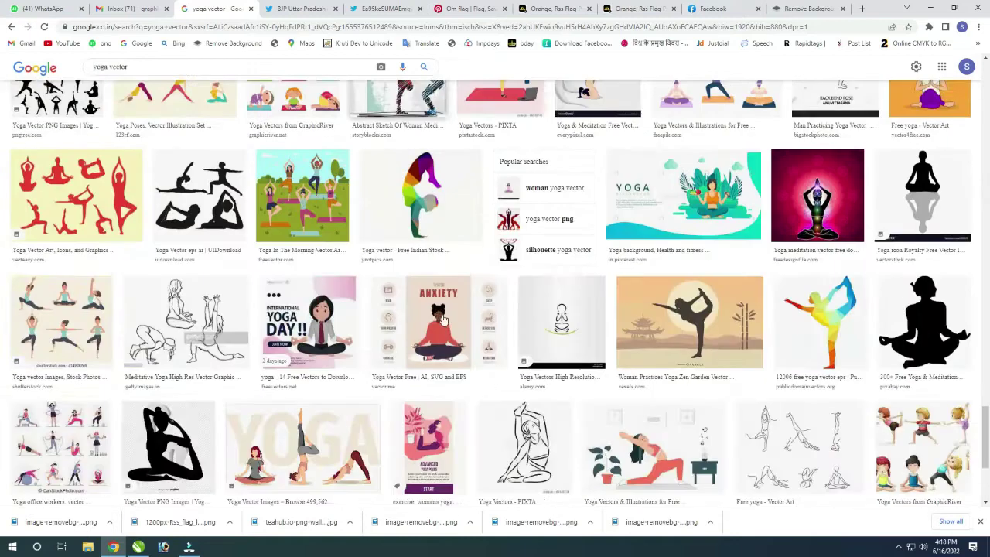
{"action": "scroll", "coordinate": [780, 319], "scroll_direction": "up", "scroll_amount": 4}
{"action": "scroll", "coordinate": [780, 319], "scroll_direction": "up", "scroll_amount": 2}
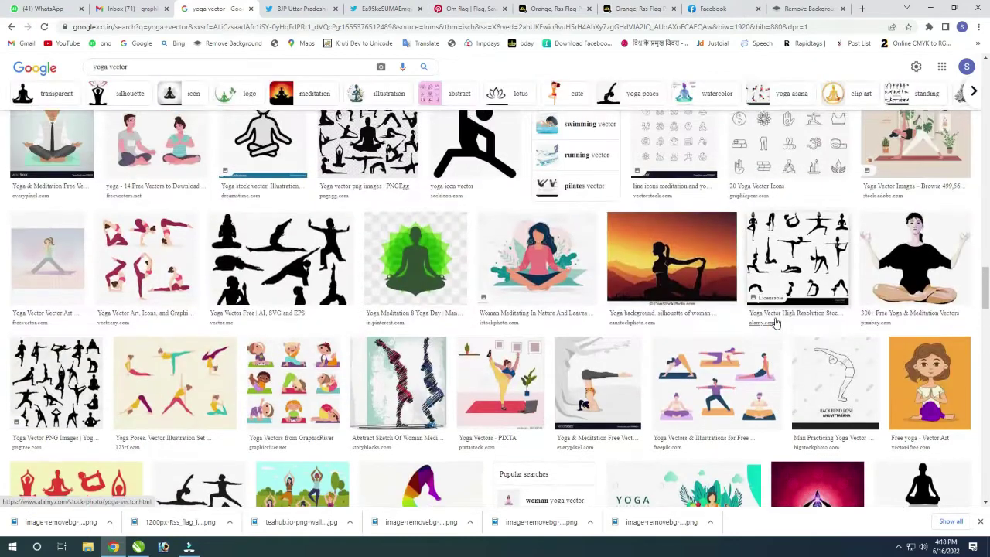
{"action": "scroll", "coordinate": [773, 323], "scroll_direction": "up", "scroll_amount": 4}
{"action": "scroll", "coordinate": [768, 326], "scroll_direction": "up", "scroll_amount": 4}
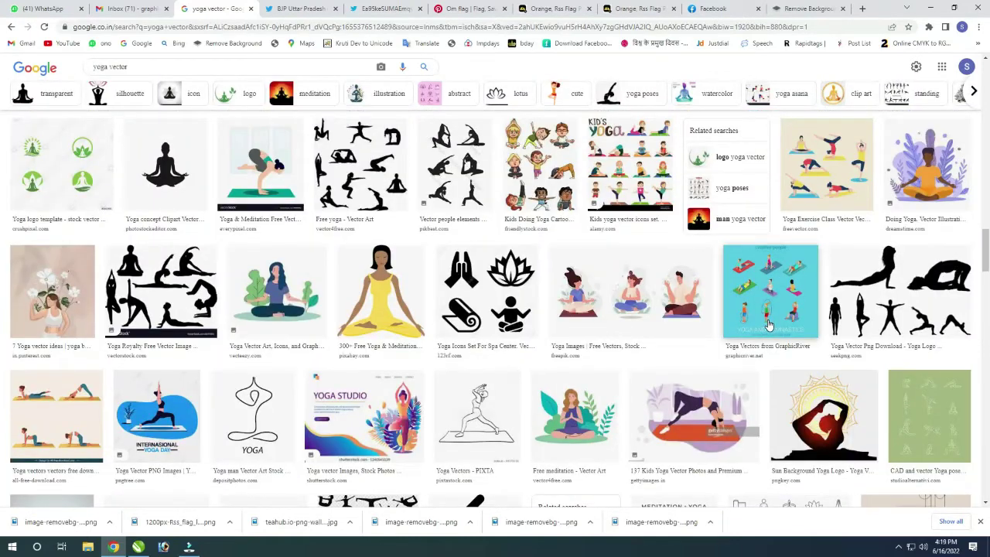
Preview the Pinterest yoga poses image and copy it to the clipboard.
{"action": "left_click", "coordinate": [853, 311]}
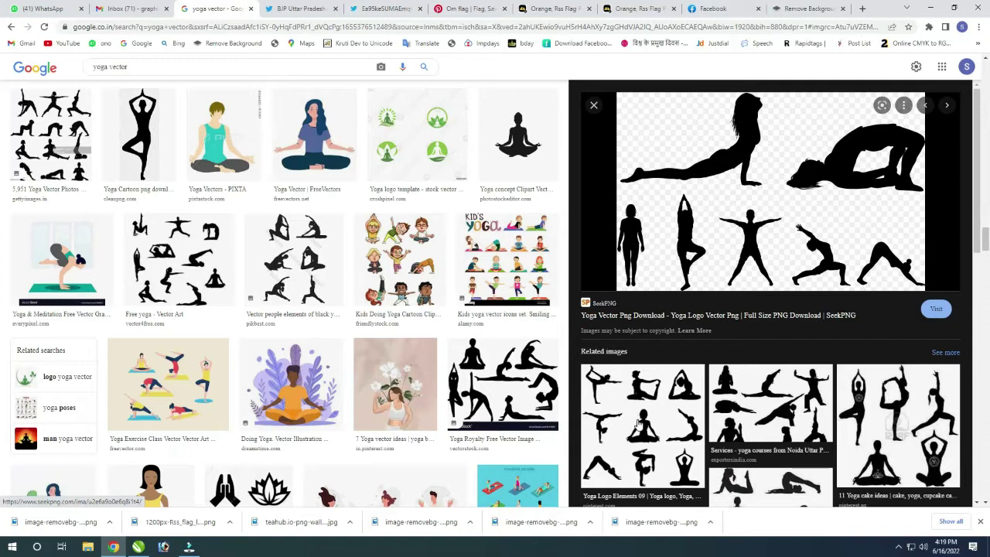
{"action": "left_click", "coordinate": [638, 424]}
{"action": "right_click", "coordinate": [770, 286]}
{"action": "left_click", "coordinate": [787, 403]}
Paste the copied yoga-poses image into the Yoga Day drawing and shrink it toward the green circle.
{"action": "left_click", "coordinate": [138, 546]}
{"action": "key", "text": "ctrl+v"}
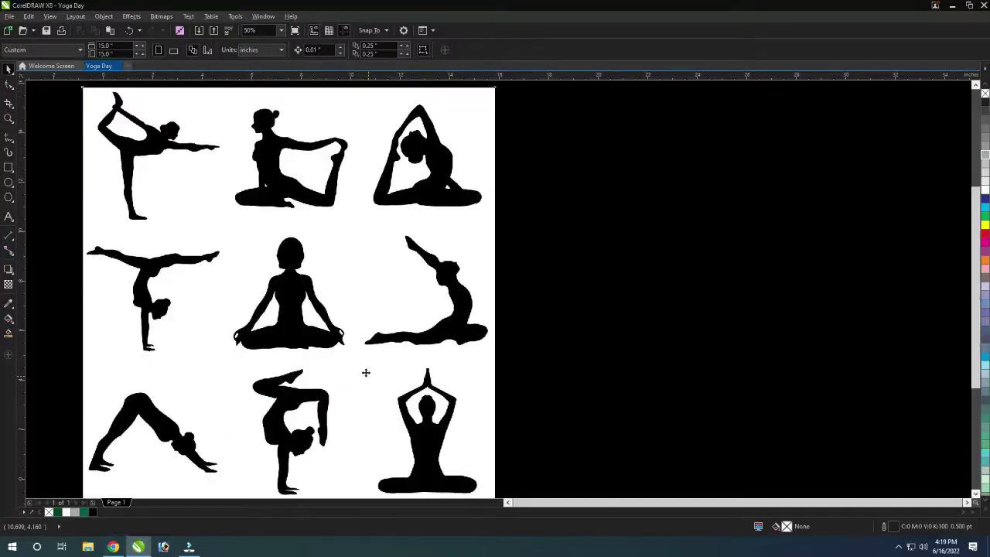
{"action": "left_click_drag", "start_coordinate": [495, 85], "coordinate": [349, 221]}
{"action": "scroll", "coordinate": [340, 387], "scroll_direction": "up", "scroll_amount": 2}
{"action": "scroll", "coordinate": [340, 386], "scroll_direction": "down", "scroll_amount": 2}
Delete the original yoga bitmap, keep the traced figures, and remove their first white inner shapes.
{"action": "left_click", "coordinate": [284, 338]}
{"action": "key", "text": "Delete"}
{"action": "left_click", "coordinate": [324, 285]}
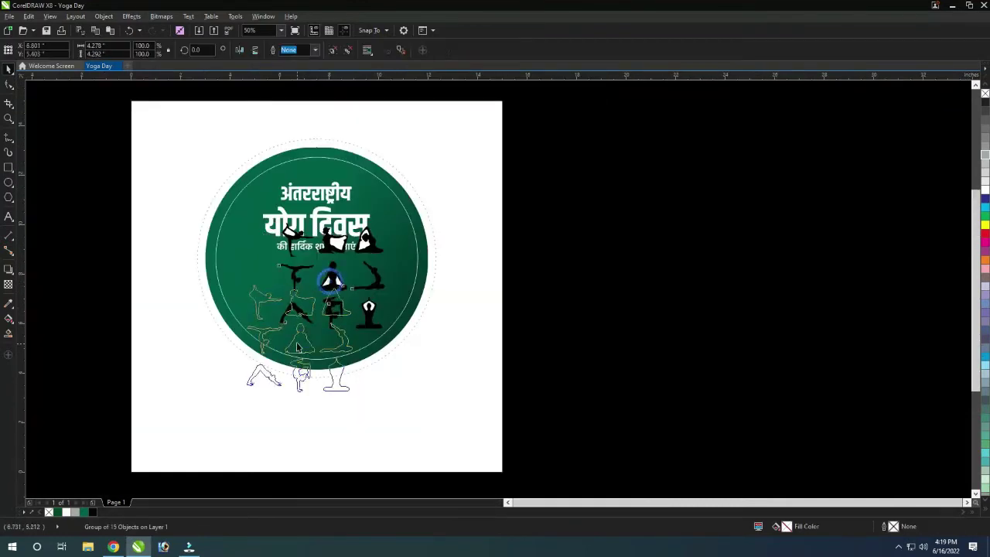
{"action": "scroll", "coordinate": [308, 280], "scroll_direction": "up", "scroll_amount": 3}
{"action": "key", "text": "Delete"}
{"action": "left_click", "coordinate": [410, 270], "text": "ctrl"}
{"action": "key", "text": "Delete"}
Delete the remaining white inner shapes from the meditating figure.
{"action": "key", "text": "Delete"}
{"action": "left_click", "coordinate": [279, 425], "text": "ctrl"}
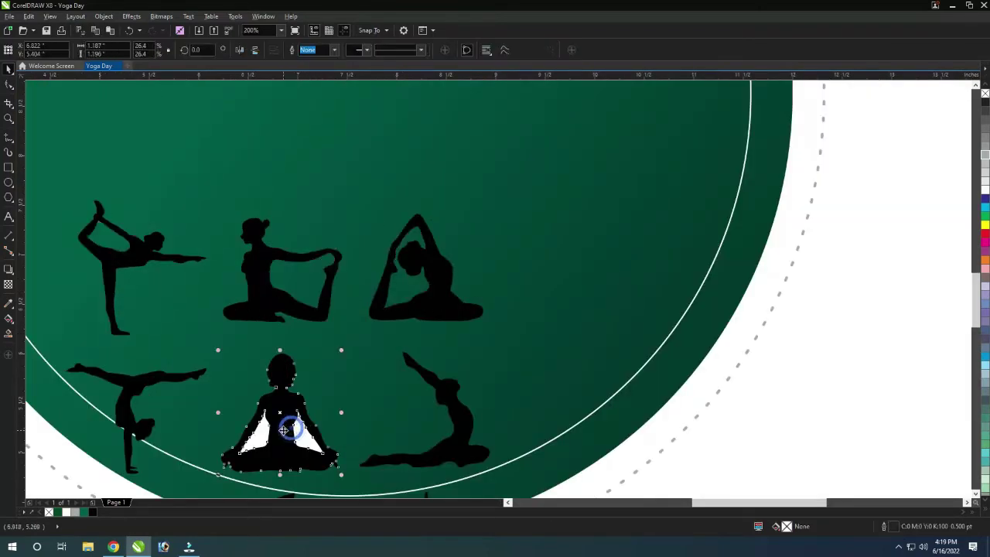
{"action": "left_click", "coordinate": [263, 441], "text": "ctrl"}
{"action": "key", "text": "Delete"}
{"action": "left_click", "coordinate": [309, 441], "text": "ctrl"}
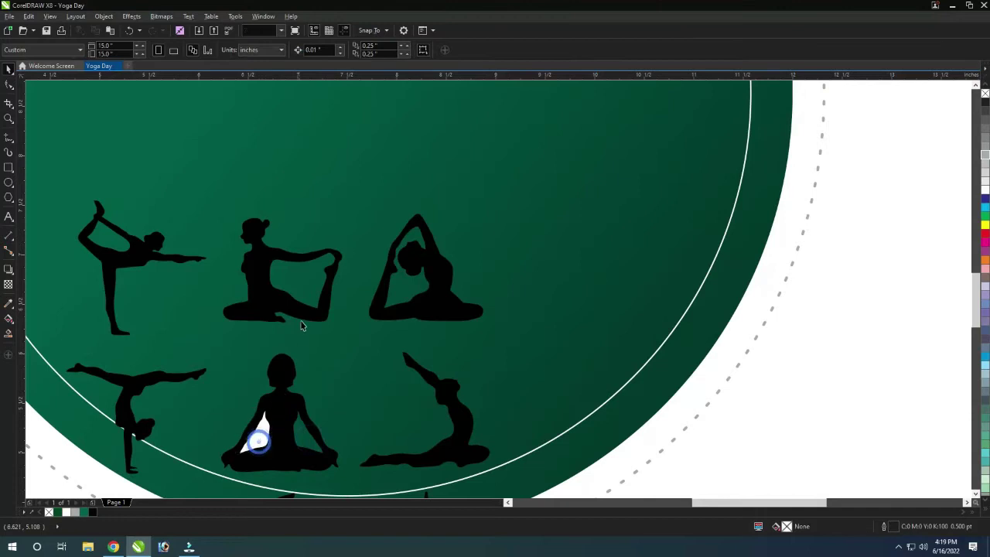
{"action": "key", "text": "Delete"}
{"action": "scroll", "coordinate": [355, 424], "scroll_direction": "down", "scroll_amount": 2}
{"action": "left_click", "coordinate": [355, 423], "text": "ctrl"}
{"action": "key", "text": "Delete"}
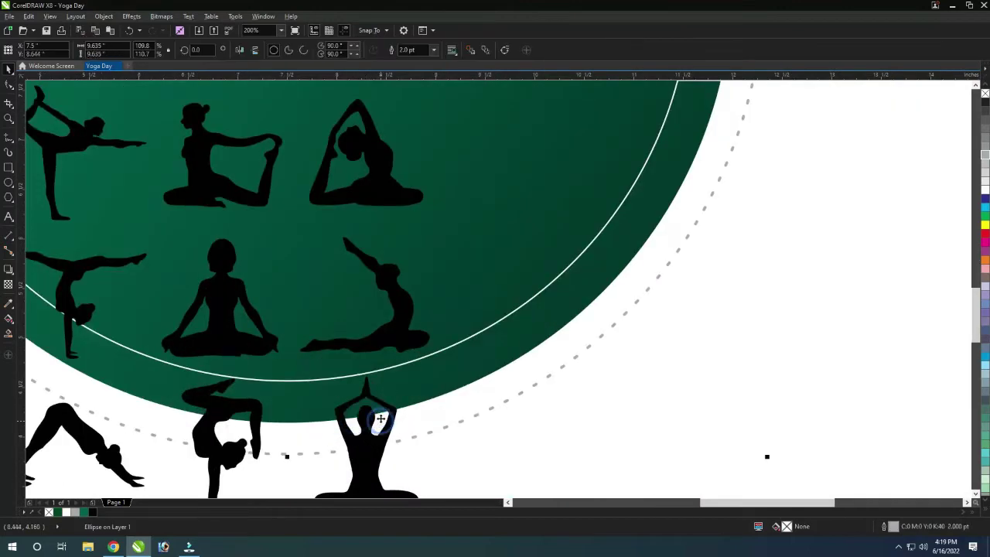
Move the meditating figure into the green circle, undoing an unwanted group resize.
{"action": "scroll", "coordinate": [360, 334], "scroll_direction": "down", "scroll_amount": 2}
{"action": "scroll", "coordinate": [360, 334], "scroll_direction": "down", "scroll_amount": 2}
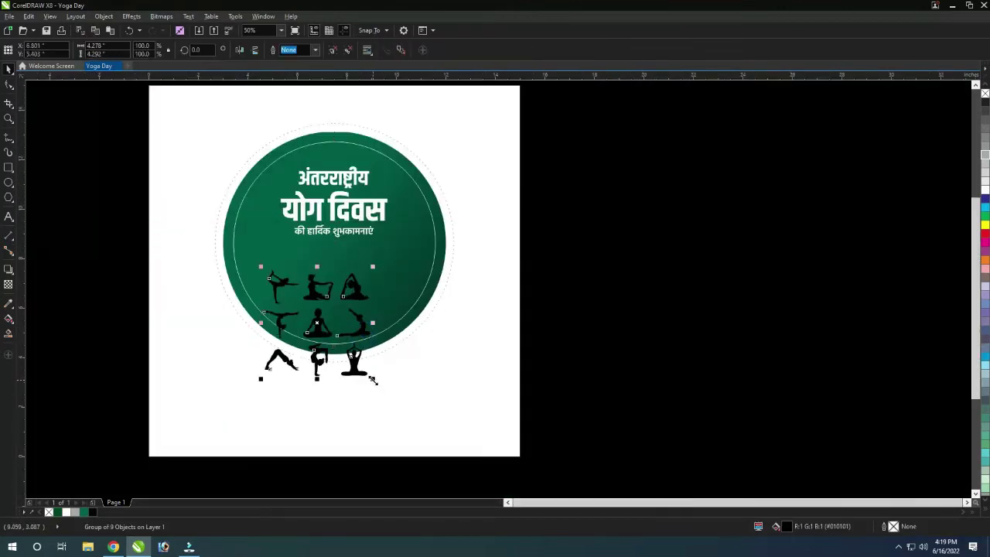
{"action": "left_click_drag", "start_coordinate": [374, 380], "coordinate": [324, 323]}
{"action": "key", "text": "ctrl+z"}
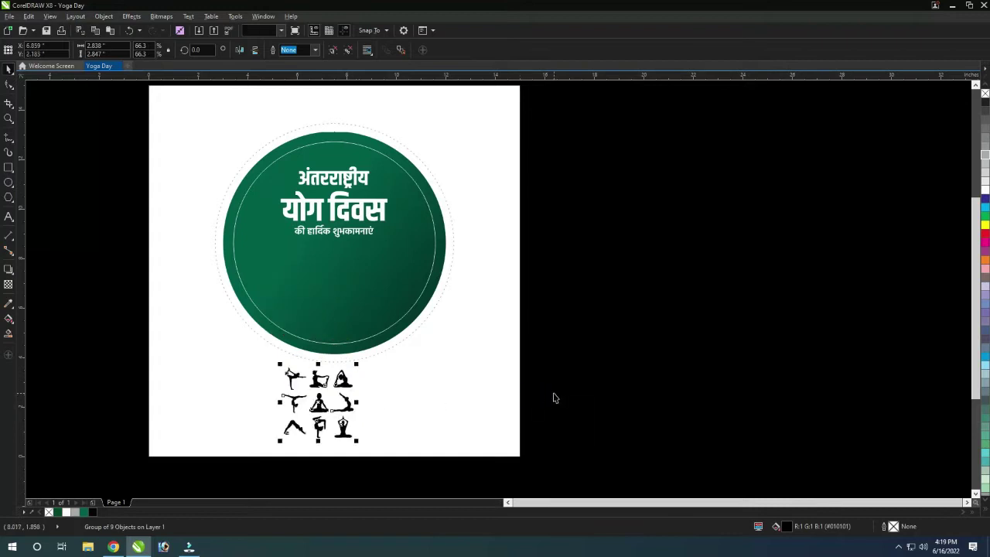
{"action": "scroll", "coordinate": [309, 383], "scroll_direction": "up", "scroll_amount": 2}
{"action": "key", "text": "Escape"}
{"action": "left_click_drag", "start_coordinate": [340, 269], "coordinate": [409, 206]}
{"action": "scroll", "coordinate": [340, 270], "scroll_direction": "down", "scroll_amount": 1}
{"action": "left_click", "coordinate": [565, 291]}
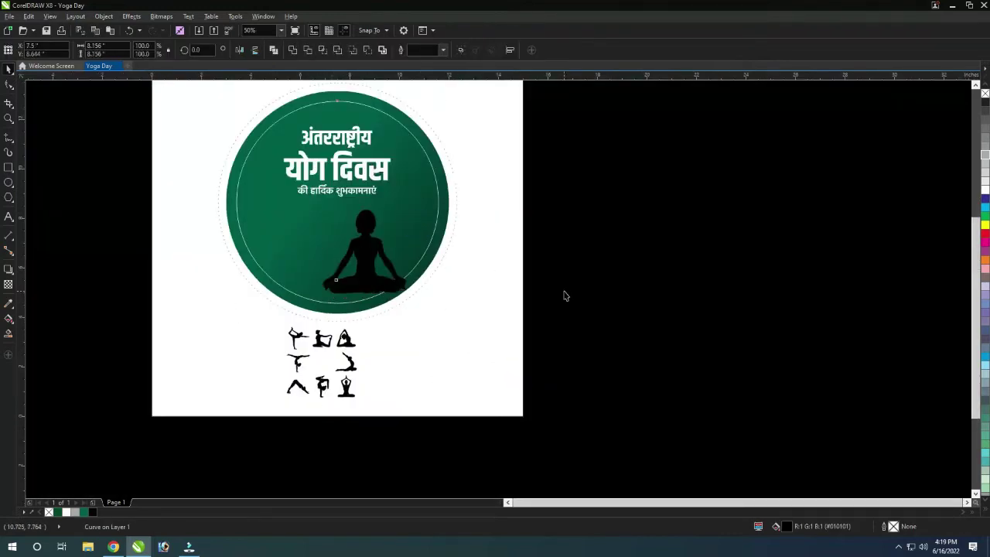
Place a white copy of the green circle lower down and PowerClip it inside the green circle.
{"action": "scroll", "coordinate": [349, 287], "scroll_direction": "up", "scroll_amount": 1}
{"action": "left_click", "coordinate": [349, 286]}
{"action": "key", "text": "F10"}
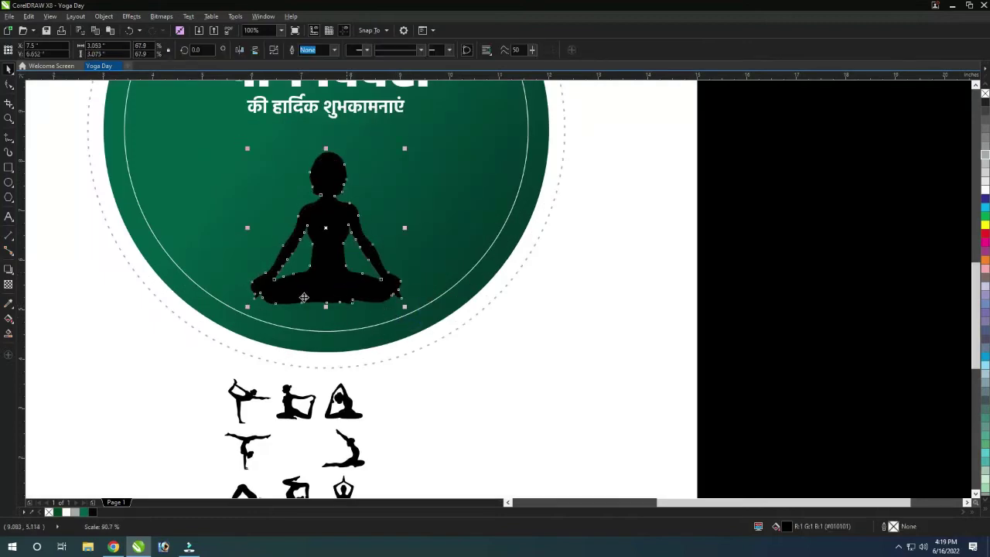
{"action": "scroll", "coordinate": [340, 277], "scroll_direction": "down", "scroll_amount": 1}
{"action": "left_click", "coordinate": [347, 286]}
{"action": "scroll", "coordinate": [317, 310], "scroll_direction": "up", "scroll_amount": 1}
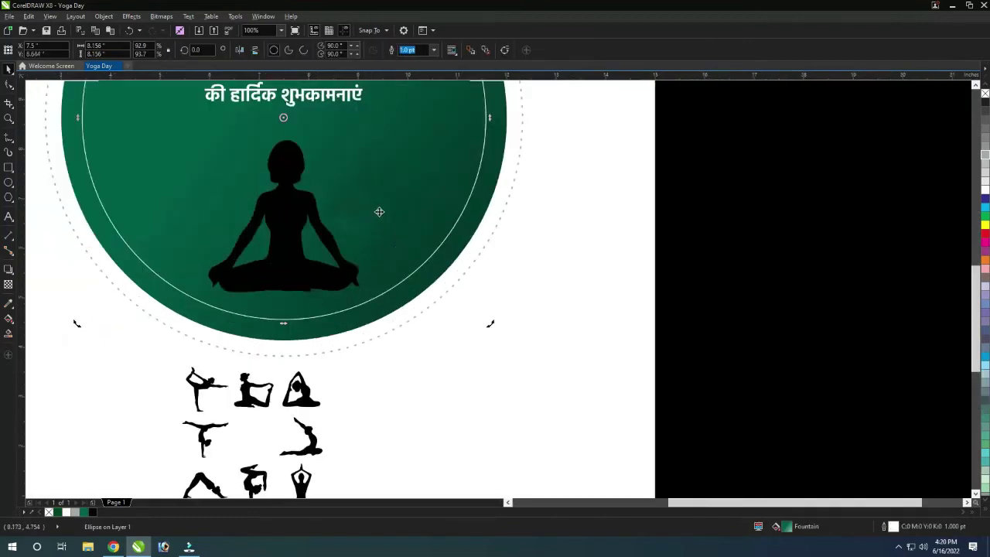
{"action": "left_click_drag", "start_coordinate": [402, 223], "coordinate": [394, 349]}
{"action": "left_click", "coordinate": [60, 512]}
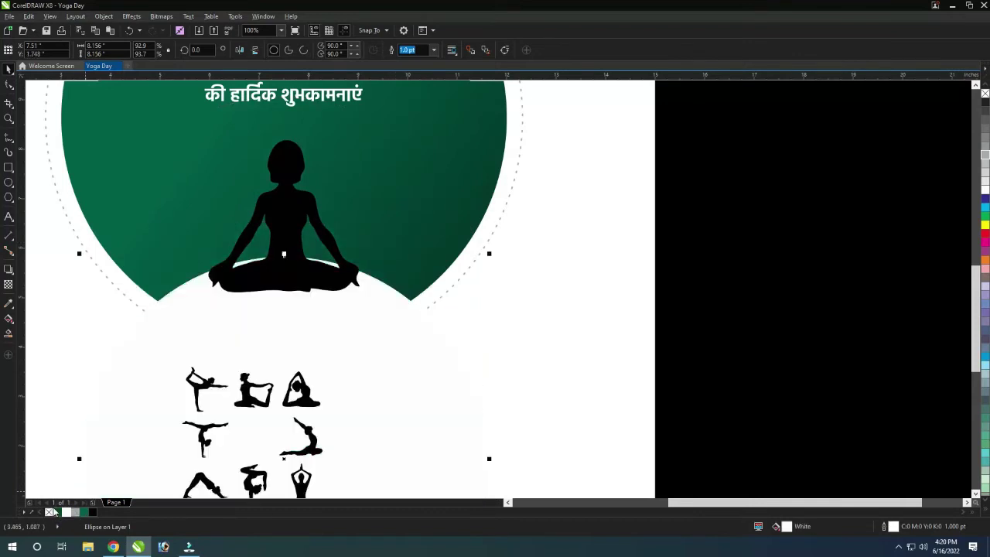
{"action": "right_click", "coordinate": [338, 328]}
{"action": "left_click", "coordinate": [399, 48]}
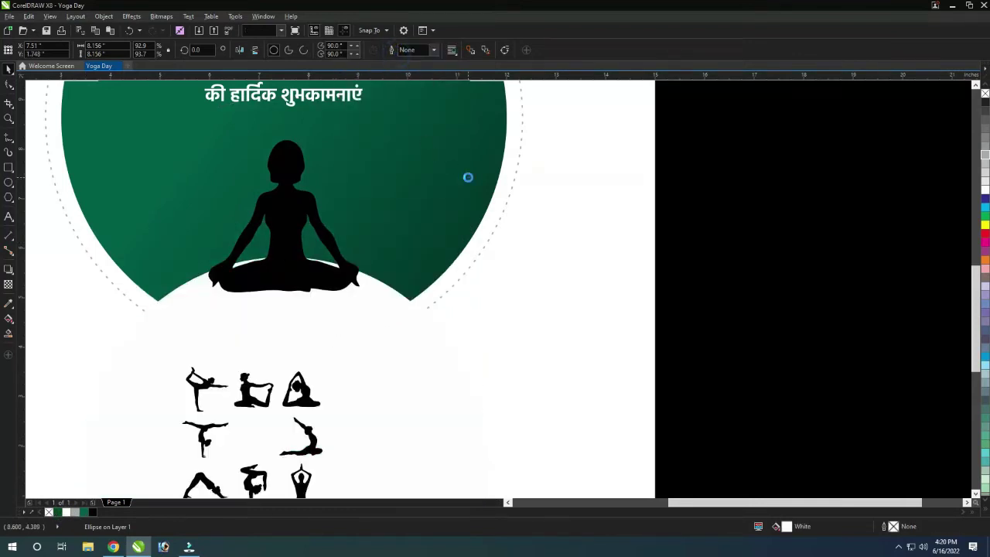
Lower the meditating figure slightly and give the white circle a white-to-grey fading transparency.
{"action": "left_click", "coordinate": [287, 276]}
{"action": "left_click_drag", "start_coordinate": [287, 276], "coordinate": [311, 300]}
{"action": "left_click", "coordinate": [369, 288]}
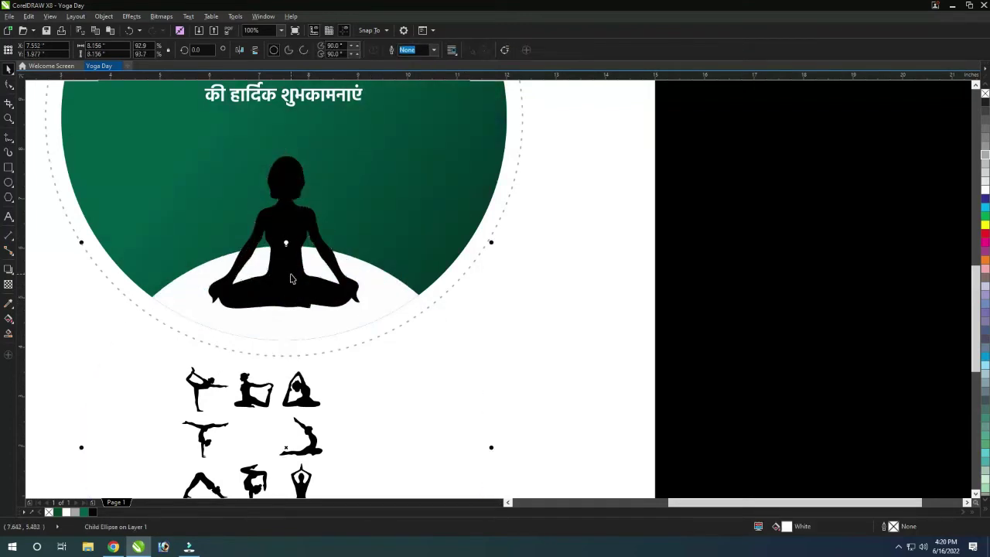
{"action": "left_click_drag", "start_coordinate": [282, 251], "coordinate": [282, 346]}
{"action": "mouse_move", "coordinate": [80, 511]}
{"action": "left_mouse_down"}
{"action": "mouse_move", "coordinate": [282, 341]}
{"action": "mouse_move", "coordinate": [276, 424]}
{"action": "left_mouse_up"}
{"action": "scroll", "coordinate": [292, 338], "scroll_direction": "down", "scroll_amount": 1}
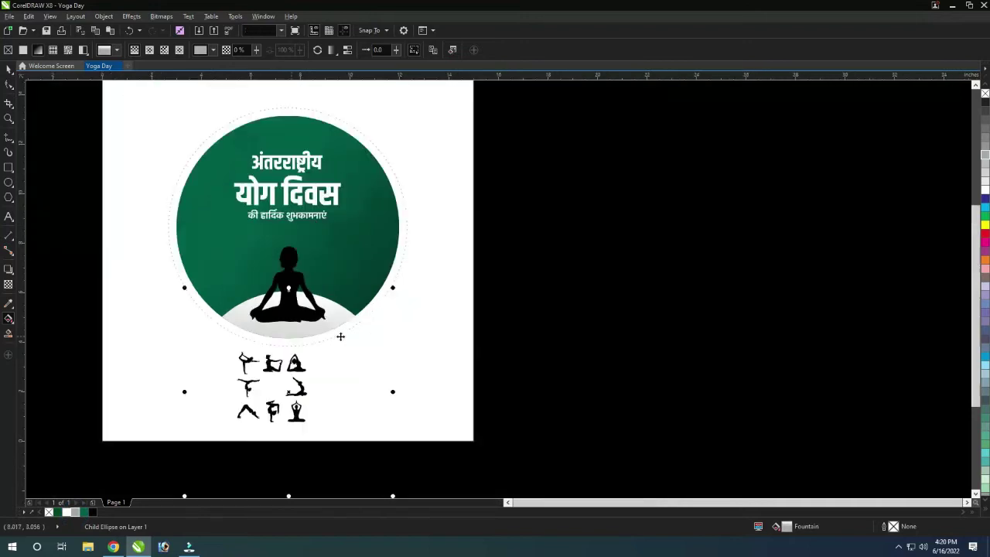
{"action": "left_click", "coordinate": [406, 174]}
Edit the green circle's PowerClip contents and scale a circle copy to about 92%.
{"action": "left_click", "coordinate": [328, 245]}
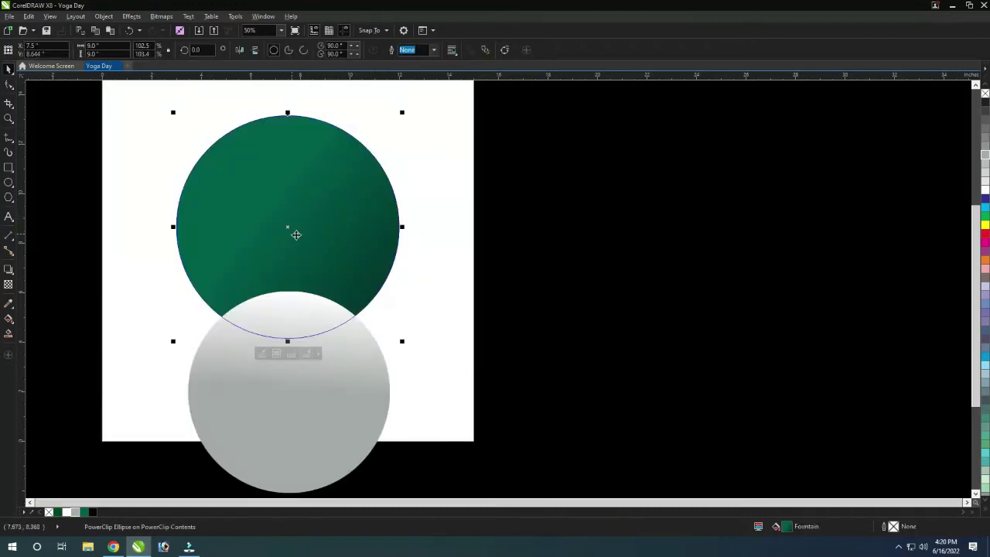
{"action": "right_click", "coordinate": [291, 233]}
{"action": "left_click", "coordinate": [441, 240]}
{"action": "key", "text": "Return"}
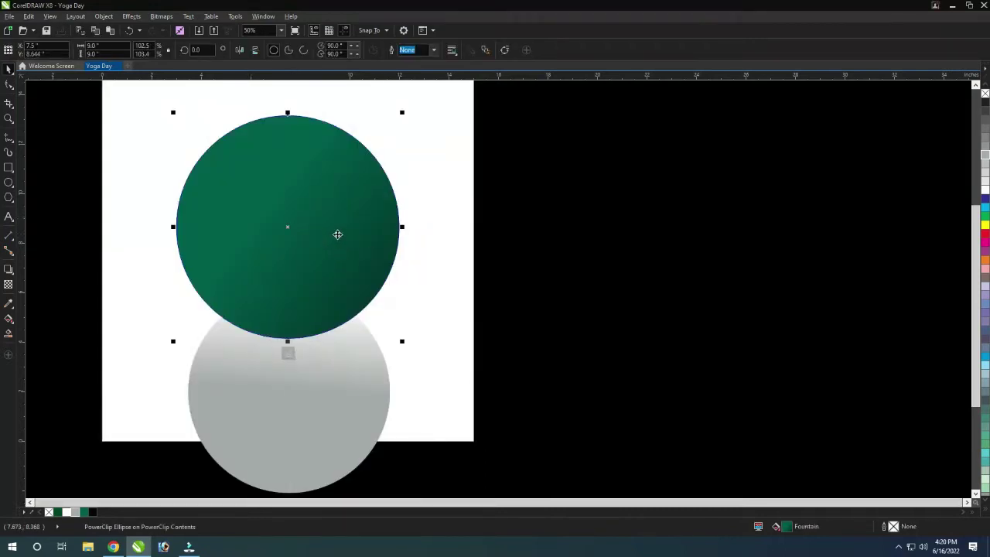
{"action": "left_click_drag", "start_coordinate": [402, 114], "coordinate": [382, 161]}
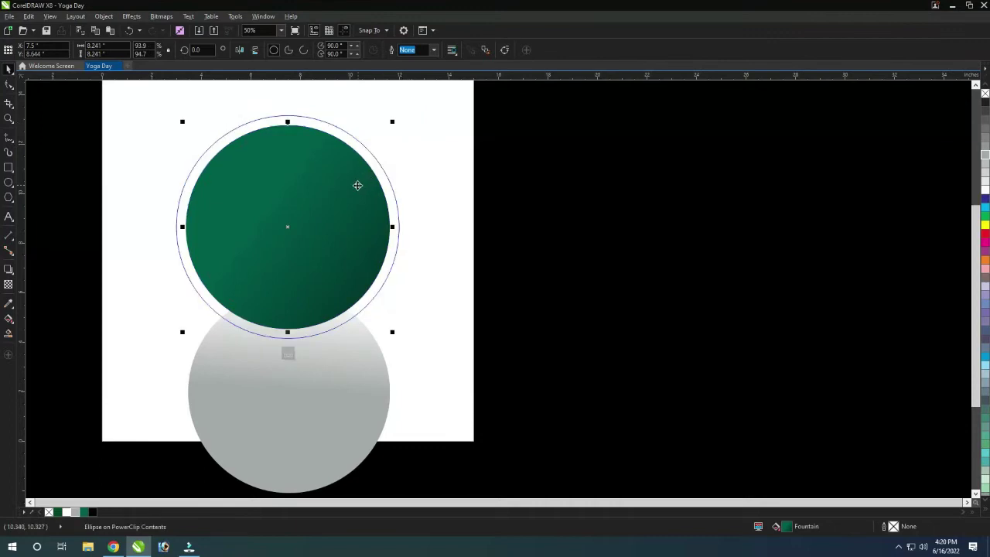
Give the smaller circle a very dark green 4 pt outline and no fill.
{"action": "right_click", "coordinate": [89, 512]}
{"action": "type", "text": "4"}
{"action": "left_click", "coordinate": [86, 512]}
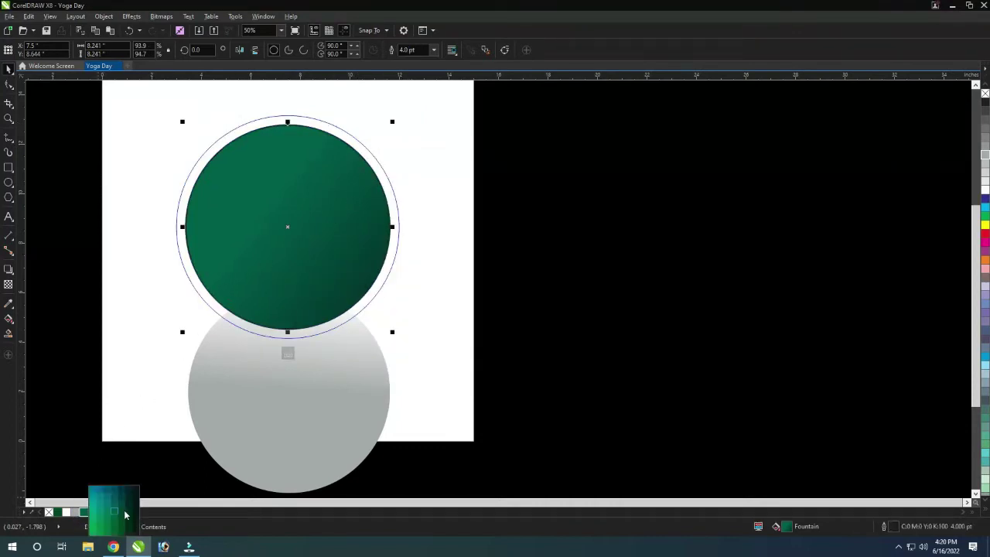
{"action": "left_click", "coordinate": [125, 514]}
{"action": "left_click", "coordinate": [48, 512]}
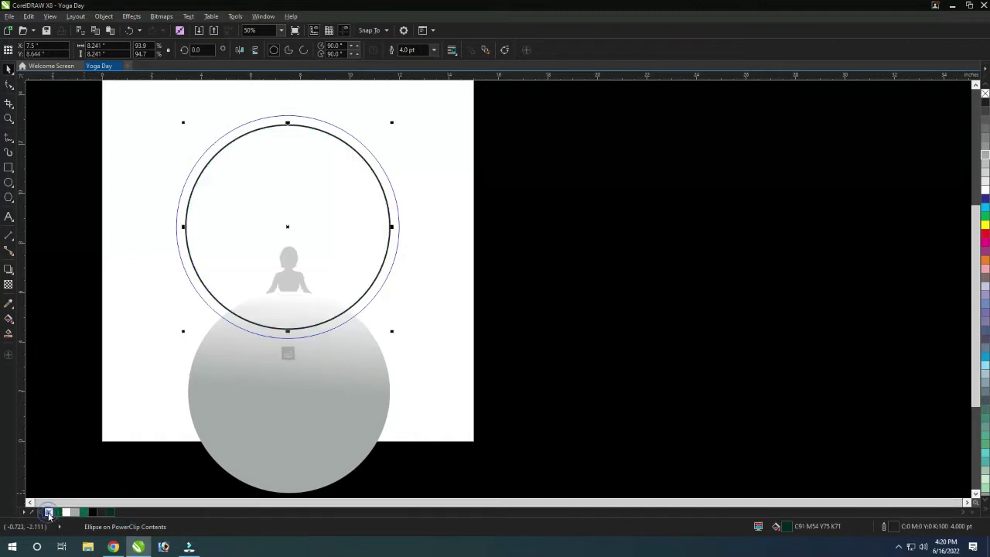
Apply a linear transparency so the ring fades toward its right side.
{"action": "left_click", "coordinate": [8, 284]}
{"action": "left_click_drag", "start_coordinate": [281, 216], "coordinate": [148, 214]}
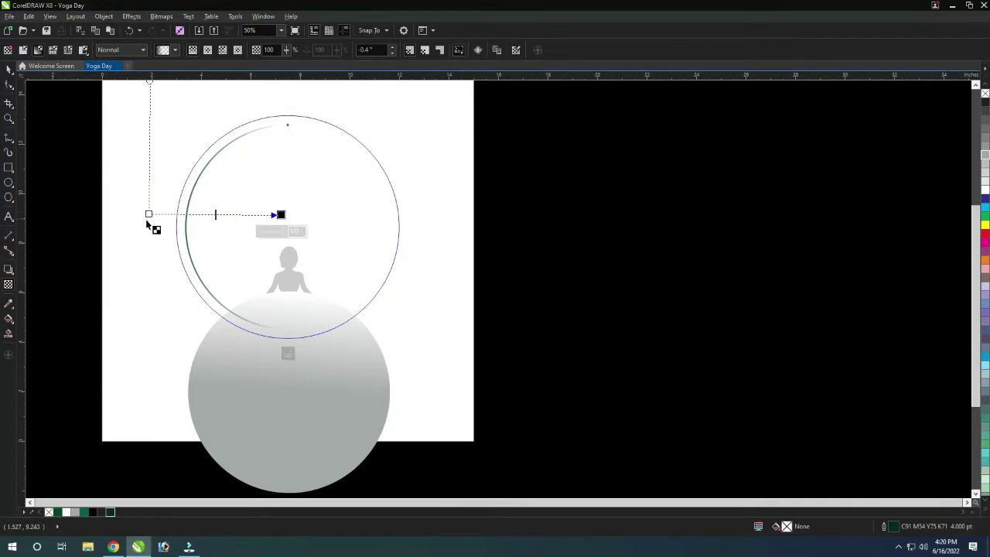
{"action": "key", "text": "space"}
{"action": "left_click", "coordinate": [451, 209]}
{"action": "left_click", "coordinate": [261, 214]}
{"action": "scroll", "coordinate": [210, 206], "scroll_direction": "up", "scroll_amount": 2}
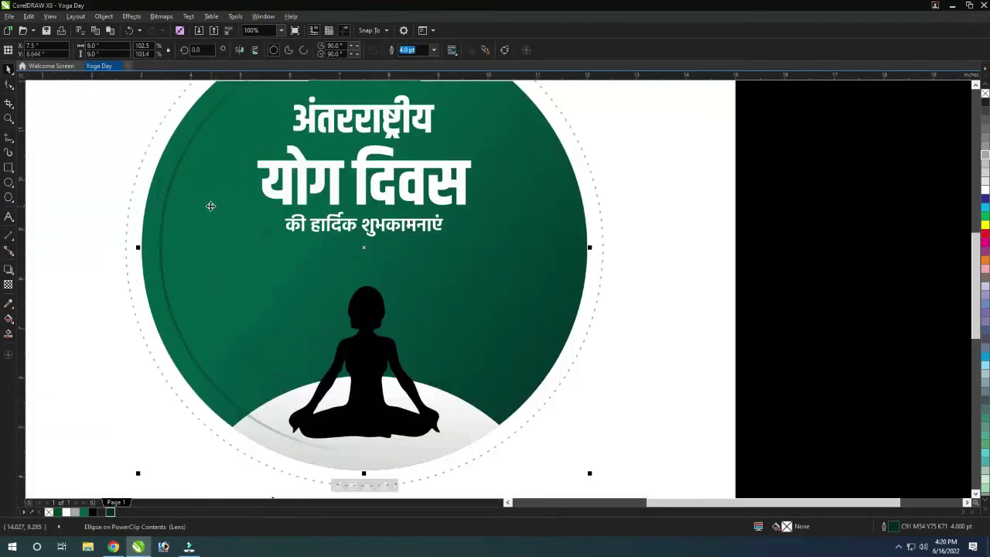
Change the inner ring's outline colour from green to white, then reselect the ring.
{"action": "left_click", "coordinate": [198, 213], "text": "ctrl"}
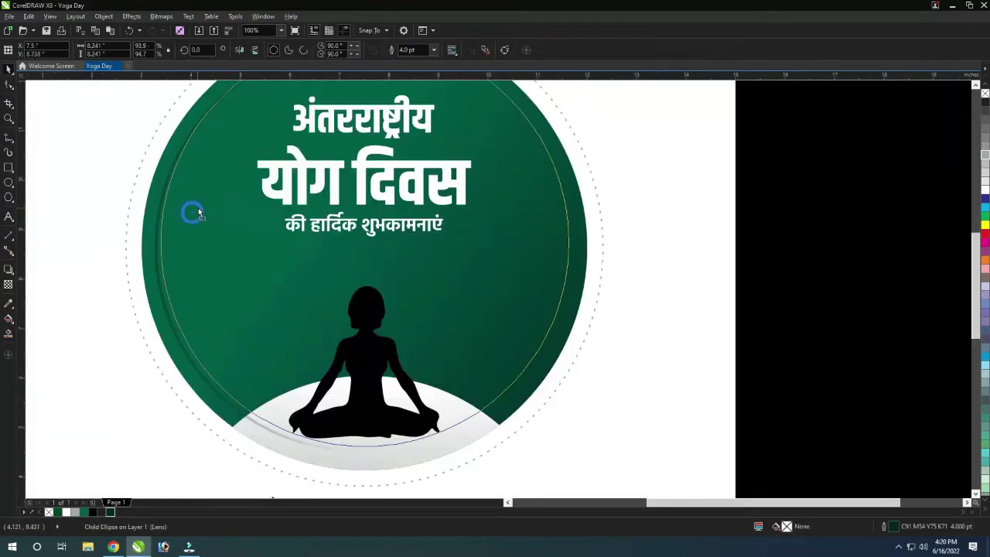
{"action": "right_click", "coordinate": [84, 513]}
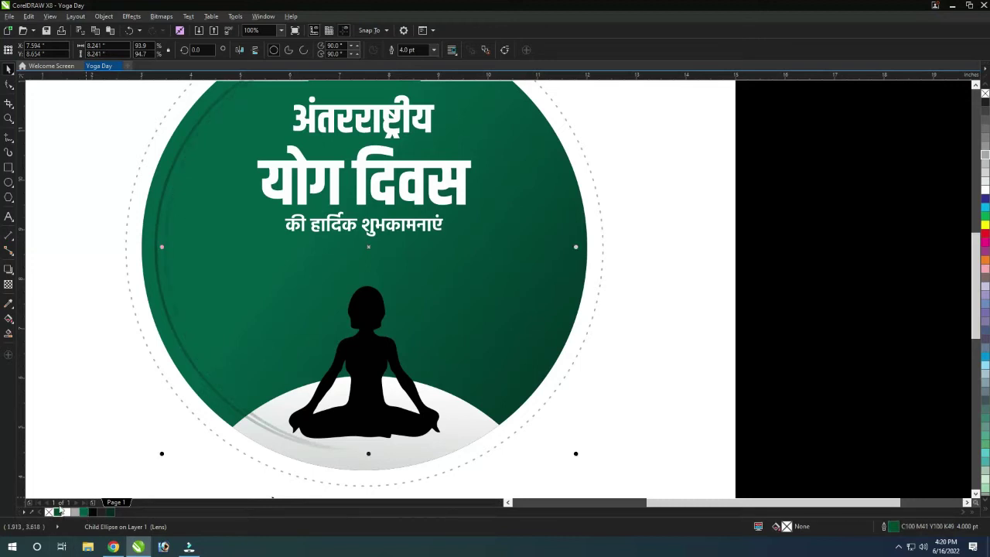
{"action": "scroll", "coordinate": [152, 364], "scroll_direction": "down", "scroll_amount": 3}
{"action": "scroll", "coordinate": [169, 288], "scroll_direction": "up", "scroll_amount": 3}
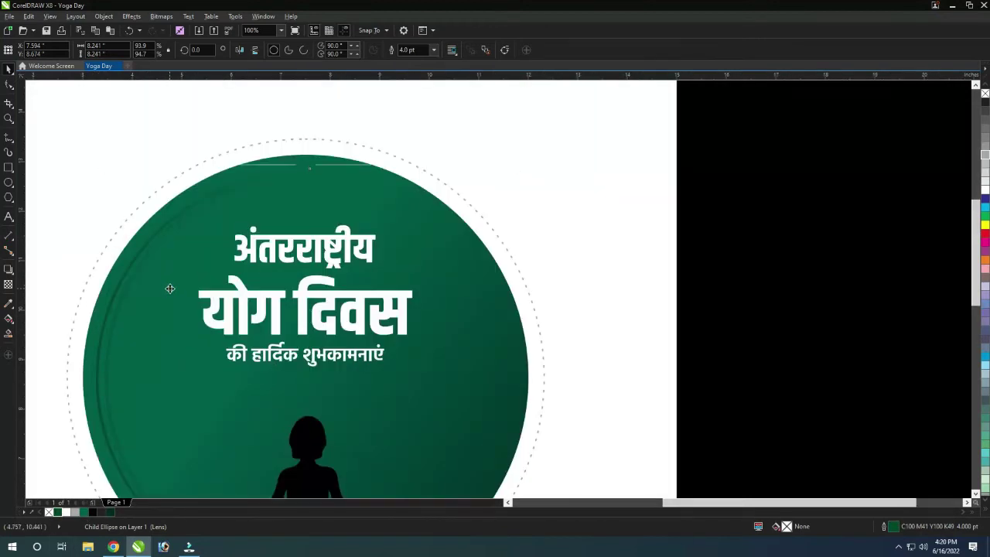
{"action": "right_click", "coordinate": [67, 513]}
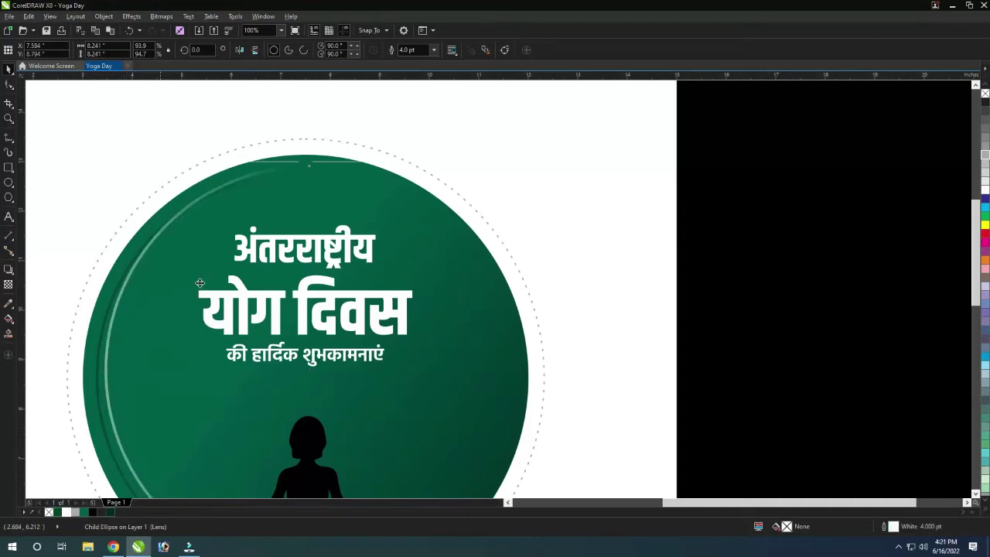
{"action": "scroll", "coordinate": [186, 301], "scroll_direction": "down", "scroll_amount": 3}
{"action": "scroll", "coordinate": [176, 382], "scroll_direction": "up", "scroll_amount": 3}
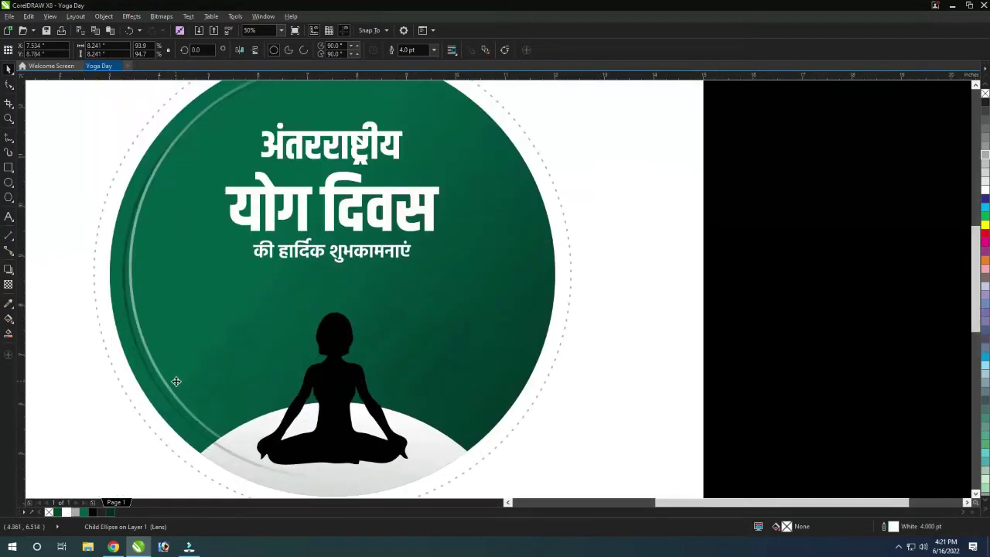
{"action": "left_click", "coordinate": [160, 16]}
{"action": "left_click", "coordinate": [639, 163]}
{"action": "left_click", "coordinate": [494, 320]}
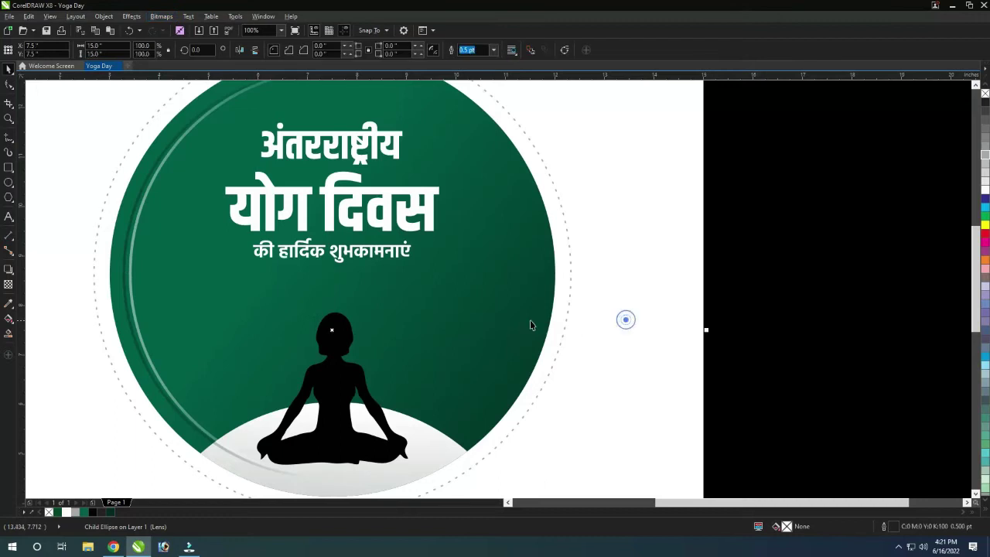
{"action": "left_click", "coordinate": [135, 311]}
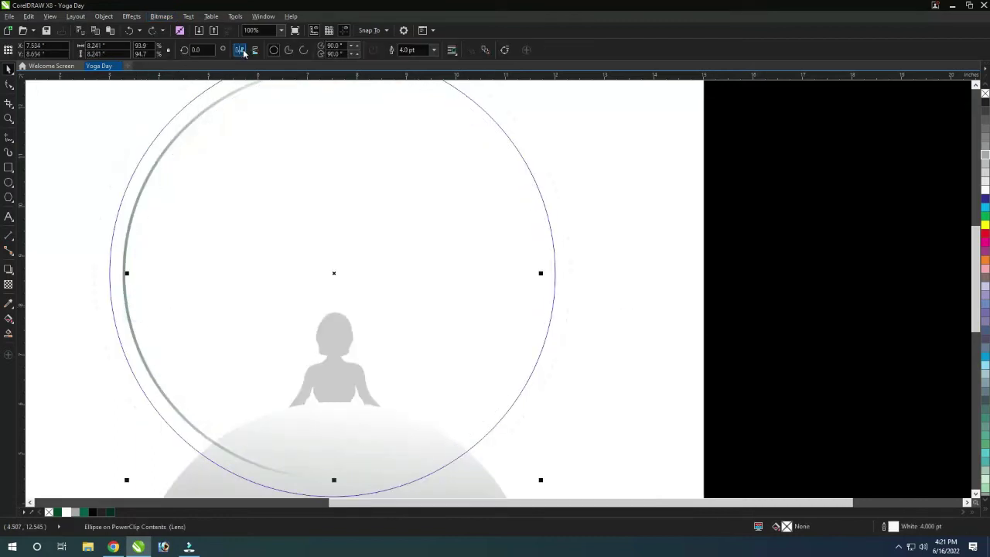
Finish editing the PowerClip and centre the inner ring on the page with P.
{"action": "left_click", "coordinate": [675, 289]}
{"action": "scroll", "coordinate": [475, 325], "scroll_direction": "down", "scroll_amount": 2}
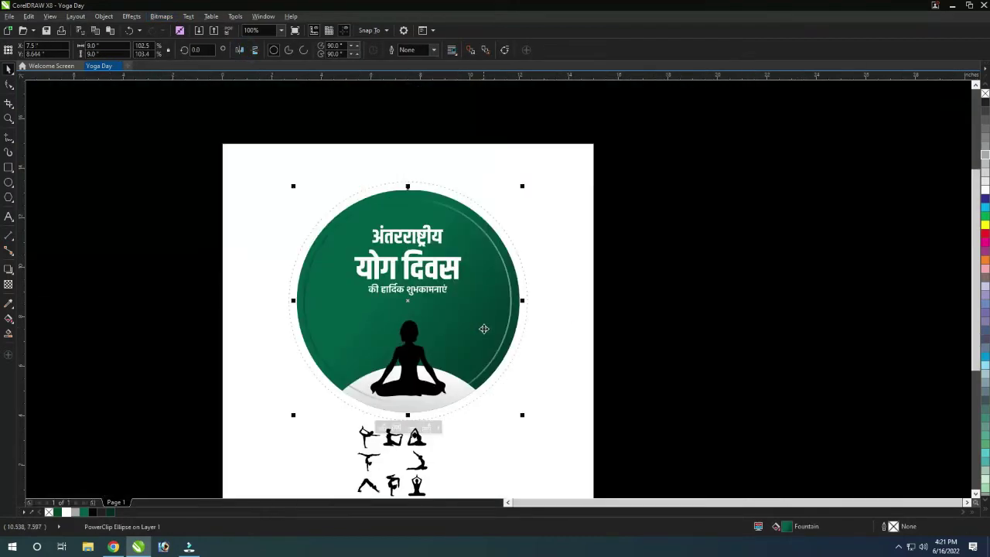
{"action": "left_click", "coordinate": [465, 219]}
{"action": "scroll", "coordinate": [465, 219], "scroll_direction": "up", "scroll_amount": 2}
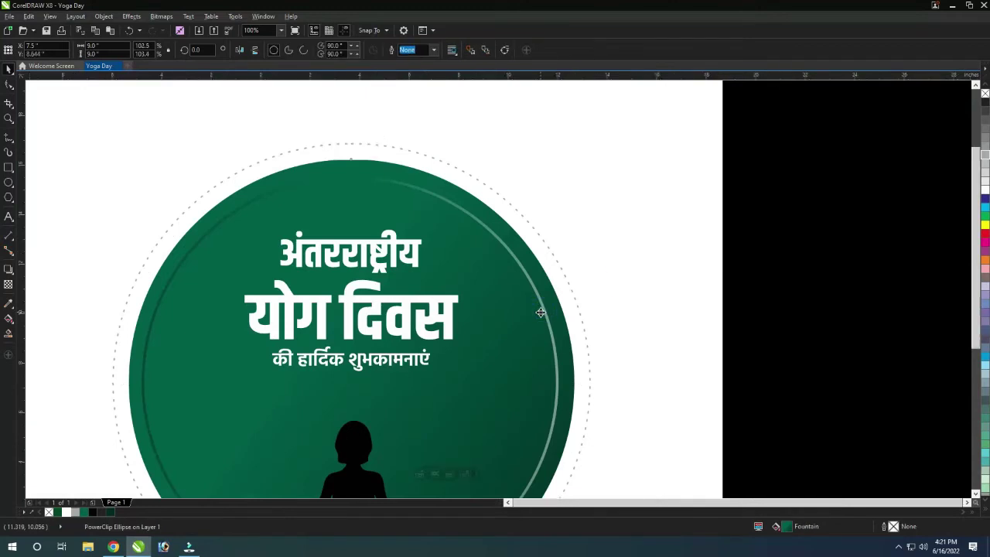
{"action": "scroll", "coordinate": [542, 312], "scroll_direction": "down", "scroll_amount": 2}
{"action": "scroll", "coordinate": [615, 357], "scroll_direction": "up", "scroll_amount": 2}
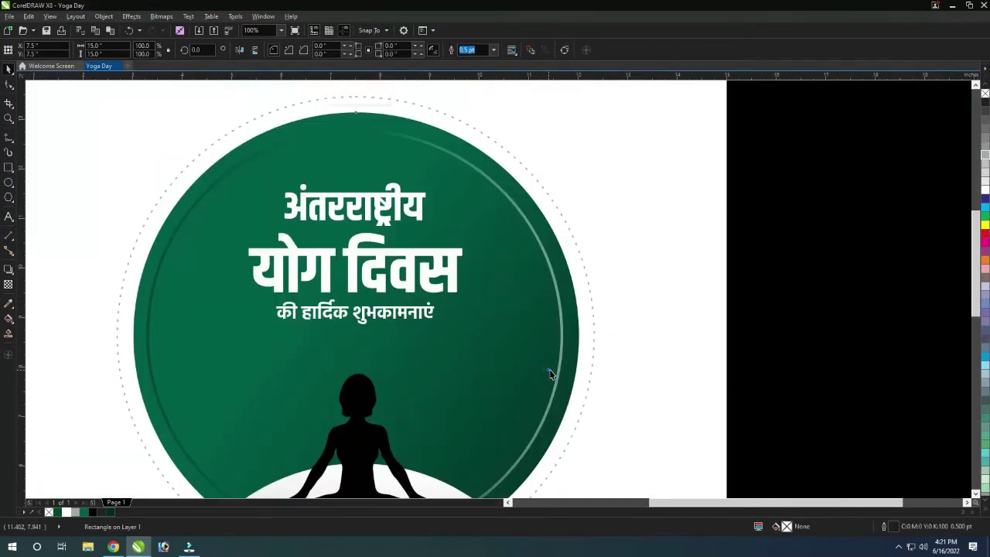
{"action": "left_click", "coordinate": [559, 369], "text": "ctrl"}
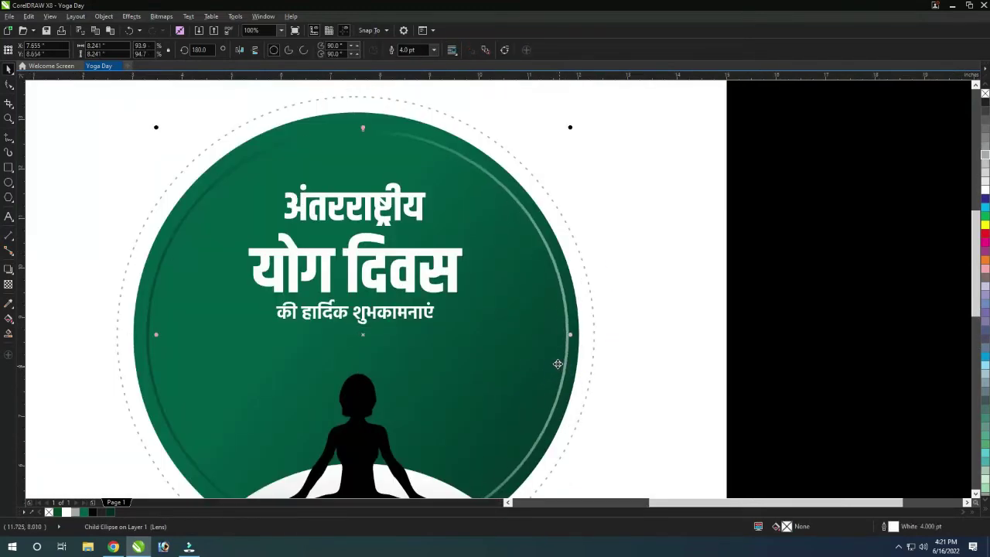
{"action": "scroll", "coordinate": [555, 367], "scroll_direction": "down", "scroll_amount": 2}
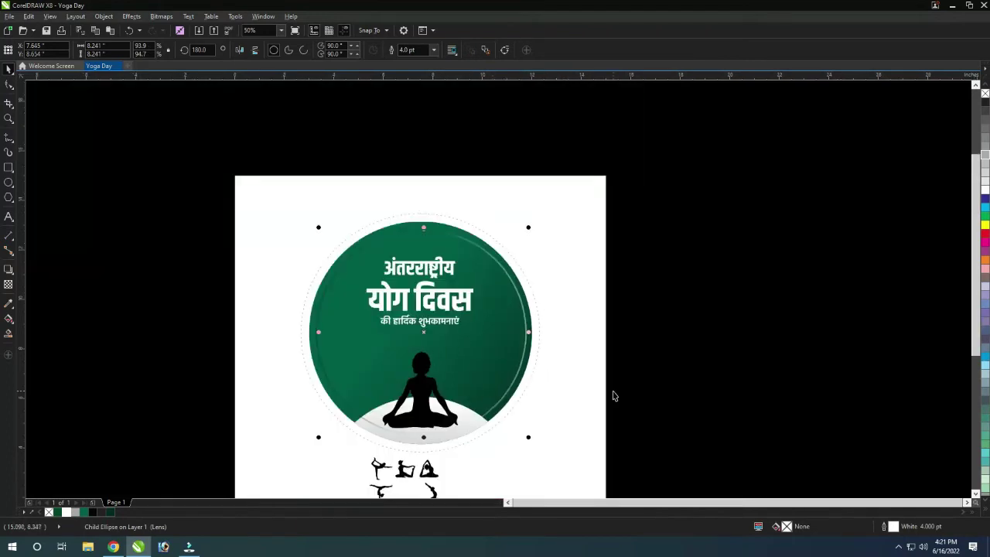
{"action": "key", "text": "p"}
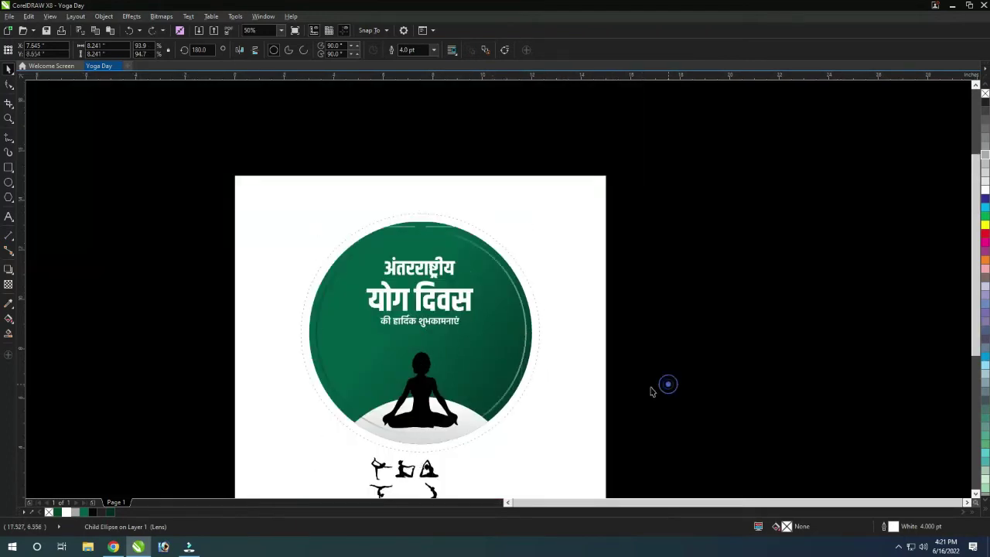
Shrink the meditating silhouette slightly.
{"action": "scroll", "coordinate": [469, 387], "scroll_direction": "up", "scroll_amount": 2}
{"action": "left_click", "coordinate": [384, 391]}
{"action": "left_click_drag", "start_coordinate": [449, 266], "coordinate": [441, 272]}
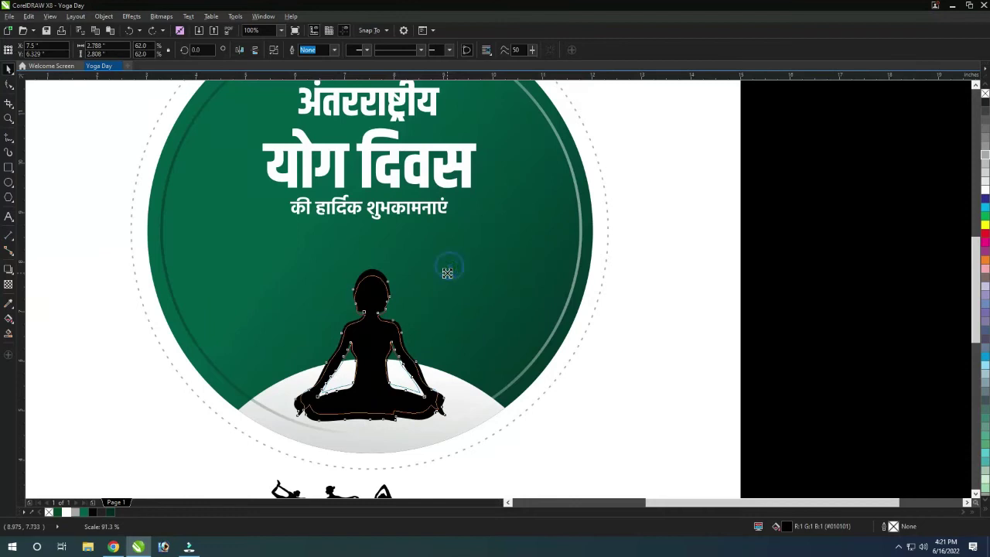
Move two small figures and the triangle-pose figure into the circle's left side.
{"action": "scroll", "coordinate": [333, 348], "scroll_direction": "down", "scroll_amount": 2}
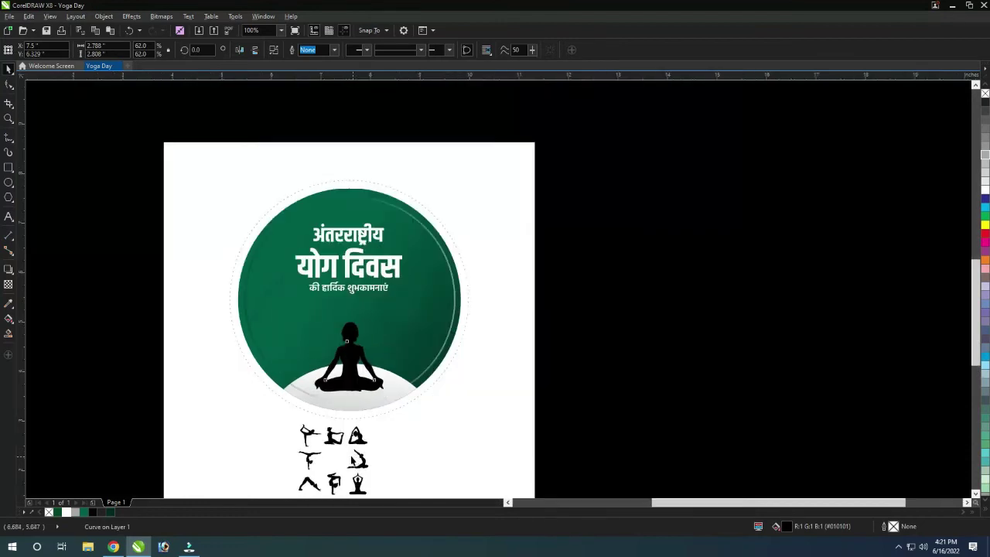
{"action": "scroll", "coordinate": [352, 425], "scroll_direction": "up", "scroll_amount": 2}
{"action": "left_click_drag", "start_coordinate": [362, 416], "coordinate": [257, 304]}
{"action": "key", "text": "ctrl+z"}
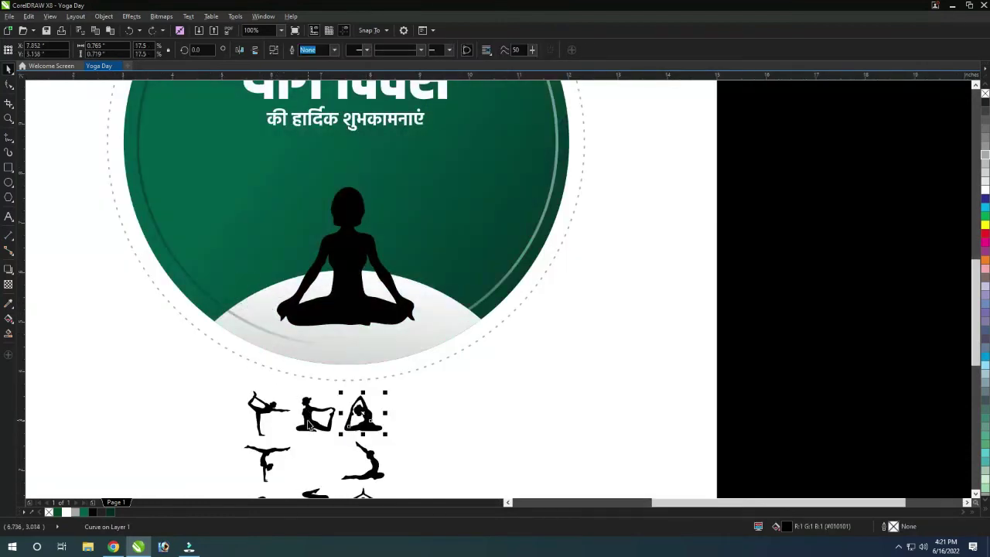
{"action": "left_click_drag", "start_coordinate": [312, 418], "coordinate": [224, 267]}
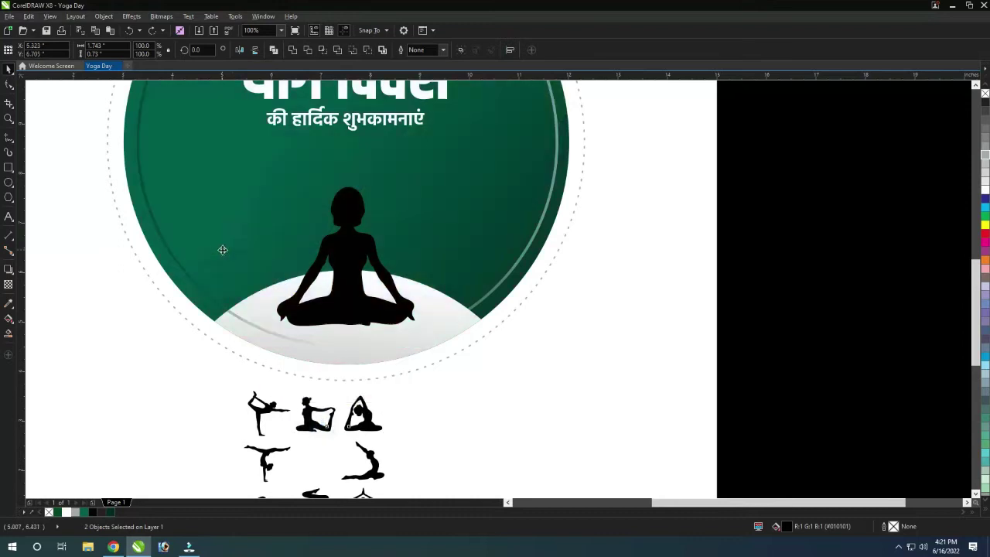
{"action": "scroll", "coordinate": [221, 224], "scroll_direction": "up", "scroll_amount": 2}
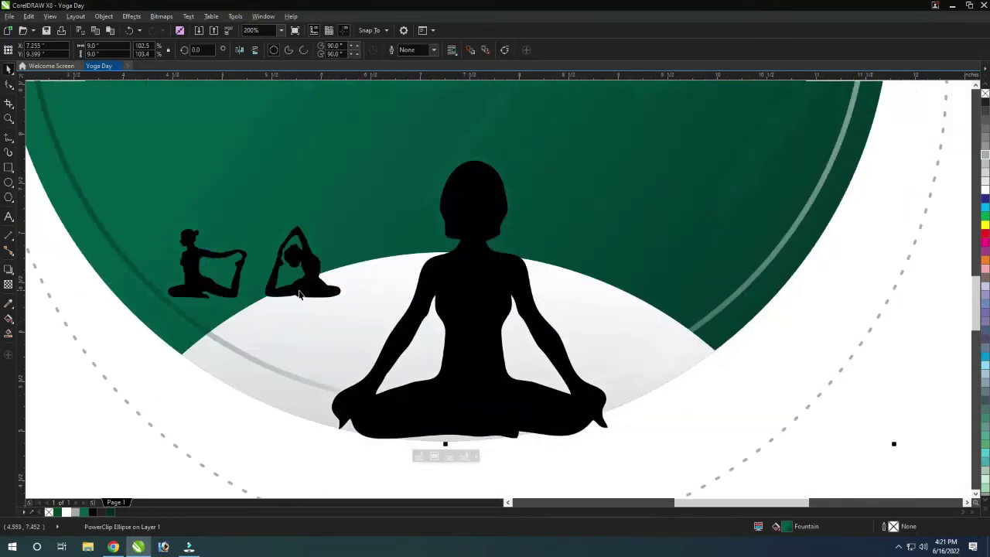
{"action": "scroll", "coordinate": [292, 296], "scroll_direction": "down", "scroll_amount": 2}
{"action": "left_click_drag", "start_coordinate": [299, 305], "coordinate": [275, 286]}
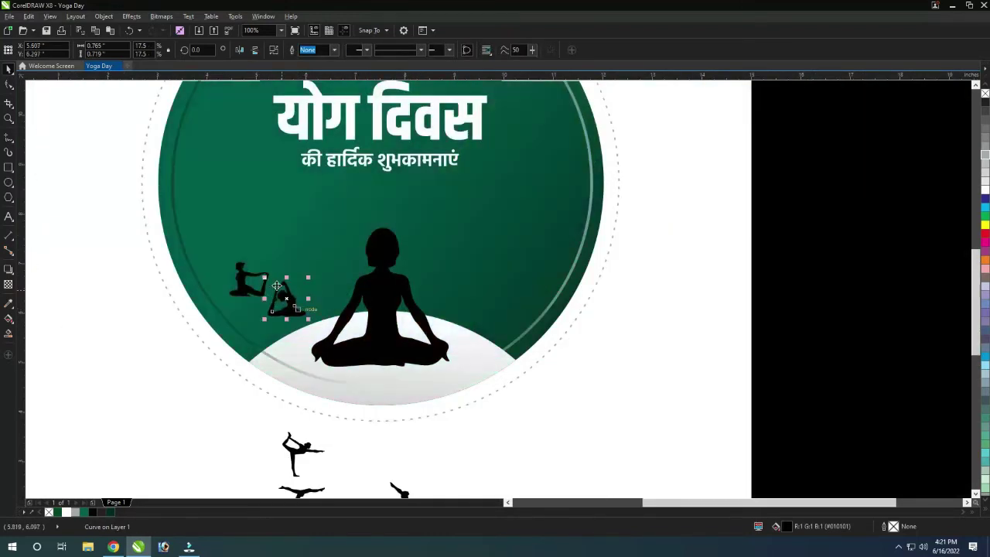
{"action": "scroll", "coordinate": [271, 285], "scroll_direction": "down", "scroll_amount": 2}
{"action": "scroll", "coordinate": [285, 373], "scroll_direction": "up", "scroll_amount": 2}
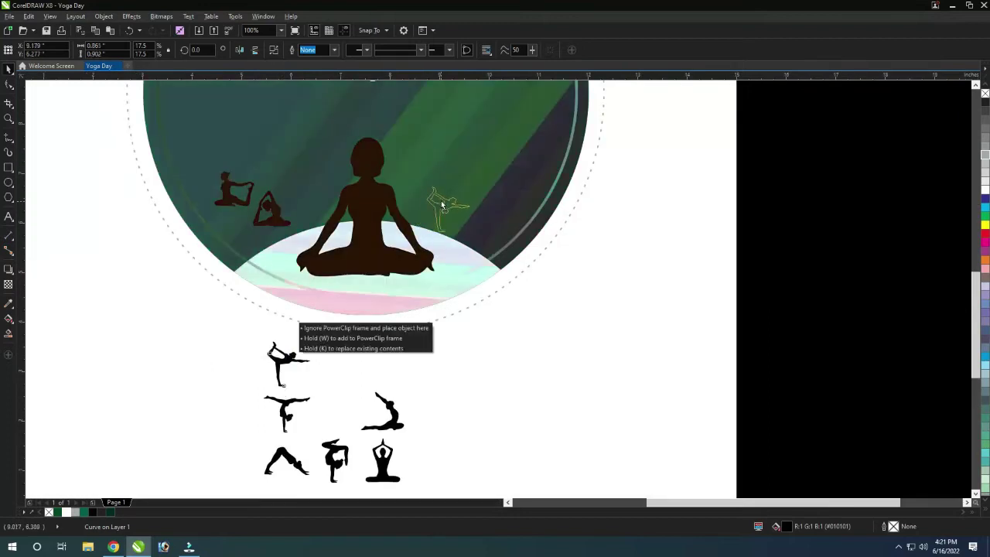
Place the dancer, reclining, small meditating and another figure around the circle's right and upper areas.
{"action": "left_click_drag", "start_coordinate": [284, 373], "coordinate": [441, 208]}
{"action": "left_click_drag", "start_coordinate": [398, 425], "coordinate": [501, 217]}
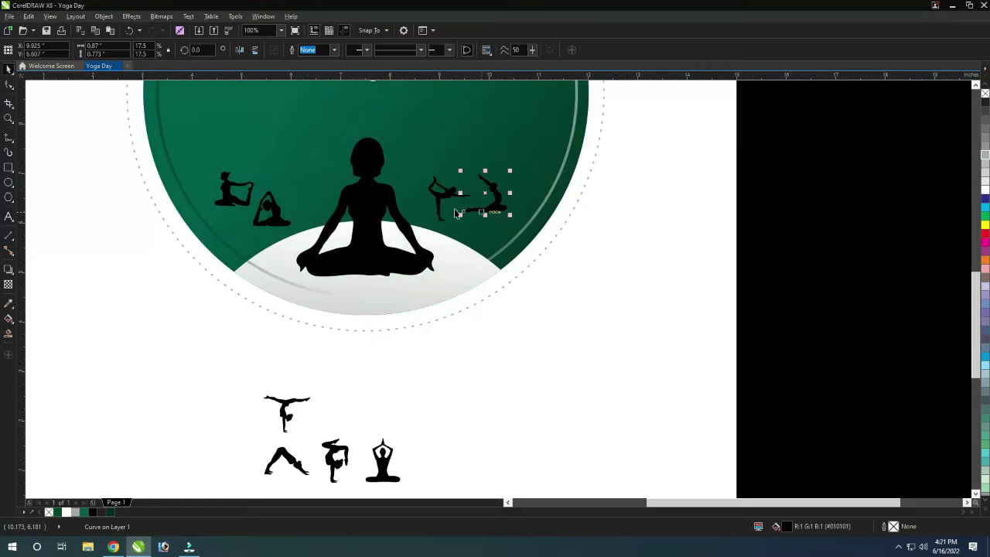
{"action": "left_click", "coordinate": [439, 197], "text": "shift"}
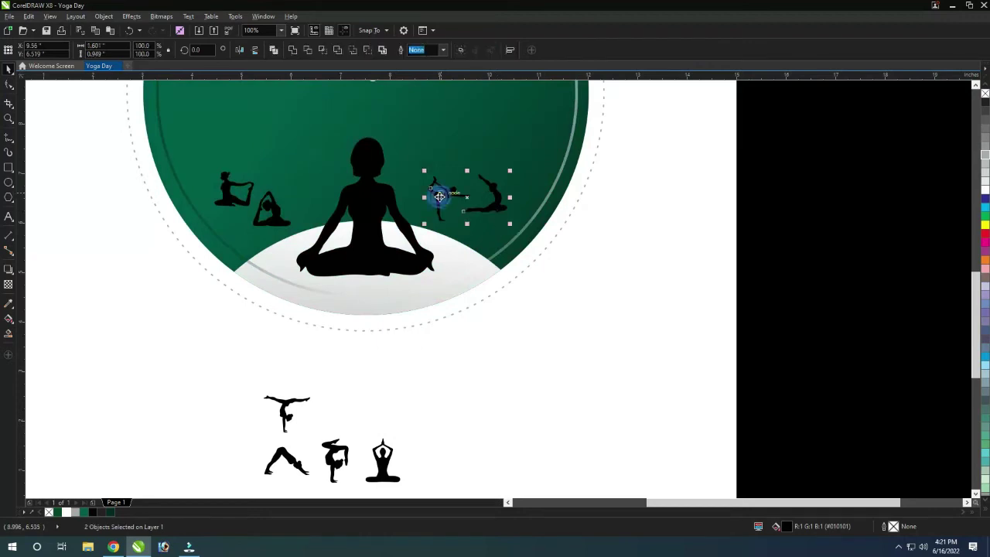
{"action": "left_click", "coordinate": [272, 225]}
{"action": "mouse_move", "coordinate": [379, 464]}
{"action": "left_mouse_down"}
{"action": "mouse_move", "coordinate": [443, 398]}
{"action": "mouse_move", "coordinate": [207, 139]}
{"action": "mouse_move", "coordinate": [200, 149]}
{"action": "left_mouse_up"}
{"action": "left_click_drag", "start_coordinate": [337, 471], "coordinate": [530, 157]}
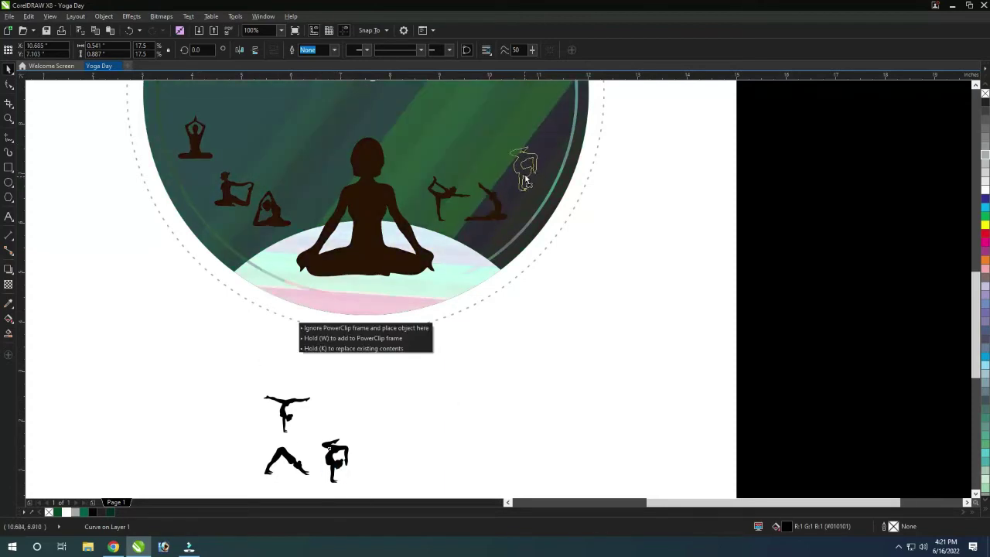
{"action": "mouse_move", "coordinate": [484, 215]}
{"action": "left_mouse_down"}
{"action": "mouse_move", "coordinate": [484, 199]}
{"action": "mouse_move", "coordinate": [449, 203]}
{"action": "left_mouse_up"}
{"action": "scroll", "coordinate": [431, 310], "scroll_direction": "down", "scroll_amount": 2}
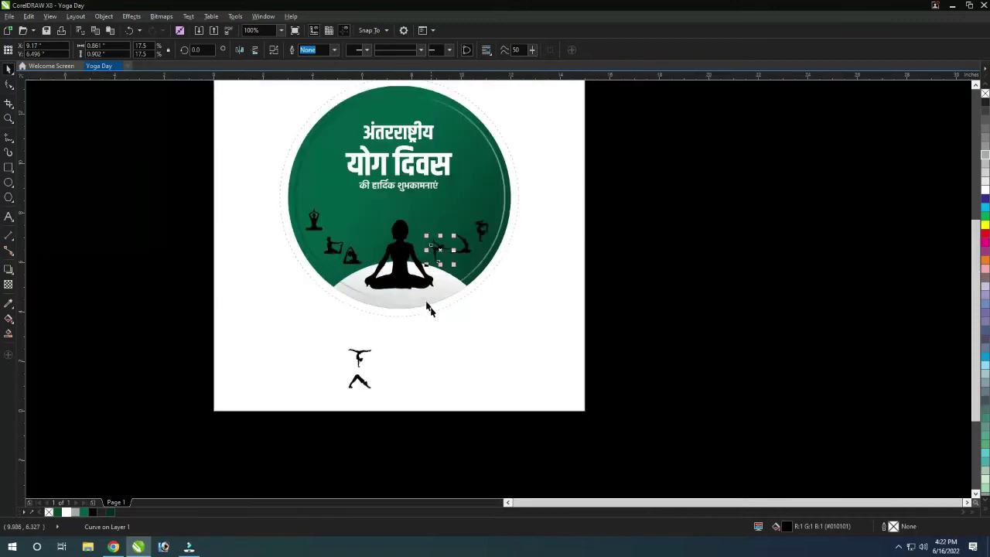
{"action": "scroll", "coordinate": [349, 243], "scroll_direction": "up", "scroll_amount": 3}
Raise the top-right figure toward the rim and shift the dancer figure down-right.
{"action": "left_click", "coordinate": [272, 330]}
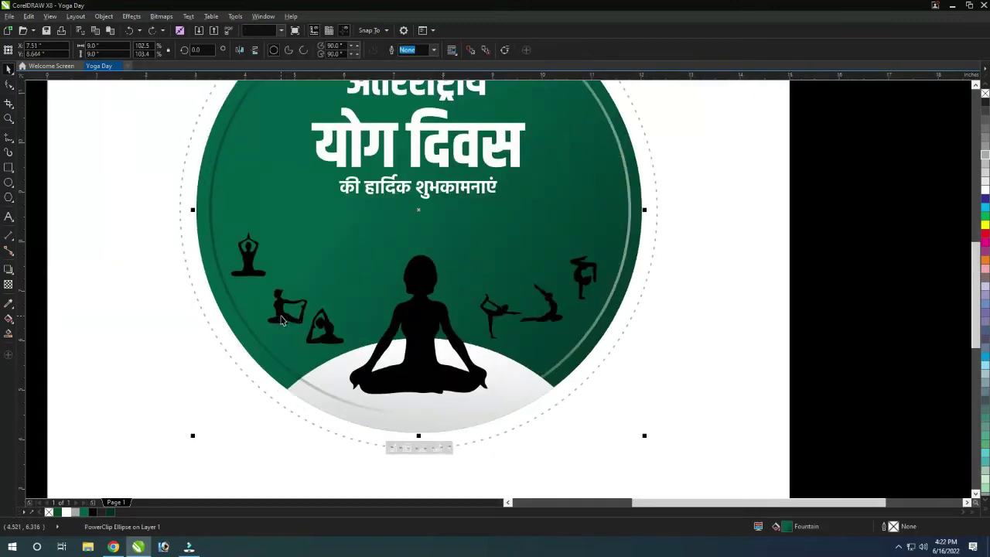
{"action": "left_click", "coordinate": [298, 319], "text": "ctrl"}
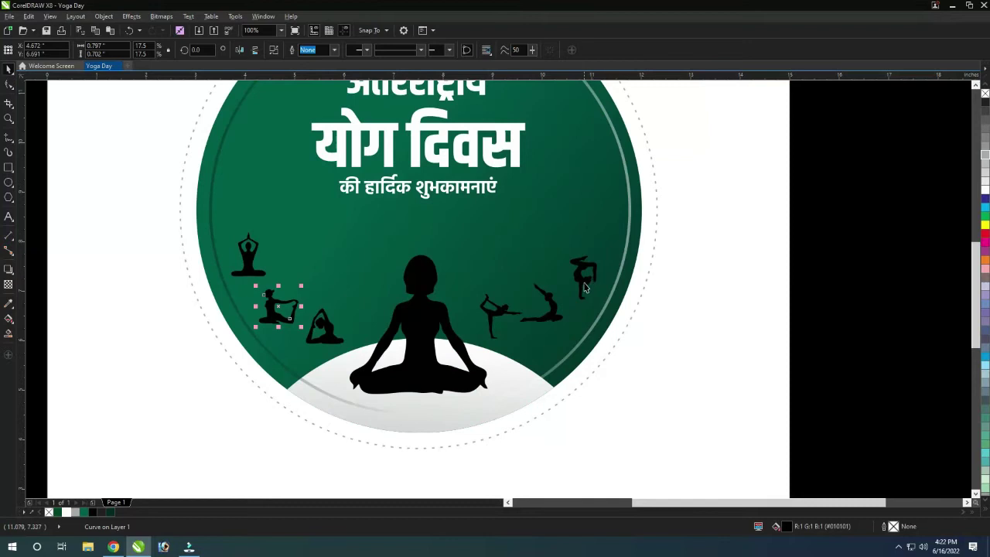
{"action": "left_click_drag", "start_coordinate": [585, 286], "coordinate": [594, 259]}
{"action": "left_click_drag", "start_coordinate": [503, 313], "coordinate": [530, 332]}
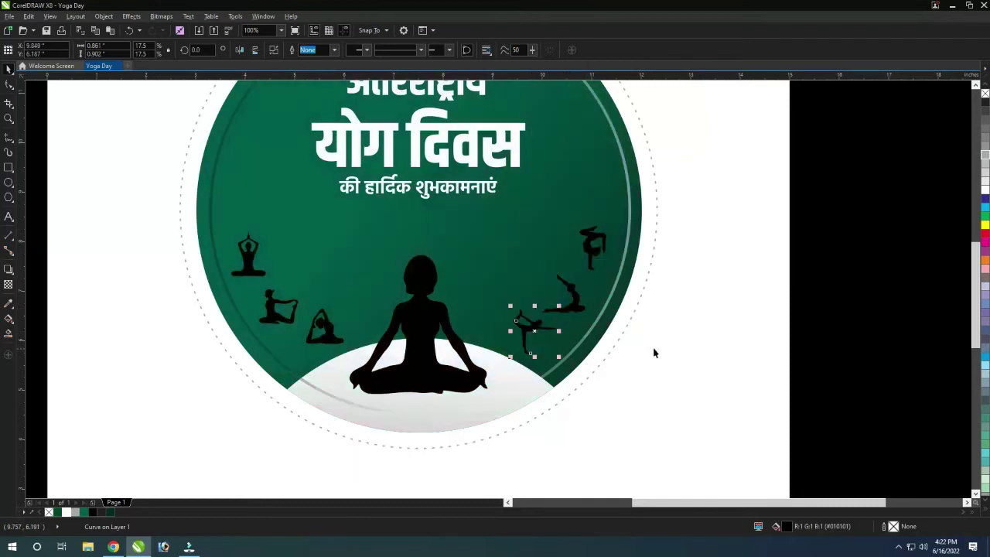
Zoom to the whole page and marquee-select the two leftover figures below the circle.
{"action": "key", "text": "F3"}
{"action": "left_click_drag", "start_coordinate": [172, 396], "coordinate": [448, 476]}
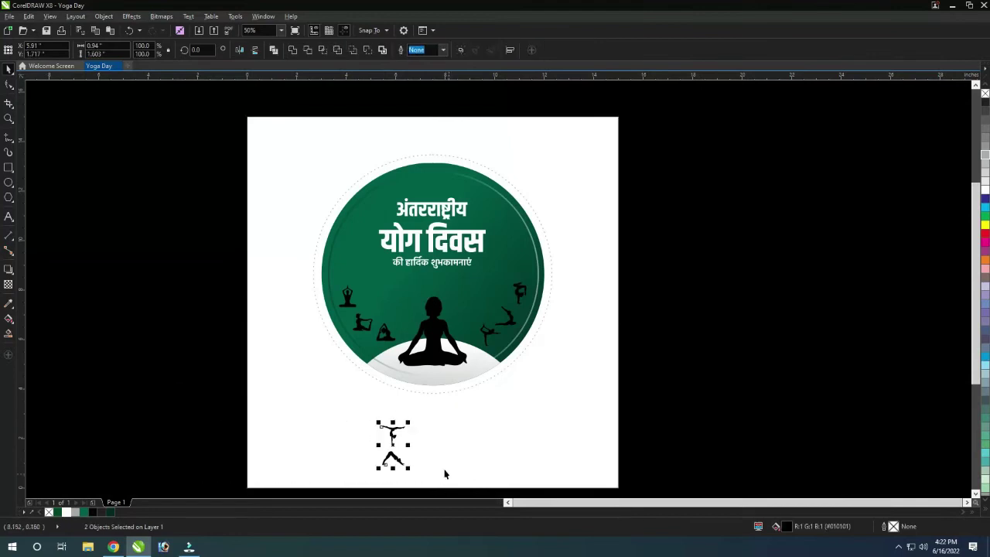
{"action": "scroll", "coordinate": [392, 468], "scroll_direction": "up", "scroll_amount": 2}
{"action": "scroll", "coordinate": [464, 435], "scroll_direction": "down", "scroll_amount": 2}
{"action": "left_click", "coordinate": [467, 434]}
Move the leftover figure up beside the circle and marquee-select all the small figures inside it.
{"action": "left_click", "coordinate": [424, 415]}
{"action": "left_click_drag", "start_coordinate": [423, 414], "coordinate": [511, 314]}
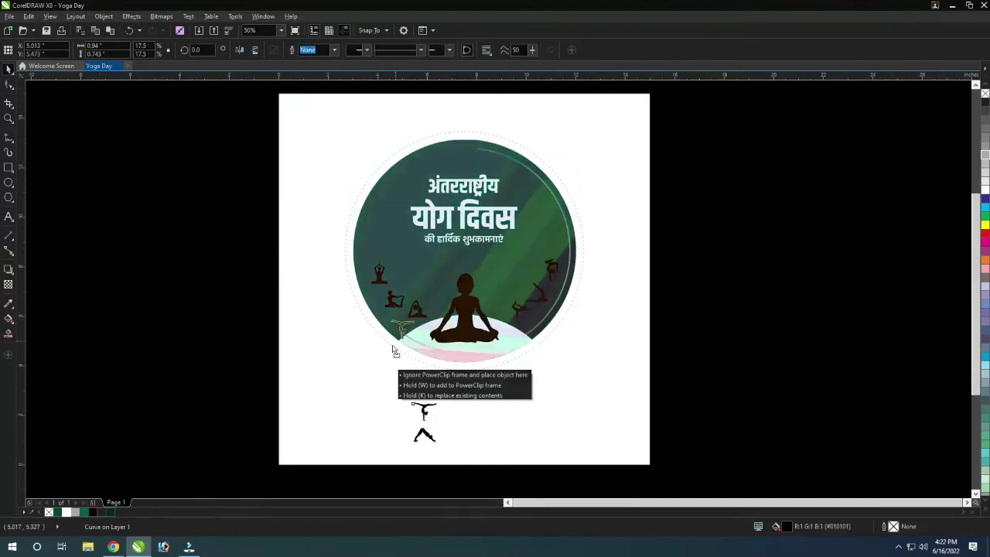
{"action": "left_click_drag", "start_coordinate": [392, 349], "coordinate": [392, 349]}
{"action": "scroll", "coordinate": [424, 445], "scroll_direction": "up", "scroll_amount": 2}
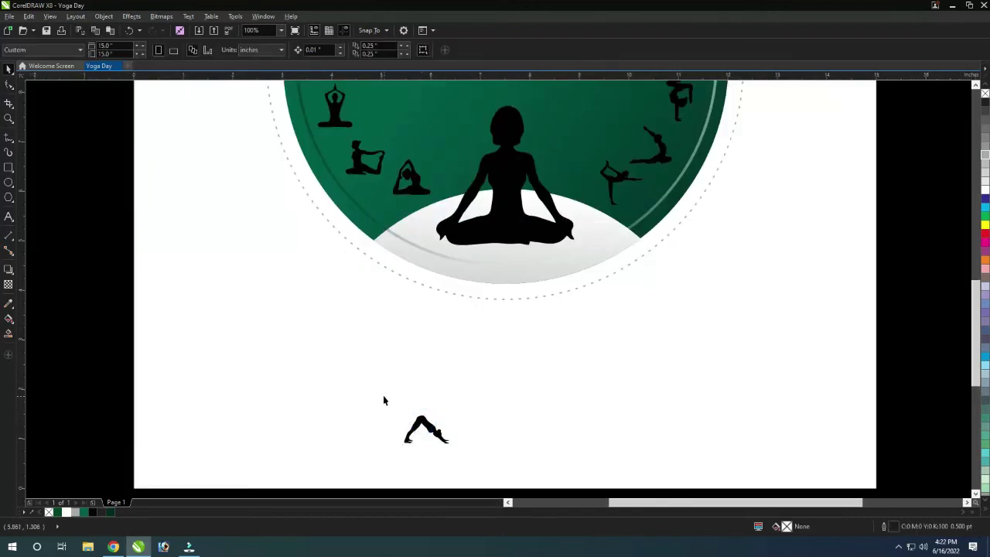
{"action": "scroll", "coordinate": [383, 395], "scroll_direction": "down", "scroll_amount": 2}
{"action": "left_click", "coordinate": [417, 428]}
{"action": "left_click_drag", "start_coordinate": [789, 347], "coordinate": [315, 268]}
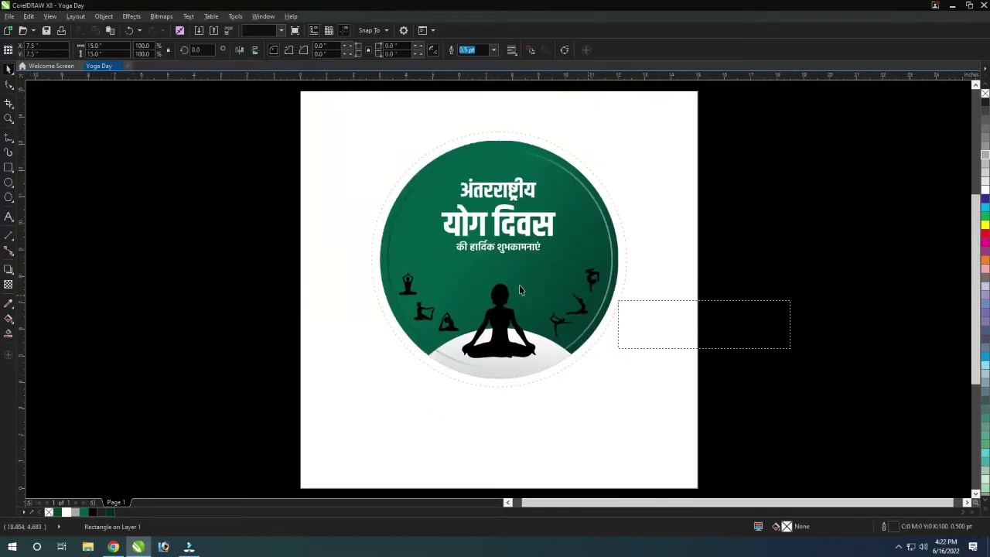
Make the small yoga figures white and bottom-align a pair of them.
{"action": "left_click", "coordinate": [66, 511]}
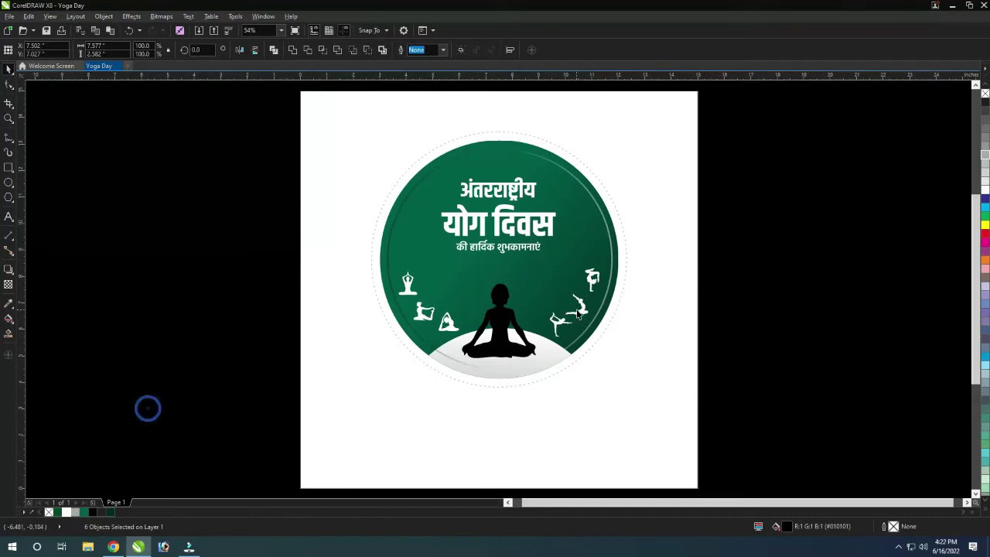
{"action": "scroll", "coordinate": [603, 302], "scroll_direction": "up", "scroll_amount": 2}
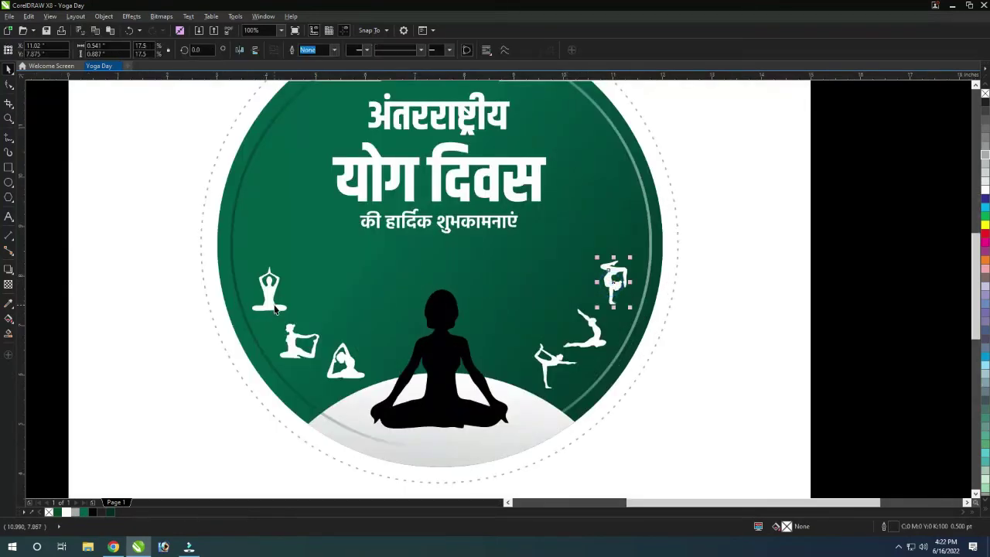
{"action": "key", "text": "Tab"}
{"action": "left_click", "coordinate": [290, 341], "text": "shift"}
{"action": "key", "text": "b"}
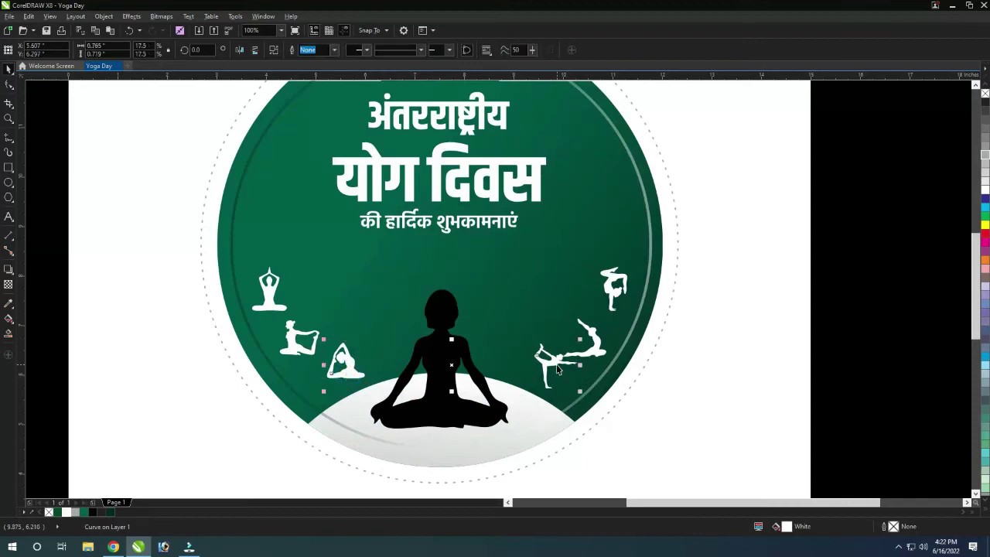
Nudge and raise the side figures so the arc around the meditating figure is symmetrical.
{"action": "left_click", "coordinate": [344, 364]}
{"action": "left_click", "coordinate": [580, 355], "text": "shift"}
{"action": "key", "text": "Up"}
{"action": "key", "text": "Up"}
{"action": "left_click", "coordinate": [590, 356]}
{"action": "left_click_drag", "start_coordinate": [590, 356], "coordinate": [590, 332]}
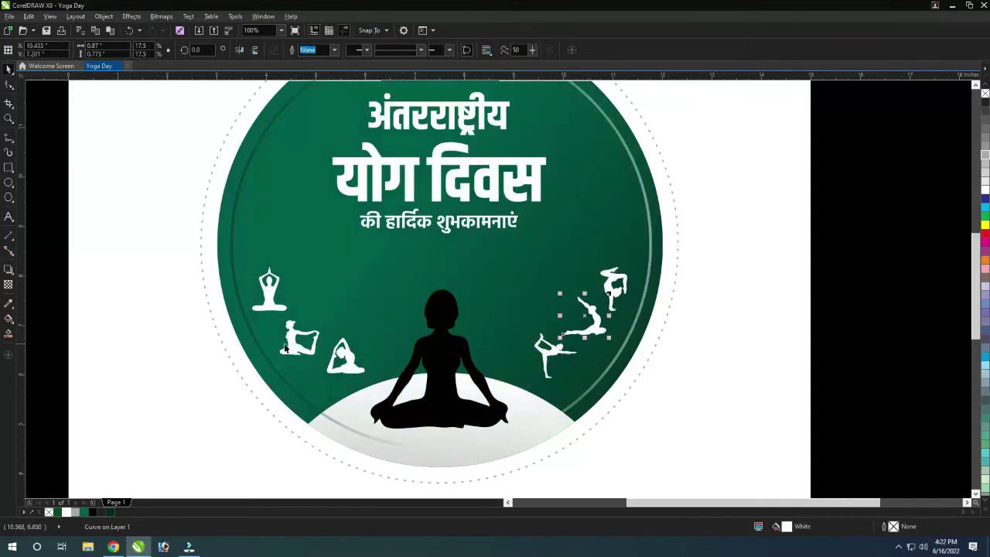
{"action": "left_click_drag", "start_coordinate": [277, 336], "coordinate": [277, 289]}
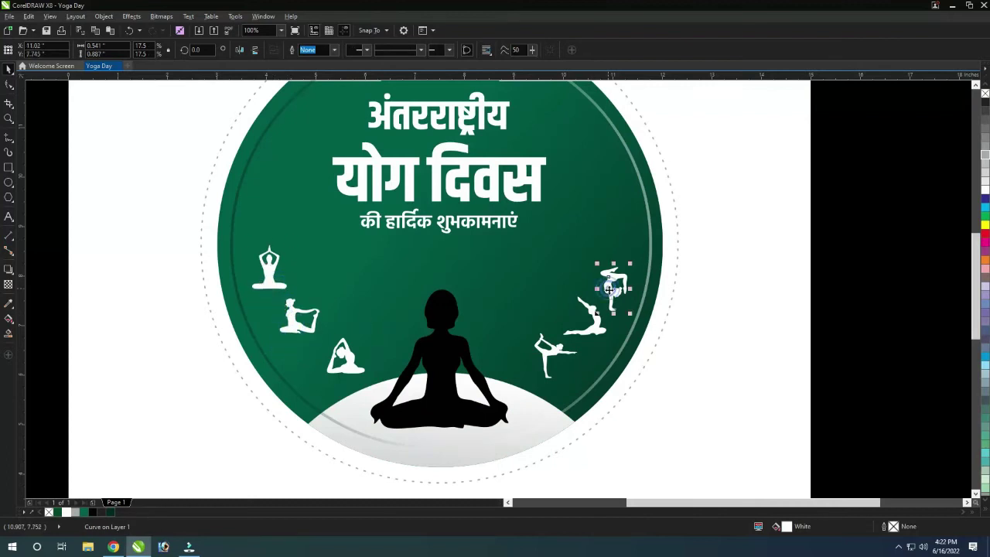
{"action": "left_click_drag", "start_coordinate": [609, 289], "coordinate": [609, 271]}
{"action": "left_click", "coordinate": [692, 320]}
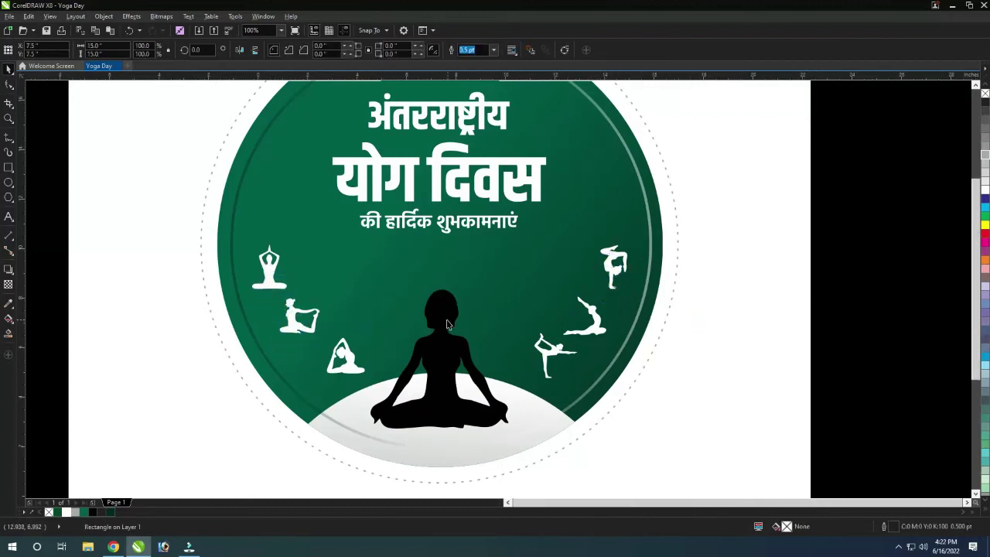
{"action": "scroll", "coordinate": [707, 324], "scroll_direction": "down", "scroll_amount": 1}
{"action": "left_click", "coordinate": [709, 298]}
{"action": "left_click", "coordinate": [510, 223]}
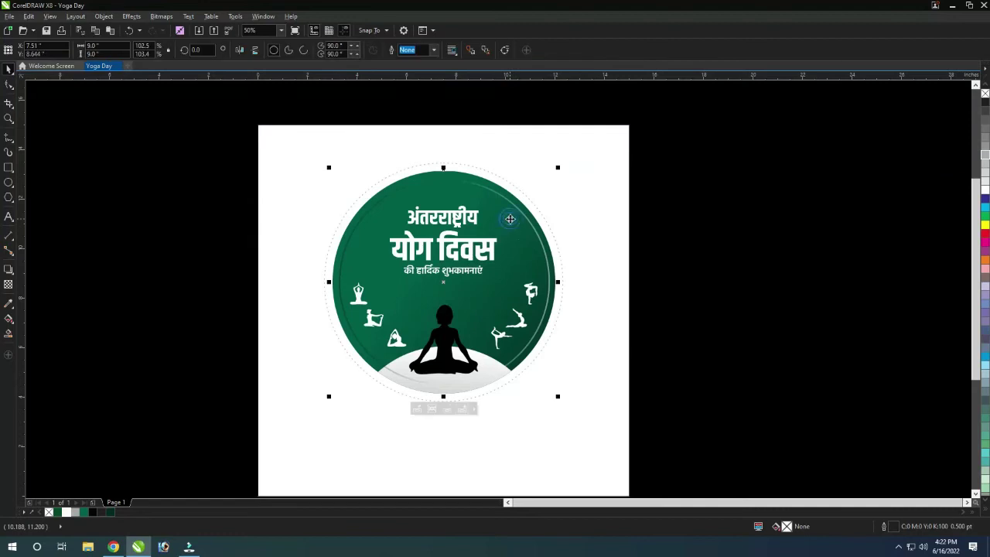
Scale a copy of the dotted outer ring inward to form a smaller ring inside the green circle.
{"action": "scroll", "coordinate": [502, 189], "scroll_direction": "up", "scroll_amount": 1}
{"action": "left_click", "coordinate": [480, 308], "text": "ctrl"}
{"action": "left_click", "coordinate": [596, 290]}
{"action": "left_click", "coordinate": [572, 229], "text": "ctrl"}
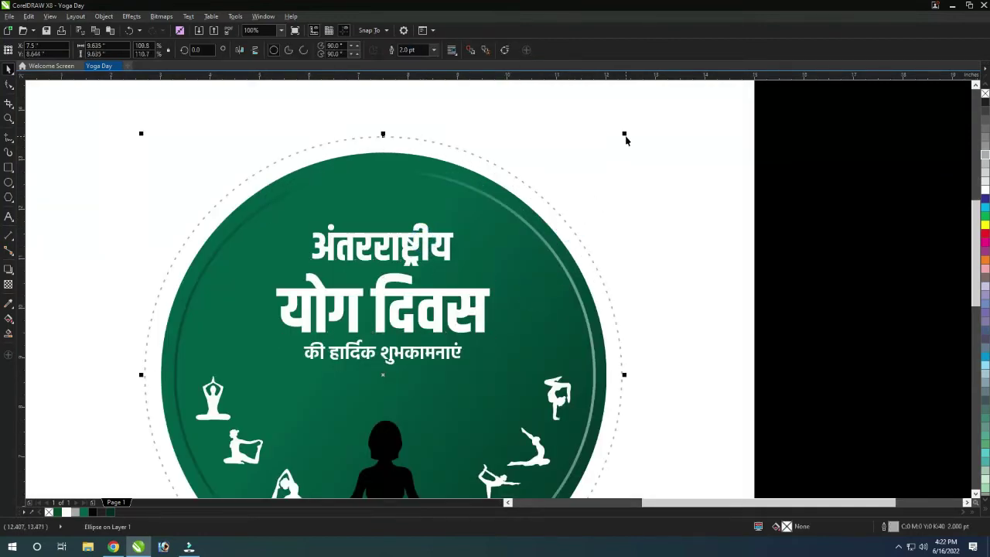
{"action": "left_click", "coordinate": [537, 193]}
{"action": "left_click_drag", "start_coordinate": [623, 133], "coordinate": [588, 182]}
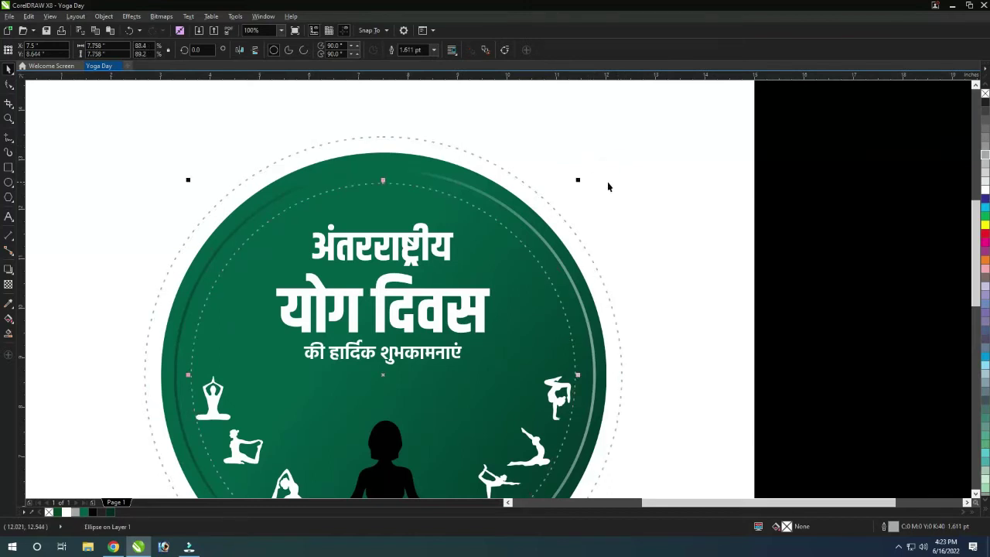
{"action": "left_click_drag", "start_coordinate": [580, 180], "coordinate": [601, 175]}
Fit the whole page in view and reposition the two lines of Hindi greeting text.
{"action": "scroll", "coordinate": [532, 207], "scroll_direction": "down", "scroll_amount": 2}
{"action": "scroll", "coordinate": [527, 354], "scroll_direction": "up", "scroll_amount": 2}
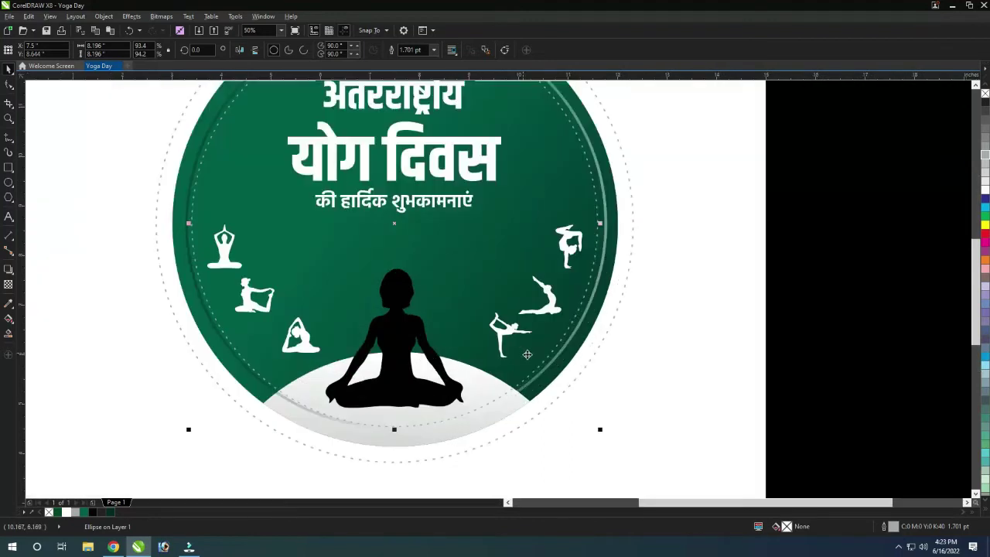
{"action": "left_click", "coordinate": [654, 363]}
{"action": "key", "text": "shift+F4"}
{"action": "left_click", "coordinate": [771, 312]}
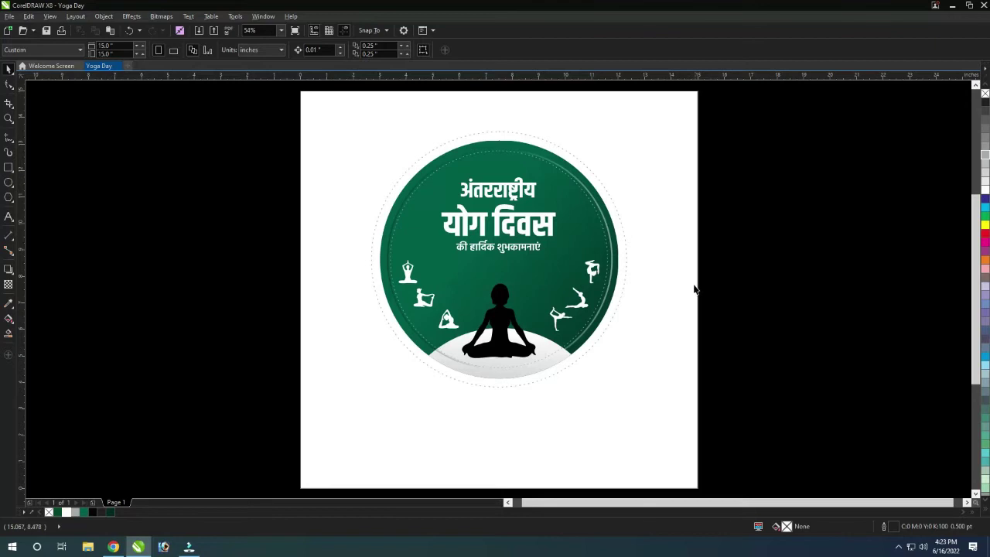
{"action": "left_click_drag", "start_coordinate": [702, 168], "coordinate": [433, 271]}
{"action": "mouse_move", "coordinate": [562, 263]}
{"action": "left_mouse_down"}
{"action": "mouse_move", "coordinate": [580, 275]}
{"action": "mouse_move", "coordinate": [589, 248]}
{"action": "left_mouse_up"}
{"action": "left_click", "coordinate": [756, 285]}
{"action": "scroll", "coordinate": [513, 240], "scroll_direction": "up", "scroll_amount": 2}
{"action": "left_click", "coordinate": [512, 242]}
Select the Hindi text, the background, then all the yoga figures together.
{"action": "left_click_drag", "start_coordinate": [66, 105], "coordinate": [605, 316]}
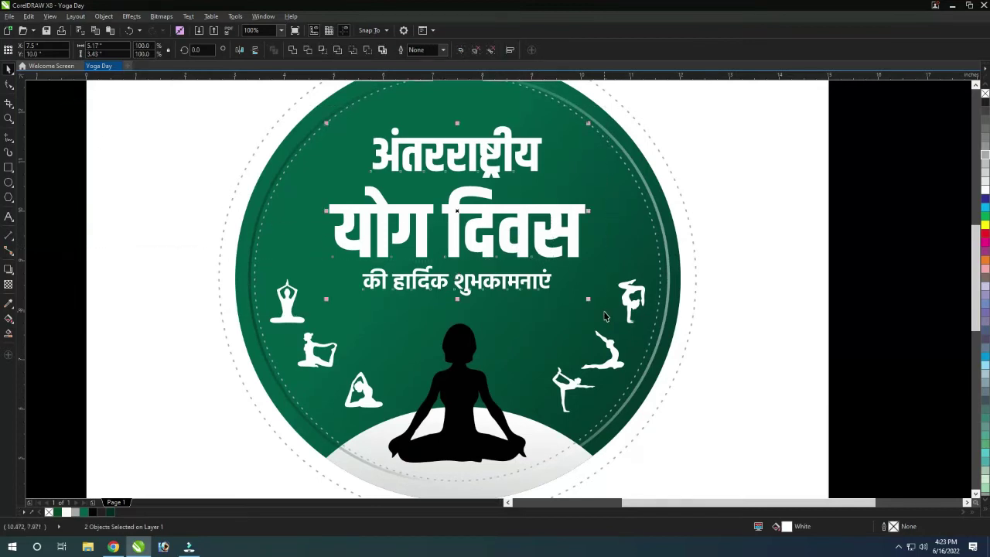
{"action": "left_click", "coordinate": [452, 387]}
{"action": "scroll", "coordinate": [452, 387], "scroll_direction": "down", "scroll_amount": 2}
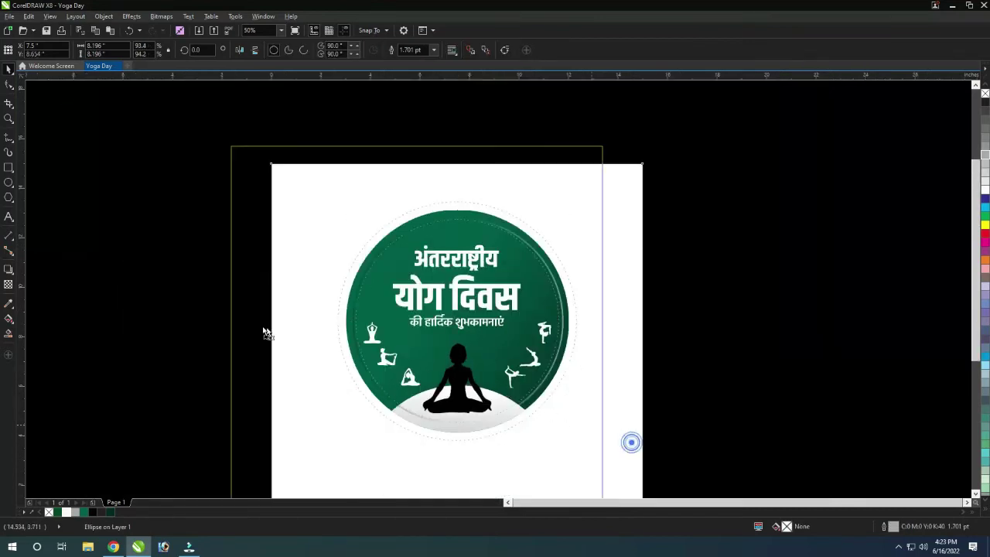
{"action": "left_click_drag", "start_coordinate": [703, 456], "coordinate": [294, 311]}
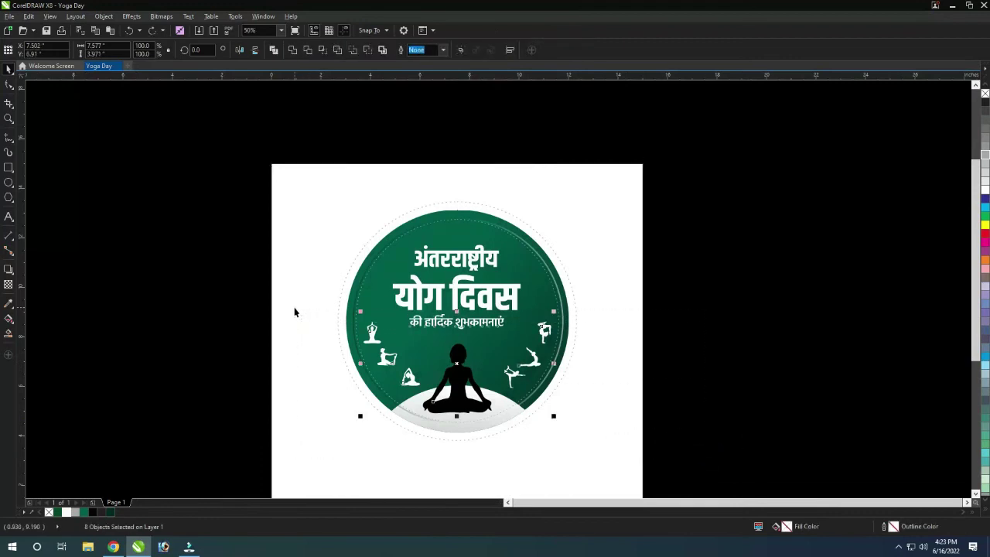
{"action": "scroll", "coordinate": [451, 375], "scroll_direction": "up", "scroll_amount": 2}
Nudge the meditating silhouette left to centre it, trying white but keeping it black.
{"action": "left_click", "coordinate": [456, 394]}
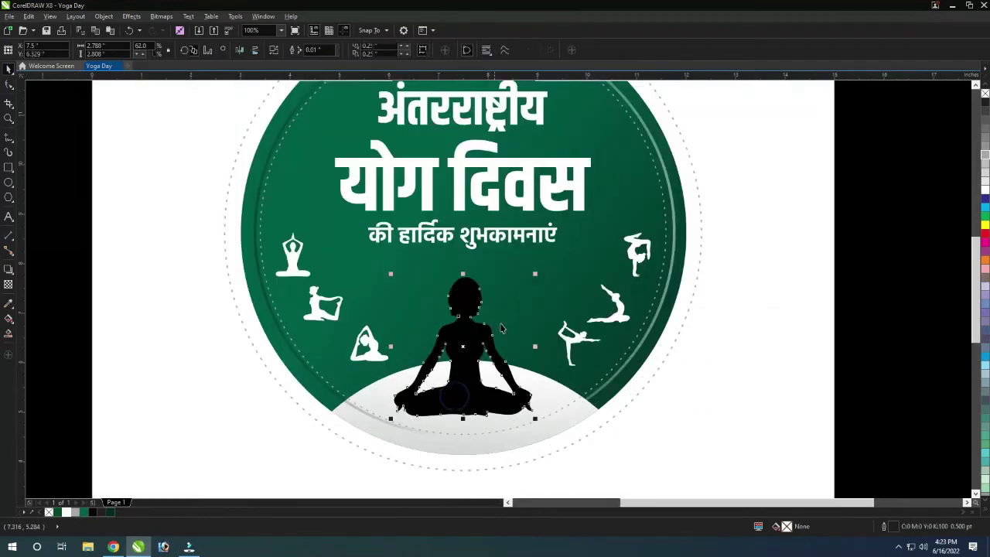
{"action": "key", "text": "Left"}
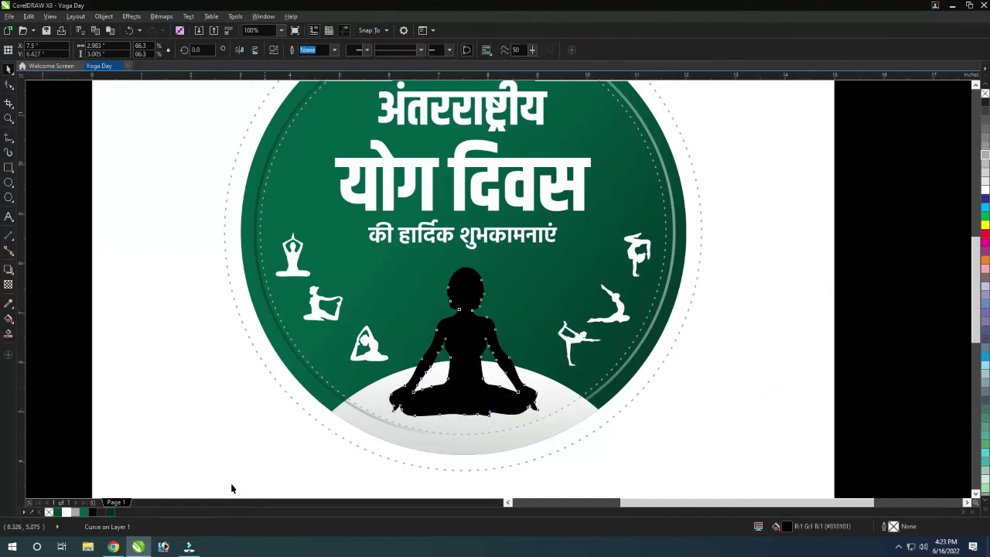
{"action": "left_click", "coordinate": [67, 512]}
{"action": "key", "text": "ctrl+z"}
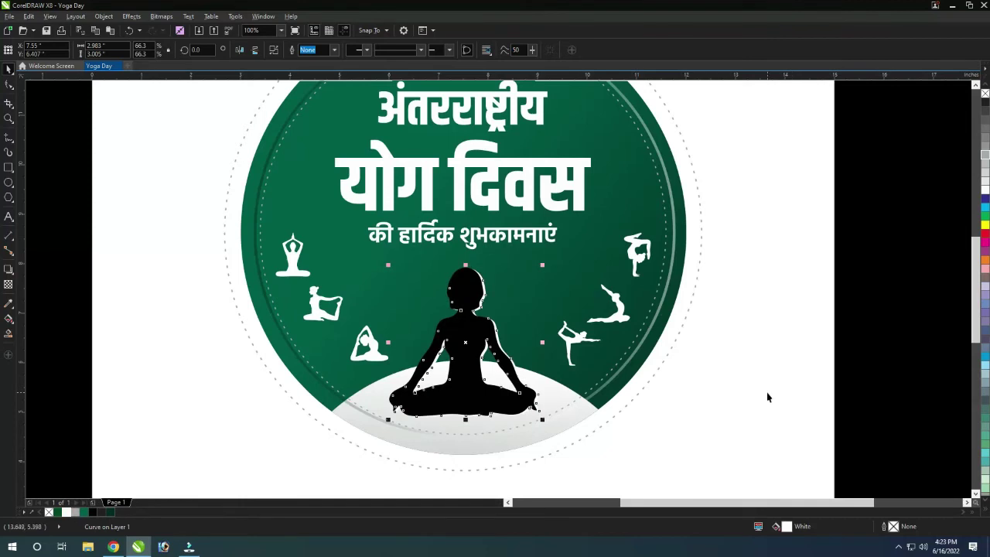
{"action": "key", "text": "ctrl+shift+z"}
{"action": "key", "text": "ctrl+z"}
{"action": "left_click", "coordinate": [776, 332]}
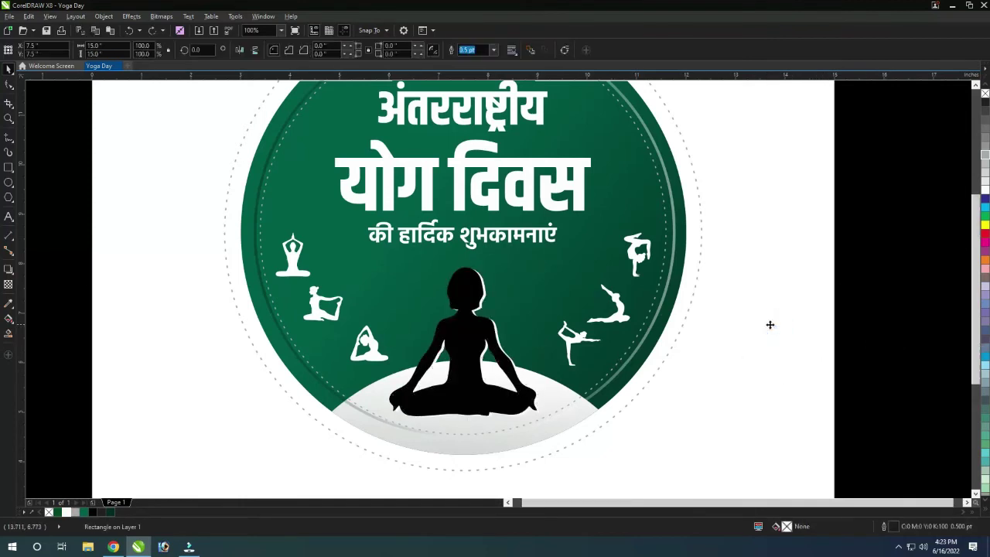
{"action": "key", "text": "shift+F4"}
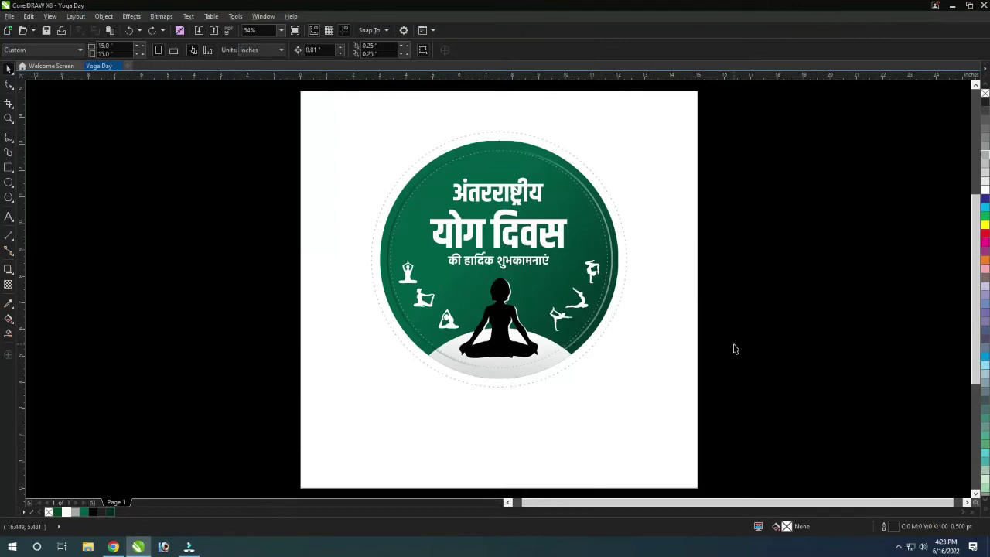
Search Google Images for 'yoga nature bacground'.
{"action": "left_click", "coordinate": [114, 546]}
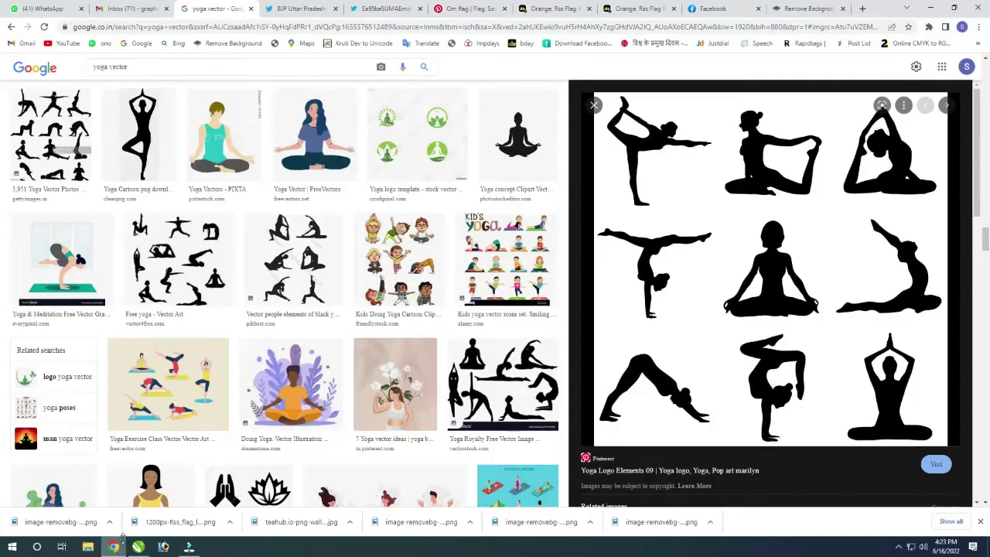
{"action": "left_click", "coordinate": [168, 68]}
{"action": "type", "text": "yog"}
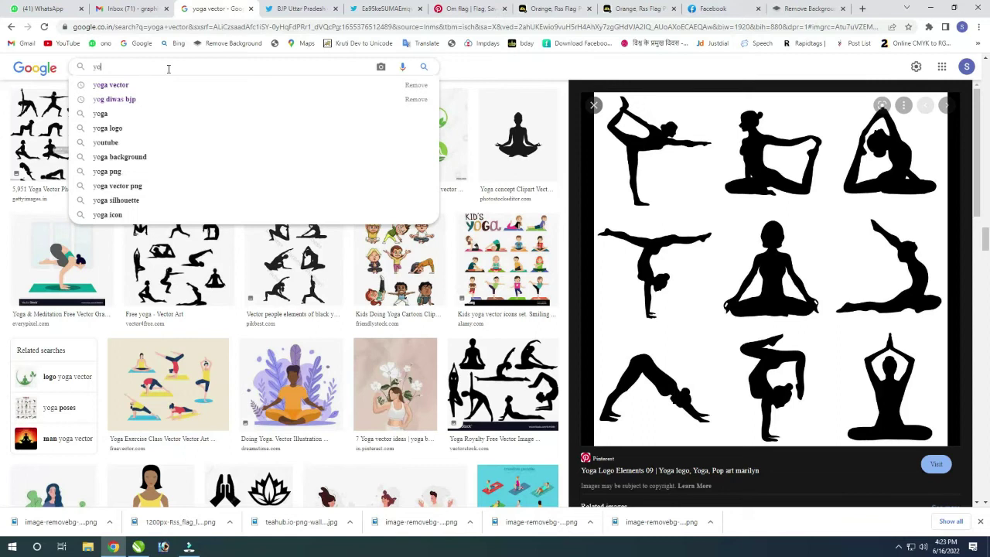
{"action": "type", "text": "a nature ba"}
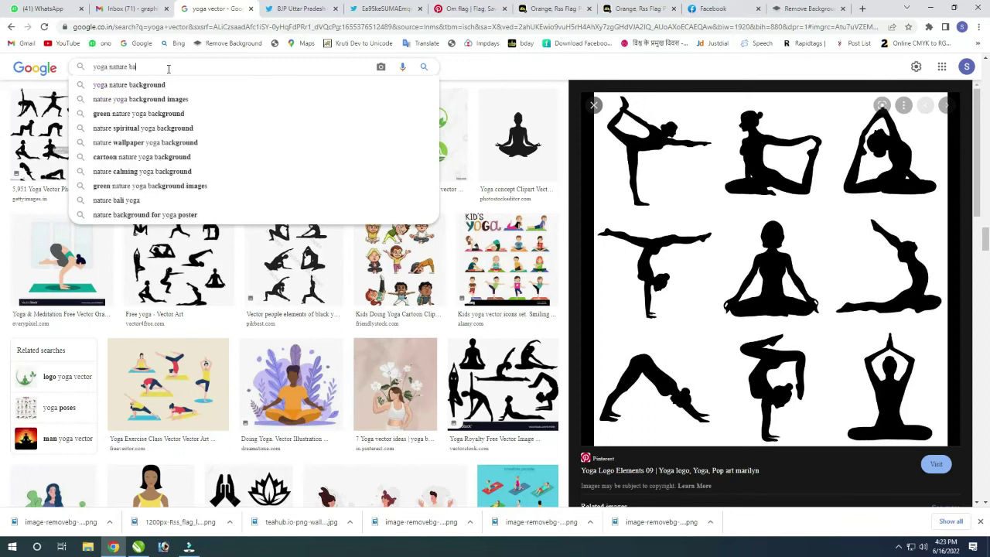
{"action": "type", "text": "cground"}
{"action": "key", "text": "Return"}
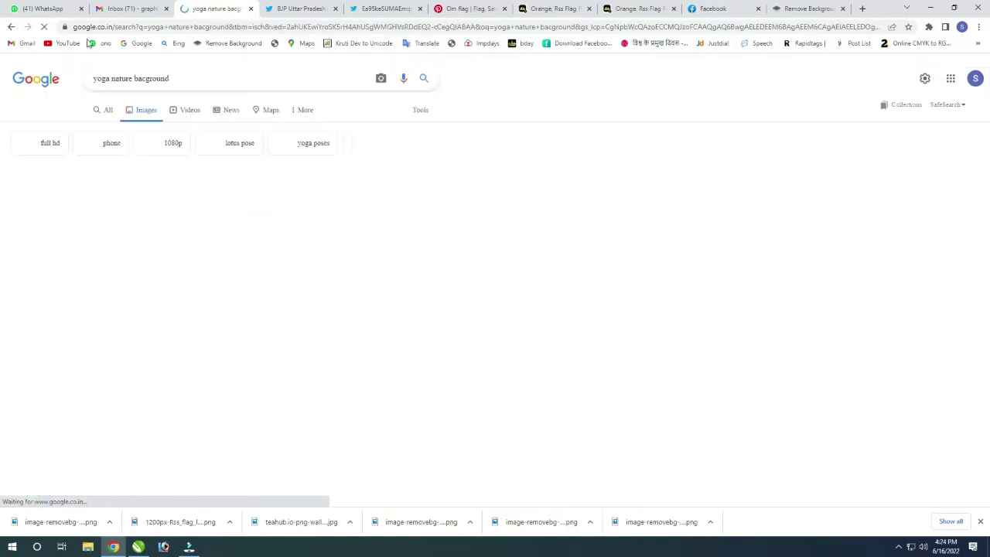
Copy the photo of a woman doing yoga before misty mountains.
{"action": "scroll", "coordinate": [271, 195], "scroll_direction": "down", "scroll_amount": 2}
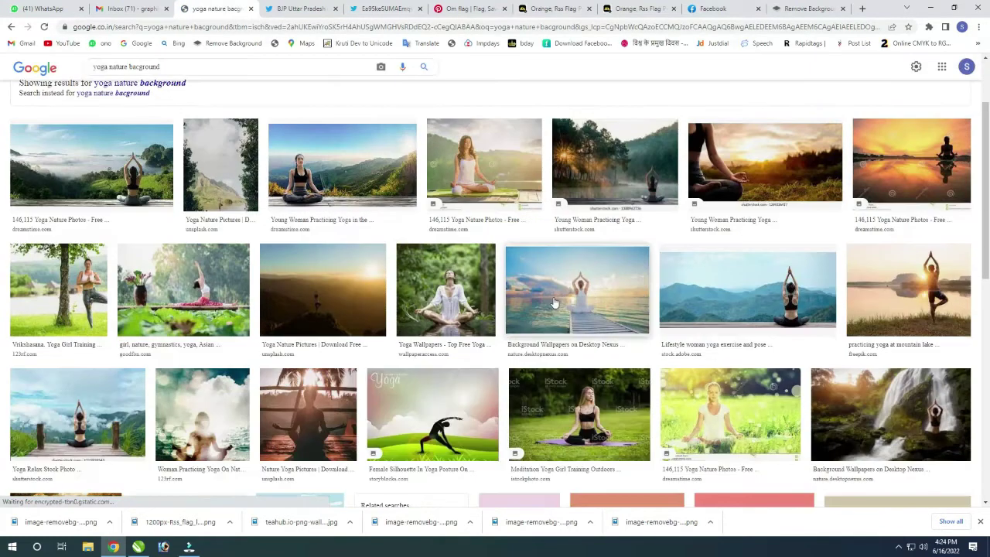
{"action": "left_click", "coordinate": [685, 297]}
{"action": "right_click", "coordinate": [594, 222]}
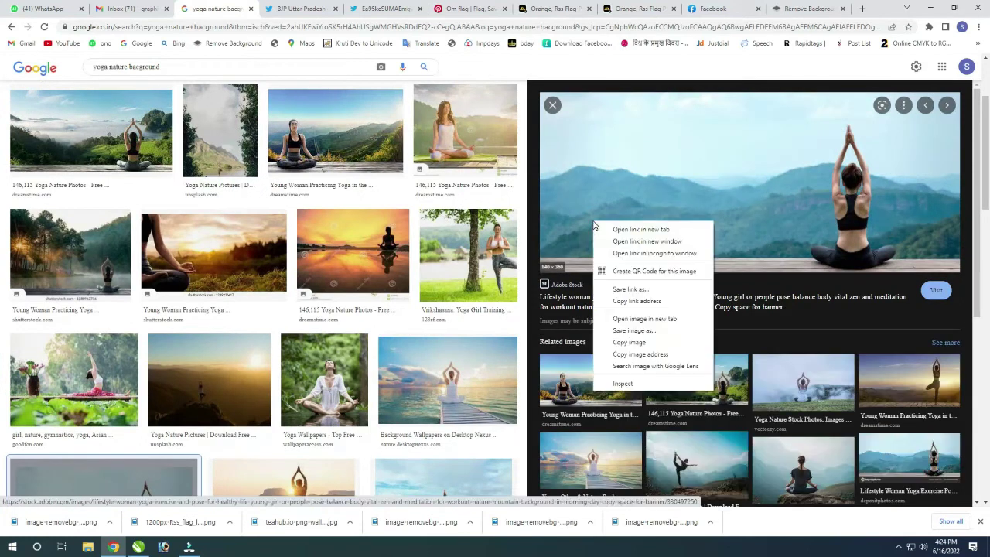
{"action": "left_click", "coordinate": [630, 341]}
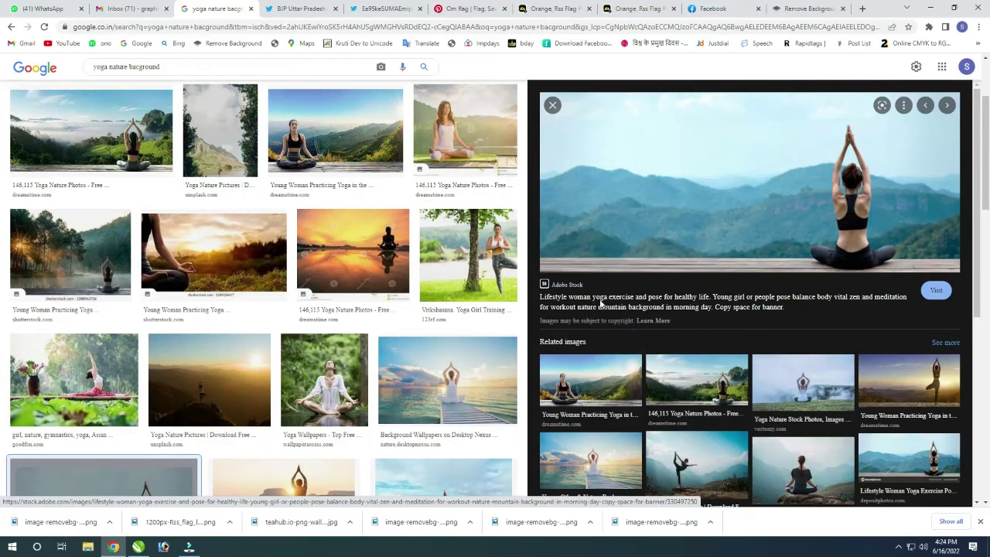
{"action": "scroll", "coordinate": [630, 345], "scroll_direction": "down", "scroll_amount": 2}
{"action": "left_click", "coordinate": [115, 547]}
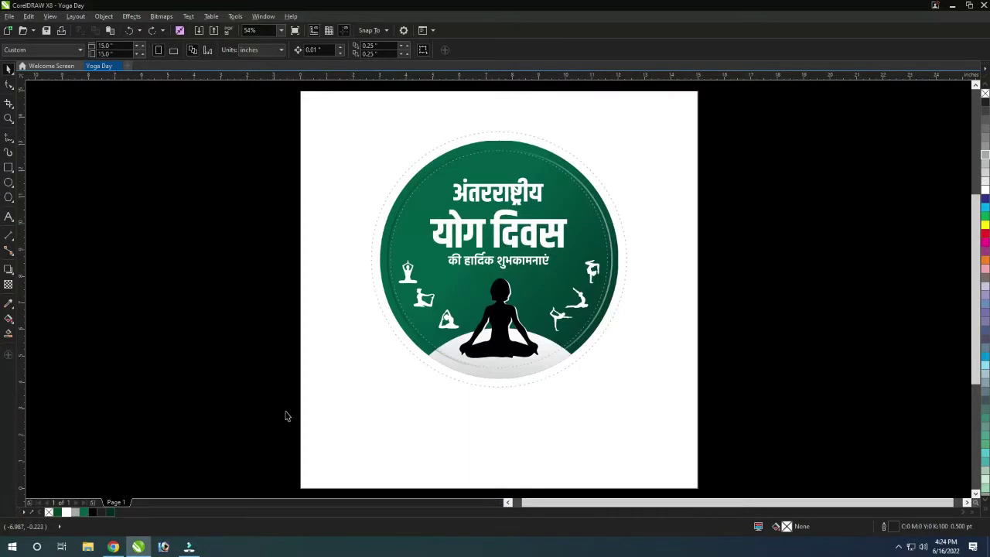
{"action": "key", "text": "ctrl+v"}
{"action": "right_click", "coordinate": [451, 306]}
{"action": "key", "text": "Escape"}
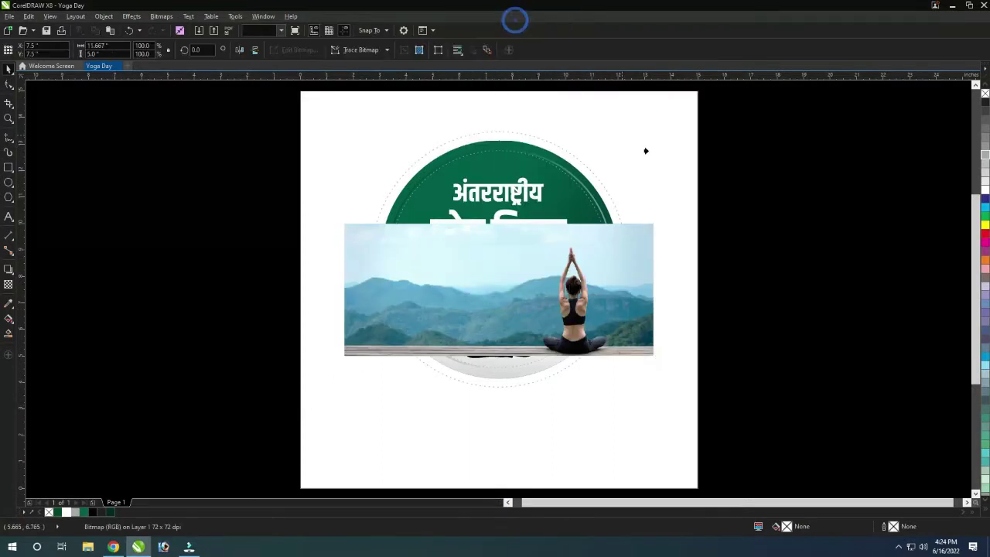
{"action": "scroll", "coordinate": [645, 150], "scroll_direction": "down", "scroll_amount": 3}
{"action": "key", "text": "ctrl+Page_Down"}
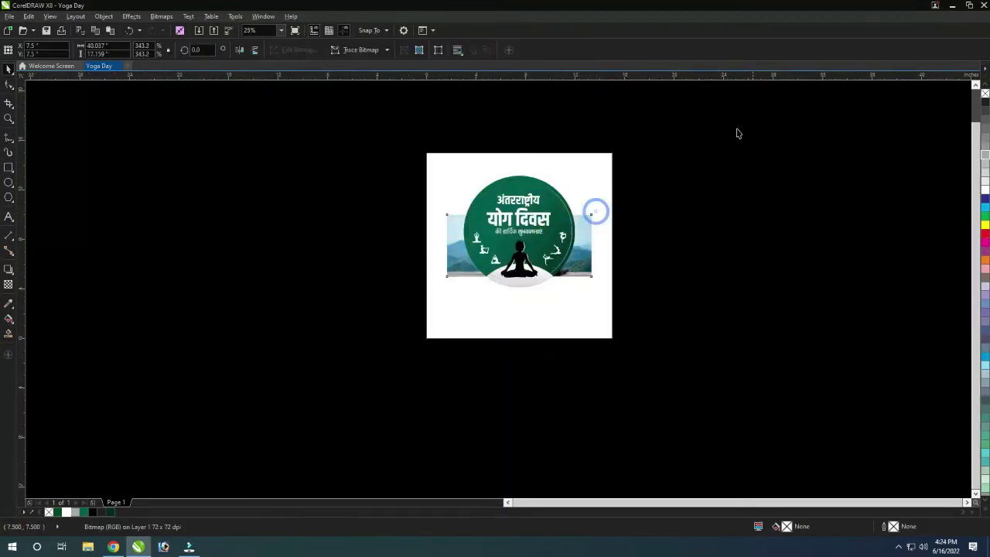
{"action": "key", "text": "ctrl+z"}
{"action": "mouse_move", "coordinate": [595, 289]}
{"action": "left_mouse_down"}
{"action": "mouse_move", "coordinate": [559, 177]}
{"action": "mouse_move", "coordinate": [566, 157]}
{"action": "left_mouse_up"}
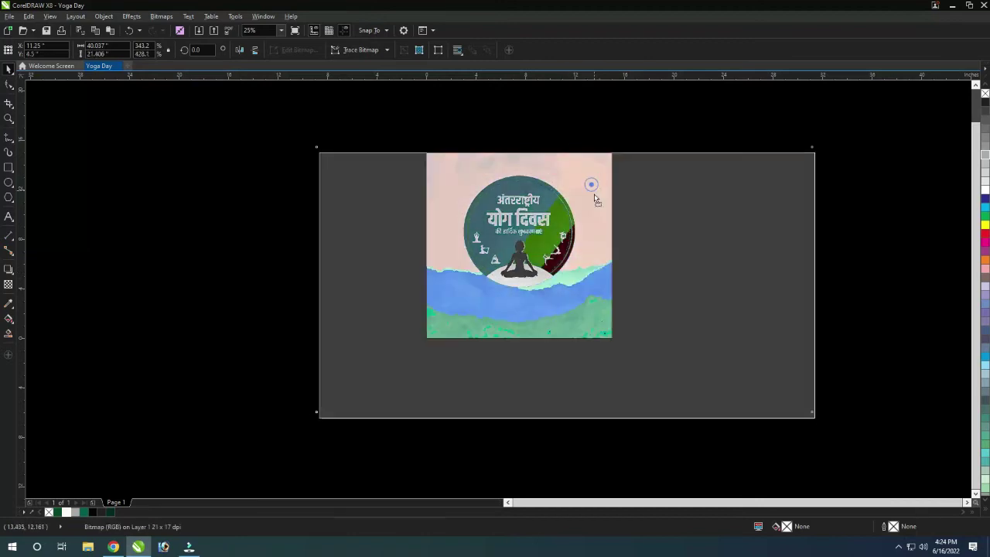
{"action": "key", "text": "Delete"}
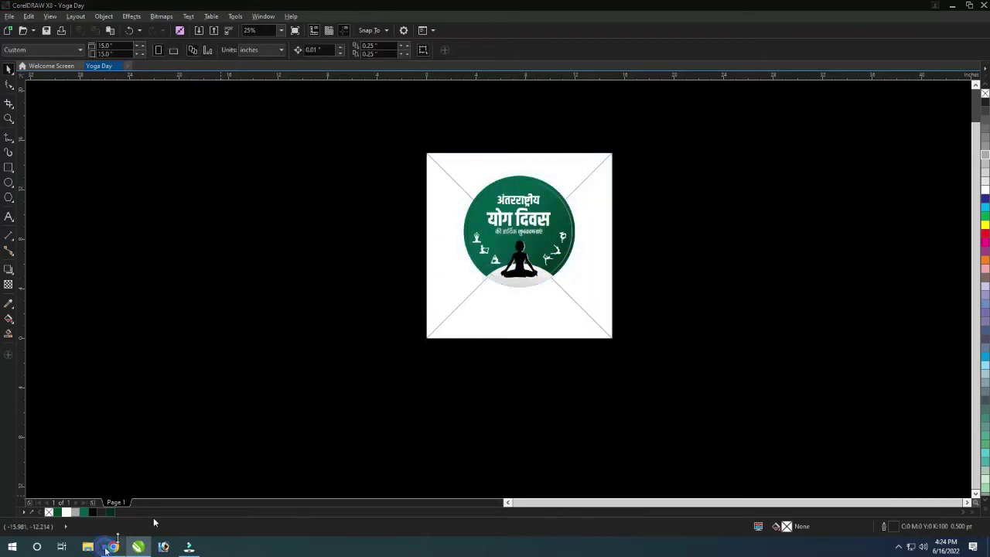
{"action": "left_click", "coordinate": [113, 547]}
Scroll far down the results and preview the Unsplash nature yoga photo.
{"action": "scroll", "coordinate": [339, 306], "scroll_direction": "down", "scroll_amount": 2}
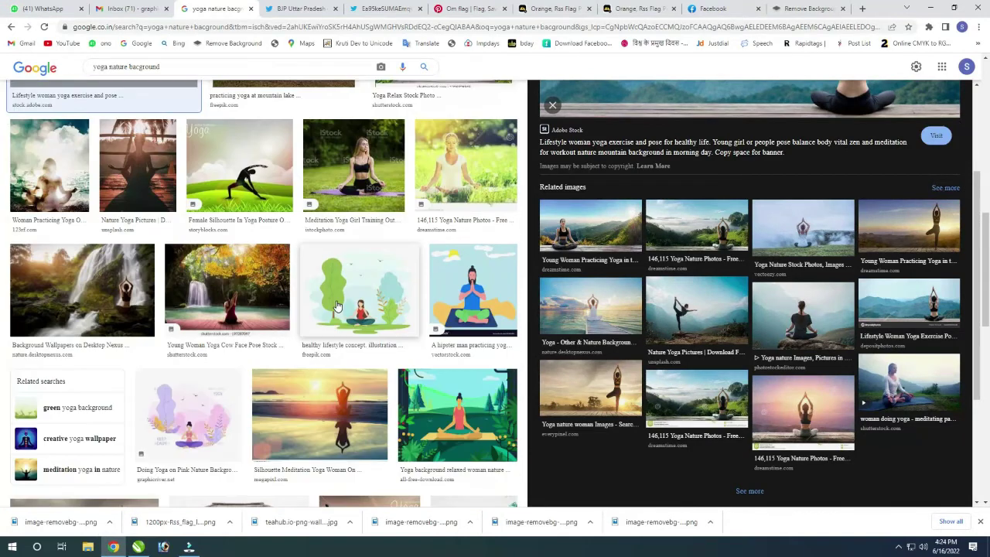
{"action": "scroll", "coordinate": [338, 309], "scroll_direction": "down", "scroll_amount": 3}
{"action": "scroll", "coordinate": [338, 313], "scroll_direction": "down", "scroll_amount": 2}
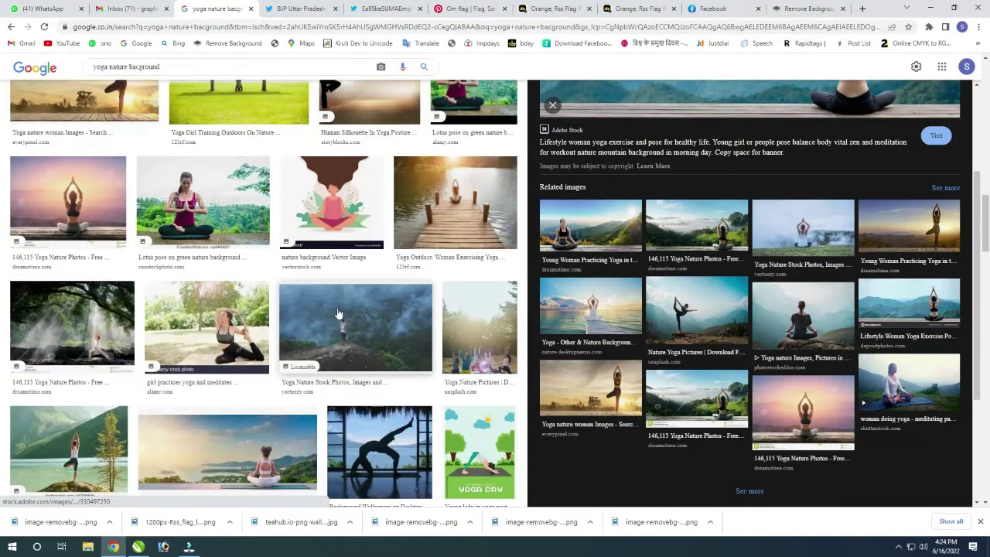
{"action": "scroll", "coordinate": [338, 314], "scroll_direction": "down", "scroll_amount": 2}
{"action": "scroll", "coordinate": [339, 317], "scroll_direction": "down", "scroll_amount": 3}
{"action": "scroll", "coordinate": [339, 317], "scroll_direction": "down", "scroll_amount": 1}
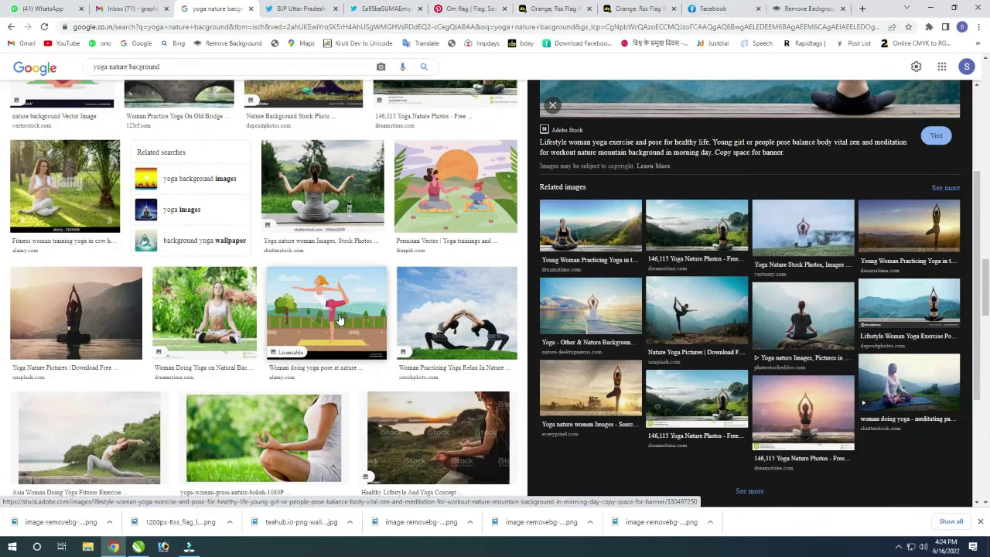
{"action": "scroll", "coordinate": [338, 317], "scroll_direction": "down", "scroll_amount": 1}
{"action": "scroll", "coordinate": [338, 317], "scroll_direction": "down", "scroll_amount": 3}
{"action": "scroll", "coordinate": [339, 317], "scroll_direction": "down", "scroll_amount": 3}
{"action": "scroll", "coordinate": [338, 317], "scroll_direction": "down", "scroll_amount": 1}
{"action": "scroll", "coordinate": [339, 317], "scroll_direction": "down", "scroll_amount": 1}
{"action": "scroll", "coordinate": [339, 317], "scroll_direction": "down", "scroll_amount": 1}
{"action": "scroll", "coordinate": [247, 317], "scroll_direction": "down", "scroll_amount": 1}
{"action": "scroll", "coordinate": [248, 317], "scroll_direction": "down", "scroll_amount": 3}
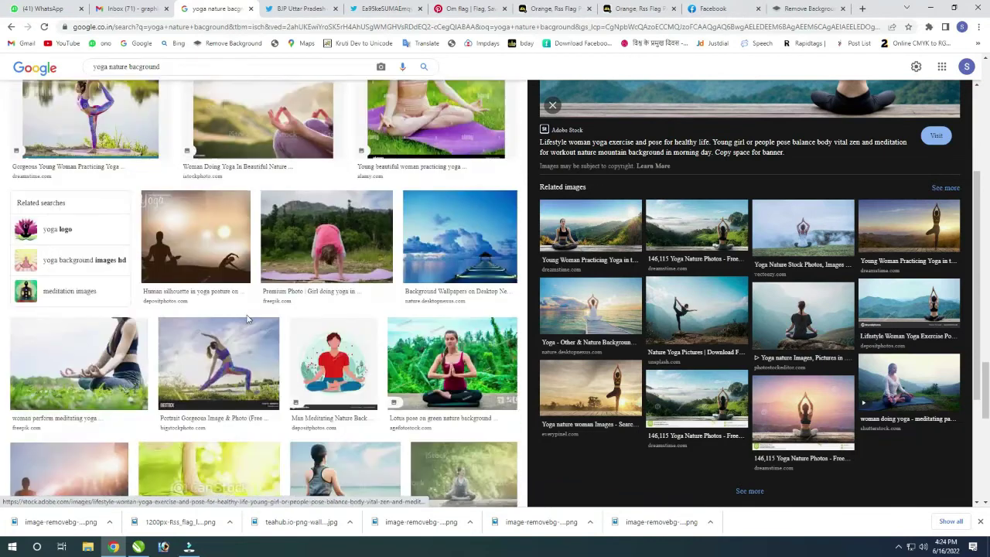
{"action": "scroll", "coordinate": [248, 317], "scroll_direction": "down", "scroll_amount": 3}
{"action": "scroll", "coordinate": [248, 319], "scroll_direction": "down", "scroll_amount": 1}
{"action": "scroll", "coordinate": [248, 319], "scroll_direction": "down", "scroll_amount": 1}
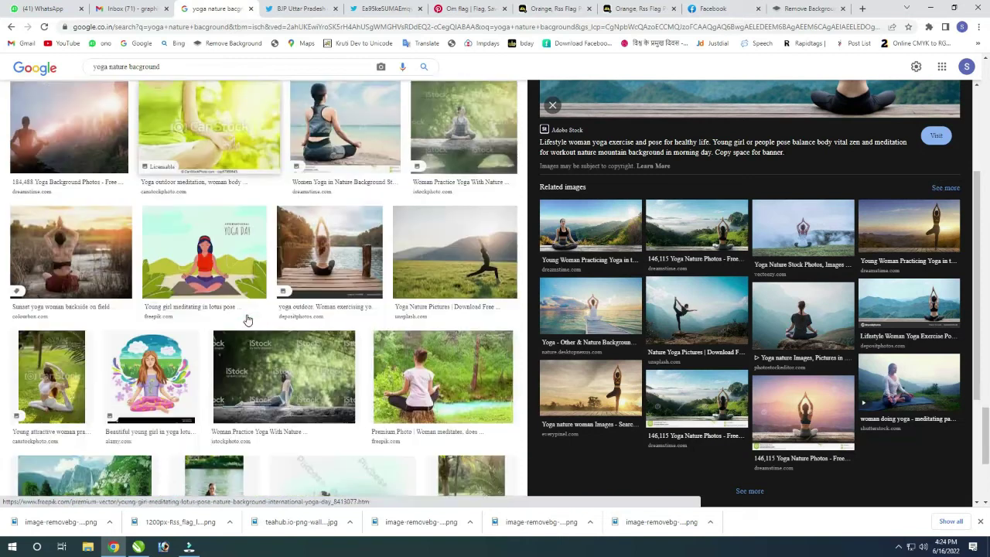
{"action": "scroll", "coordinate": [248, 320], "scroll_direction": "down", "scroll_amount": 4}
{"action": "left_click", "coordinate": [682, 326]}
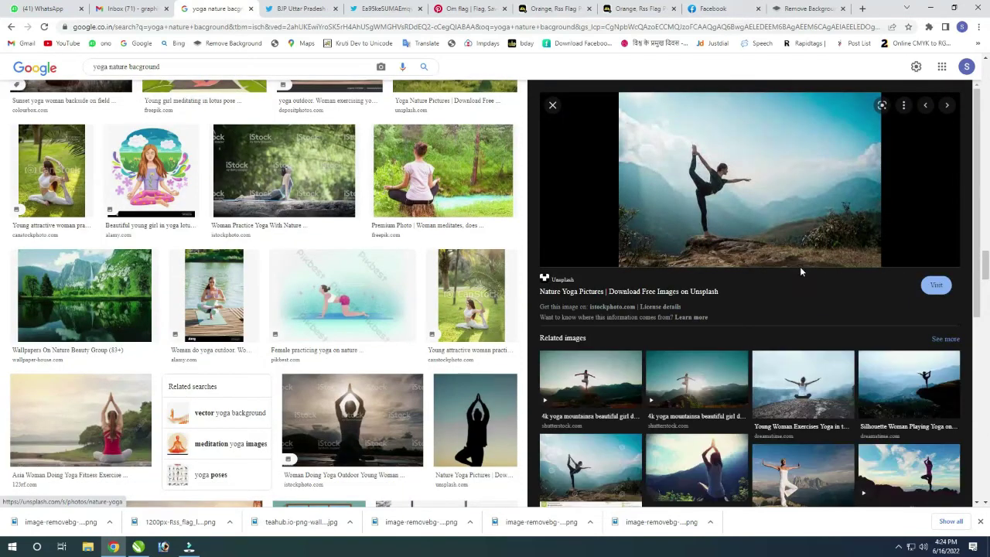
Preview the lakeside yoga and seaside meditation photos, then close the preview.
{"action": "scroll", "coordinate": [800, 267], "scroll_direction": "down", "scroll_amount": 1}
{"action": "scroll", "coordinate": [719, 232], "scroll_direction": "down", "scroll_amount": 2}
{"action": "scroll", "coordinate": [643, 199], "scroll_direction": "down", "scroll_amount": 1}
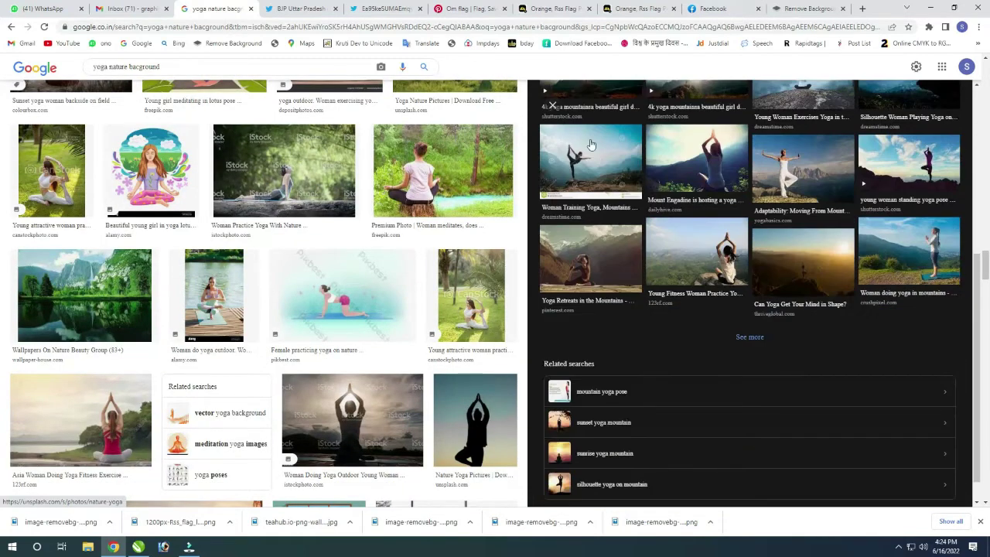
{"action": "left_click", "coordinate": [552, 106]}
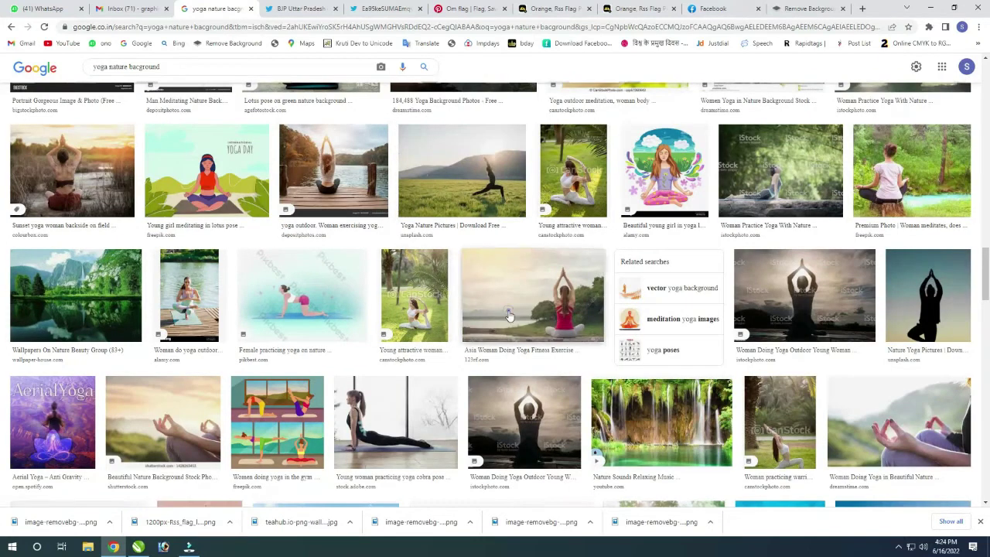
{"action": "left_click", "coordinate": [506, 309]}
{"action": "scroll", "coordinate": [699, 352], "scroll_direction": "down", "scroll_amount": 3}
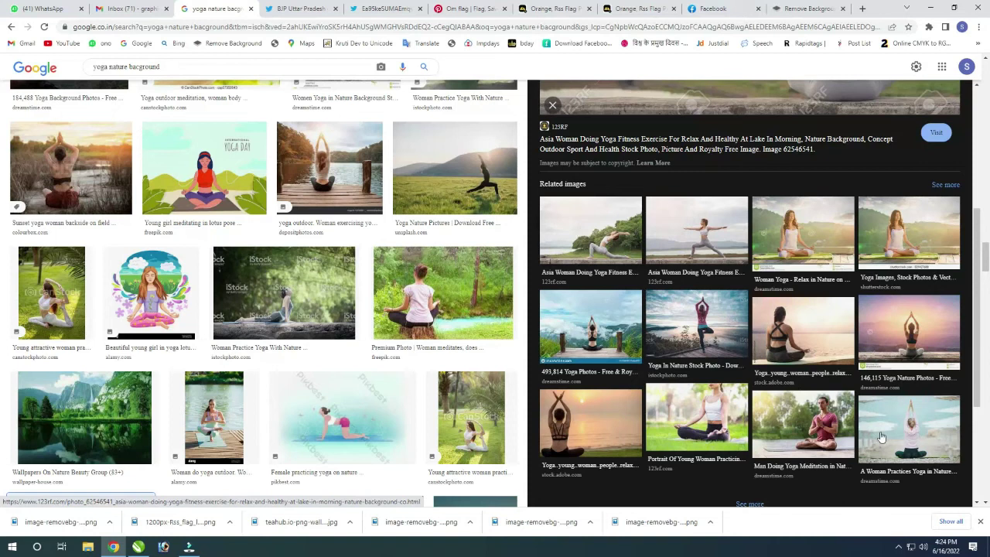
{"action": "left_click", "coordinate": [808, 337]}
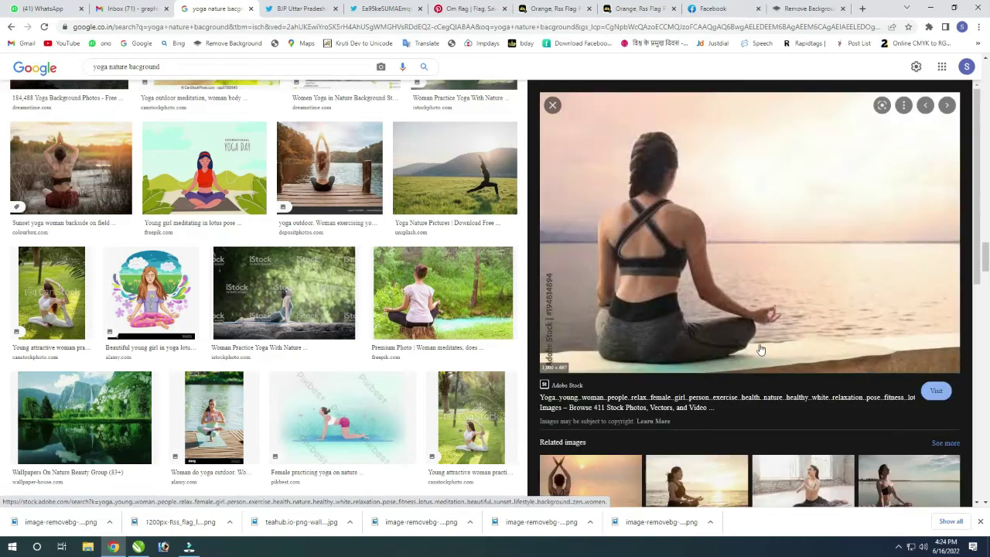
{"action": "right_click", "coordinate": [734, 316]}
{"action": "key", "text": "Escape"}
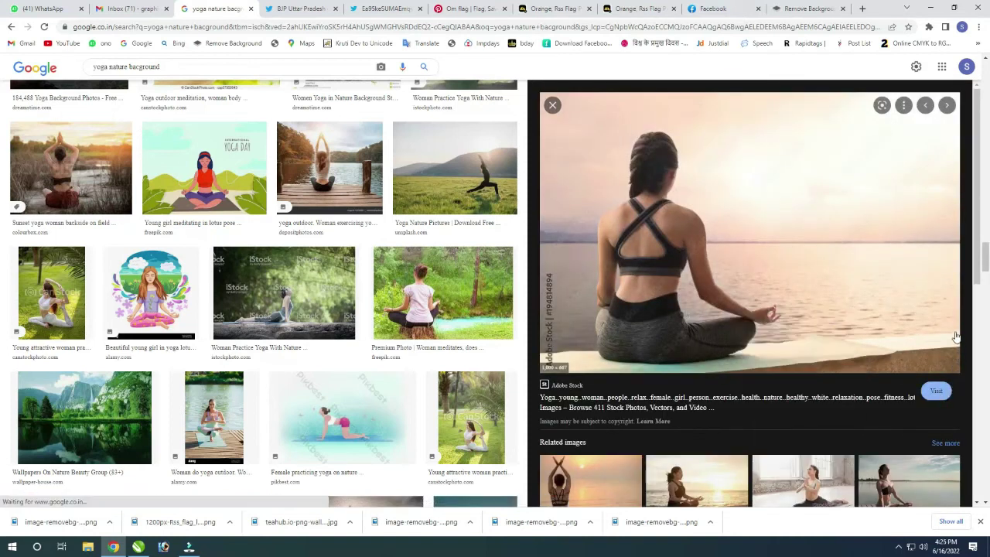
{"action": "key", "text": "Escape"}
{"action": "left_click_drag", "start_coordinate": [986, 286], "coordinate": [790, 155]}
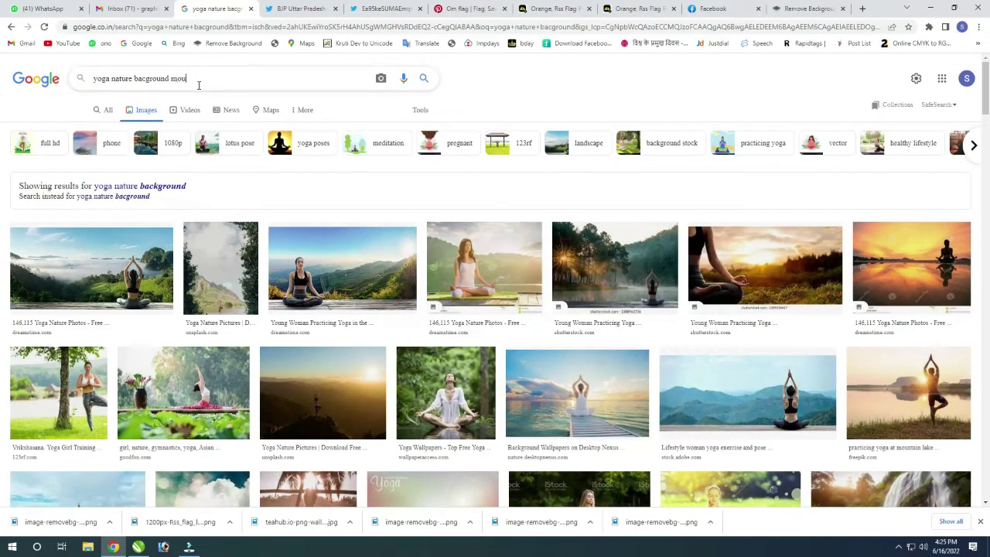
Search 'yoga nature bacground mountain' and preview the misty mountain meditation photo.
{"action": "type", "text": "in"}
{"action": "key", "text": "Return"}
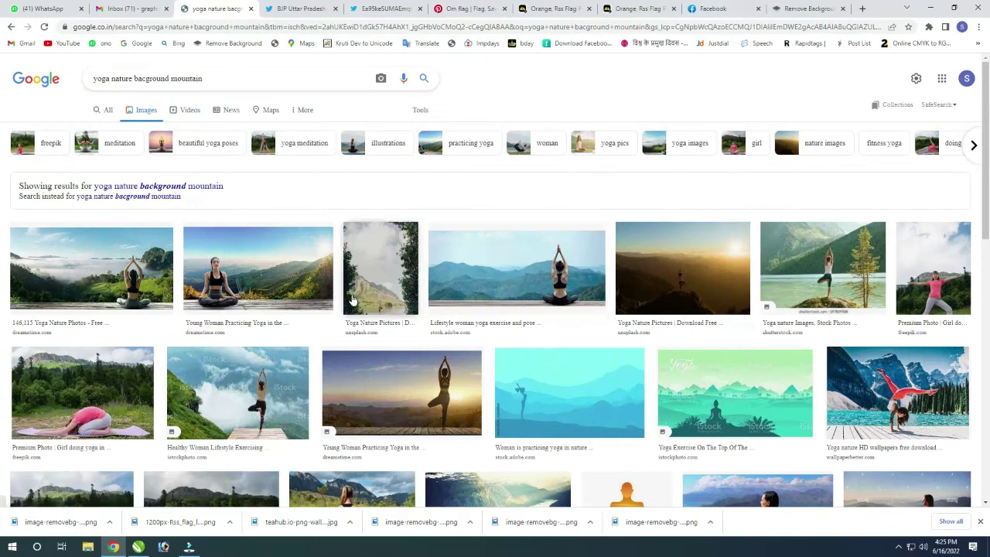
{"action": "left_click", "coordinate": [85, 301]}
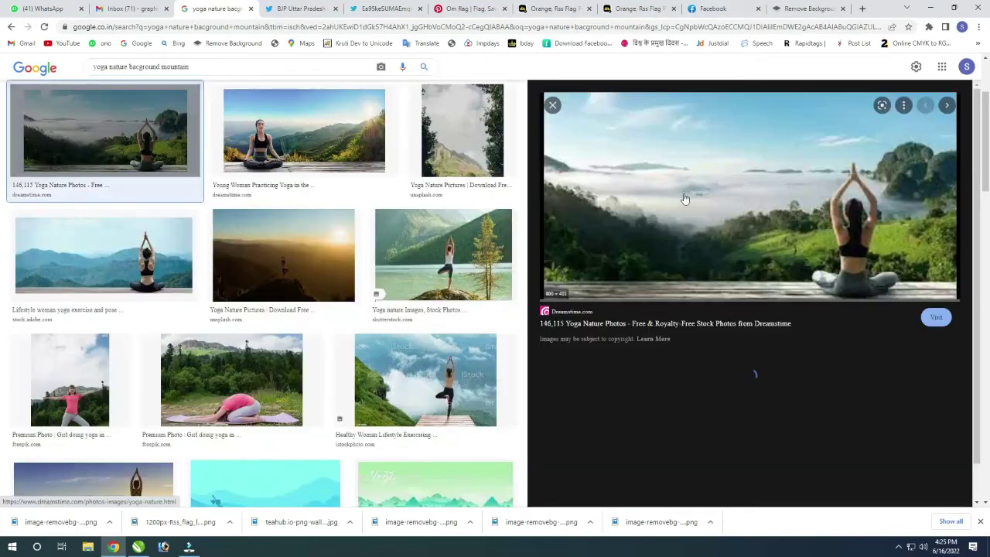
{"action": "left_click", "coordinate": [553, 106]}
Preview the hillside, lotus meadow, Trolltunga and mountain-top yoga photos.
{"action": "scroll", "coordinate": [405, 294], "scroll_direction": "down", "scroll_amount": 3}
{"action": "scroll", "coordinate": [316, 278], "scroll_direction": "down", "scroll_amount": 3}
{"action": "scroll", "coordinate": [309, 298], "scroll_direction": "down", "scroll_amount": 3}
{"action": "scroll", "coordinate": [309, 298], "scroll_direction": "down", "scroll_amount": 1}
{"action": "scroll", "coordinate": [348, 301], "scroll_direction": "down", "scroll_amount": 4}
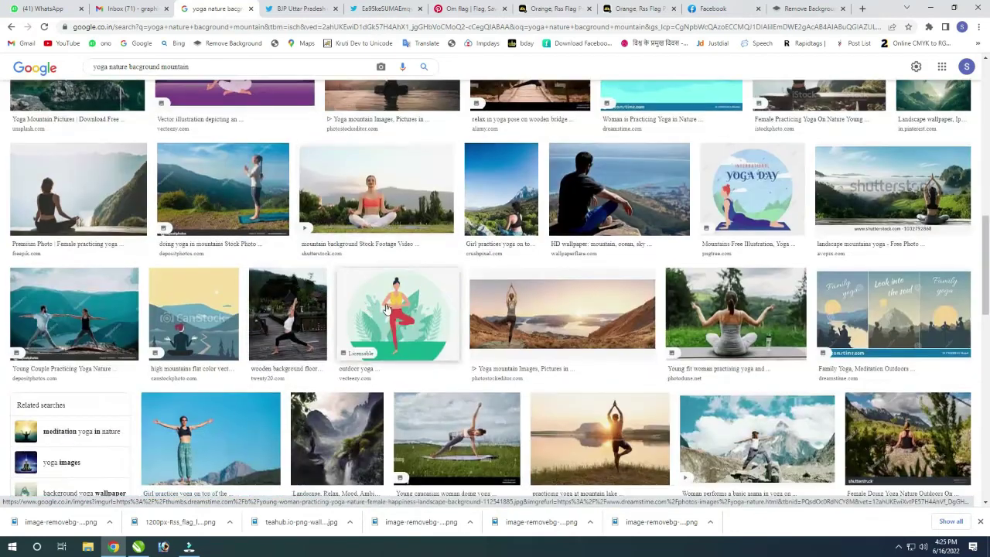
{"action": "scroll", "coordinate": [696, 270], "scroll_direction": "down", "scroll_amount": 3}
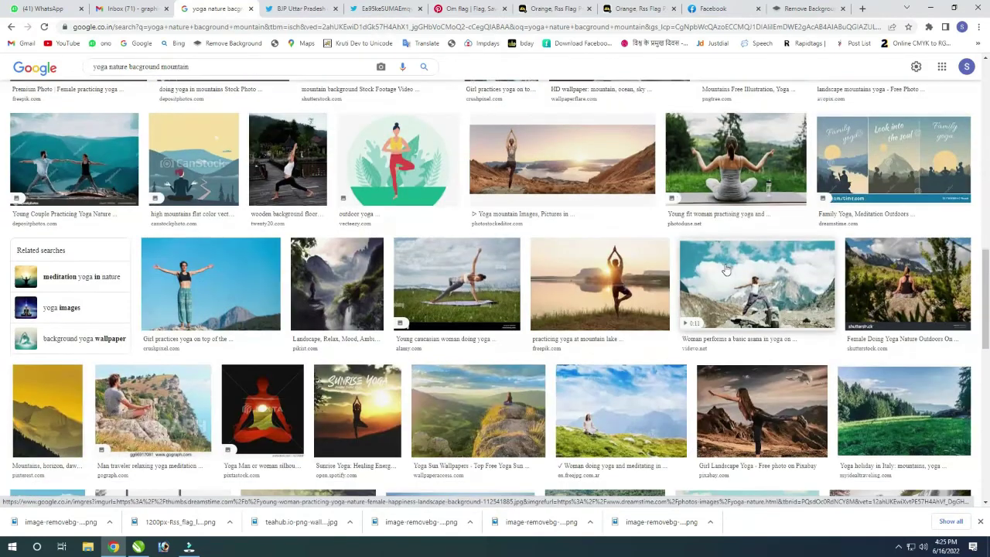
{"action": "left_click", "coordinate": [652, 369]}
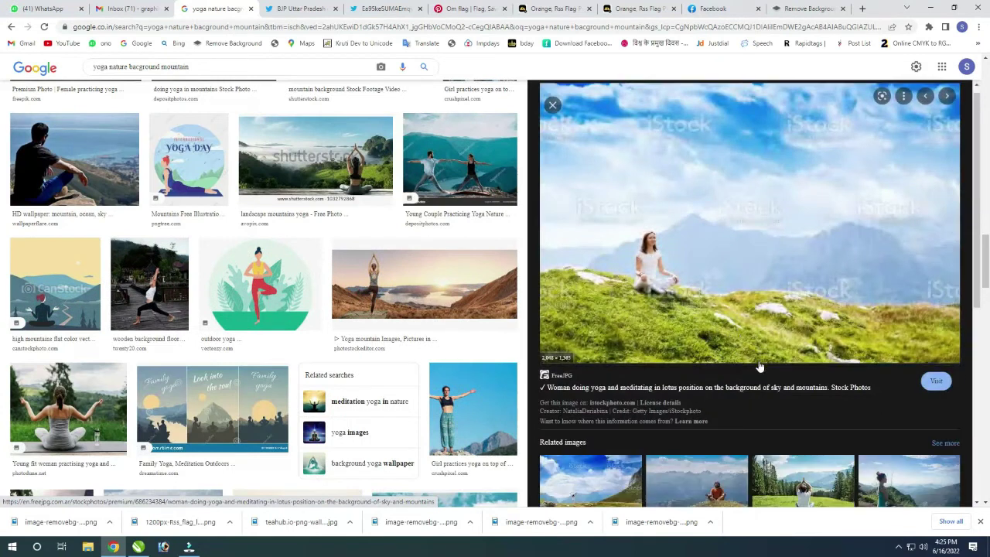
{"action": "scroll", "coordinate": [758, 366], "scroll_direction": "down", "scroll_amount": 3}
{"action": "left_click", "coordinate": [636, 292]}
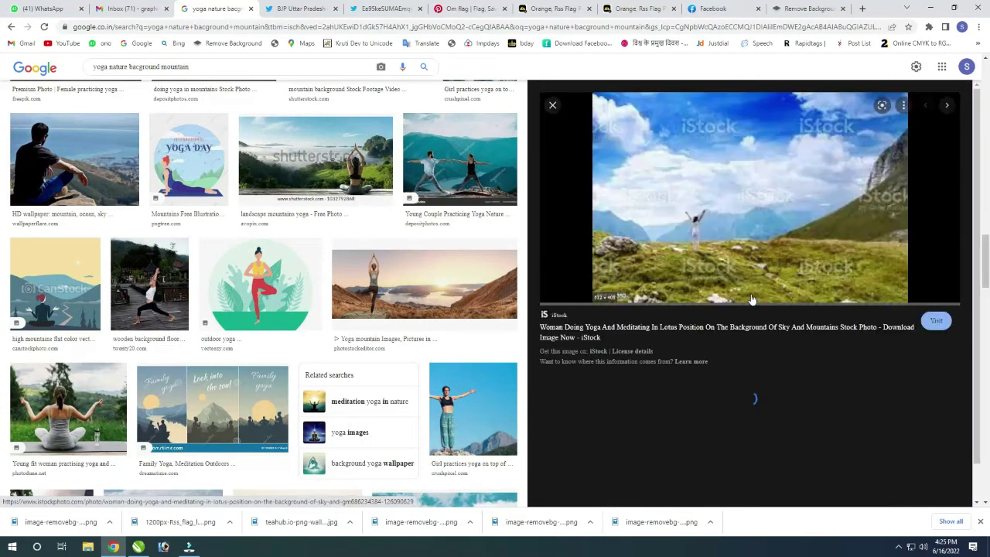
{"action": "scroll", "coordinate": [685, 371], "scroll_direction": "down", "scroll_amount": 3}
{"action": "left_click", "coordinate": [619, 404]}
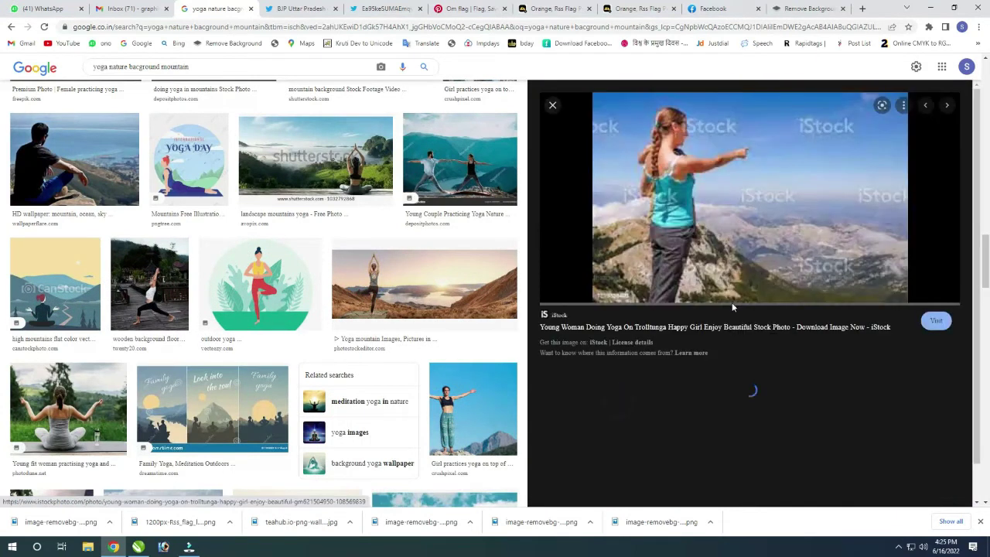
{"action": "scroll", "coordinate": [732, 303], "scroll_direction": "down", "scroll_amount": 3}
{"action": "left_click", "coordinate": [589, 381]}
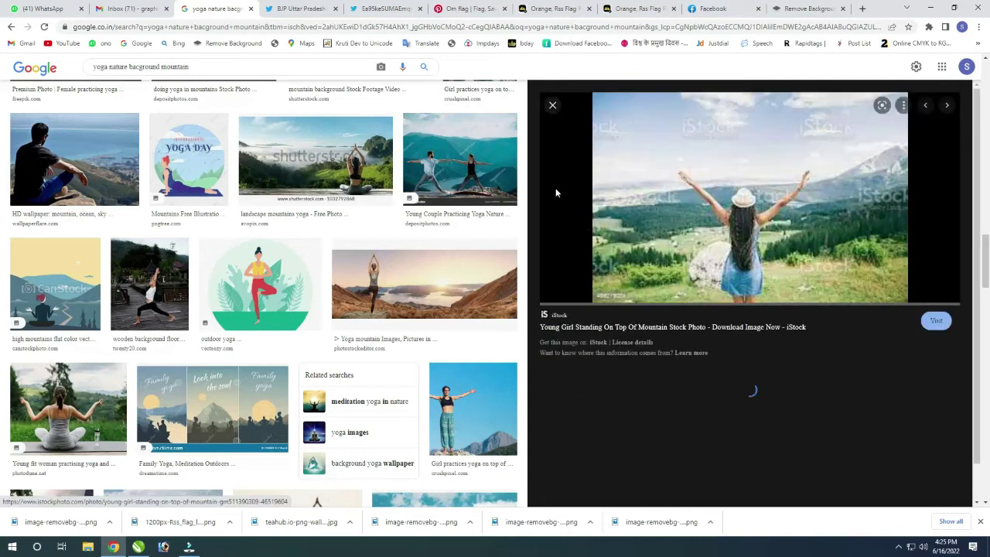
{"action": "left_click", "coordinate": [551, 107]}
Submit the shortened 'yoga bacground mountain' image search.
{"action": "scroll", "coordinate": [368, 369], "scroll_direction": "down", "scroll_amount": 3}
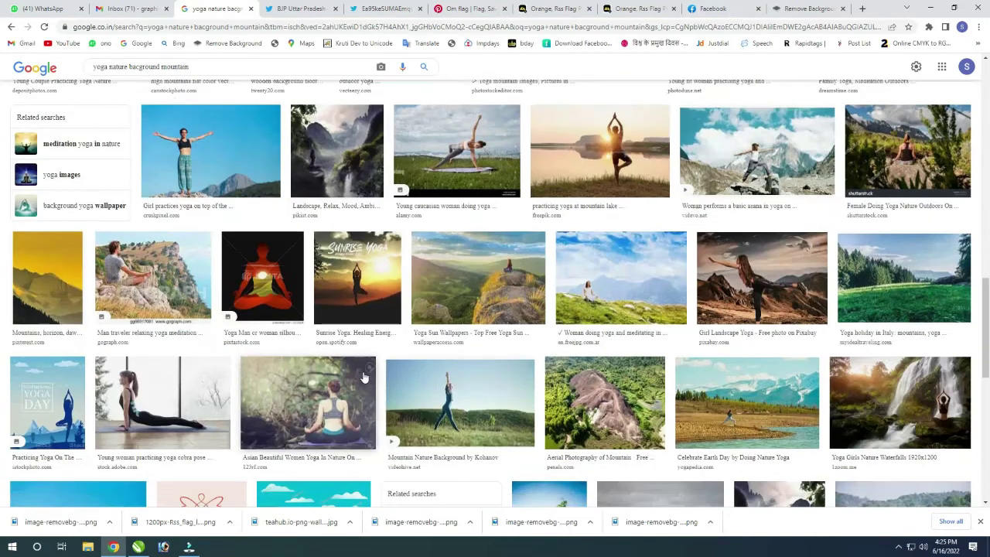
{"action": "left_click", "coordinate": [125, 65]}
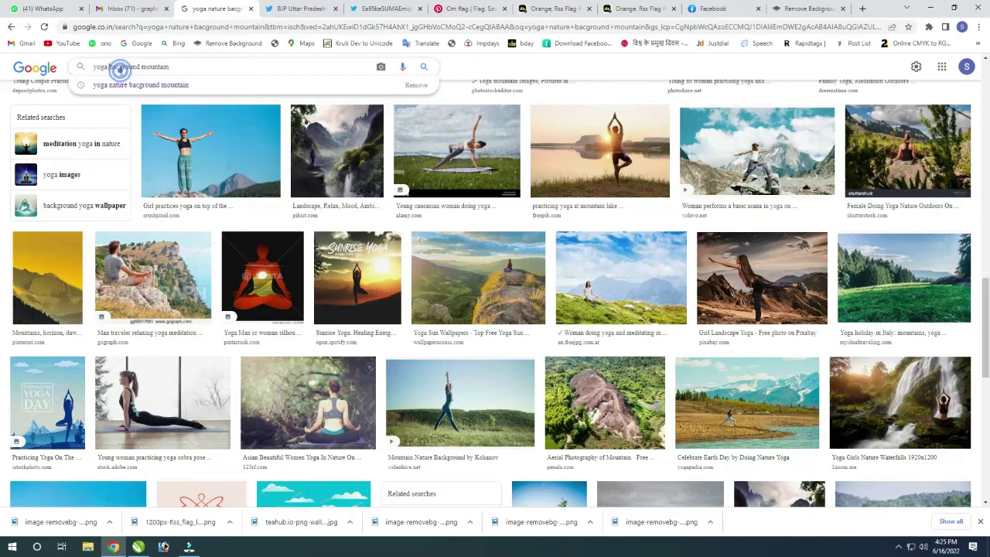
{"action": "key", "text": "Return"}
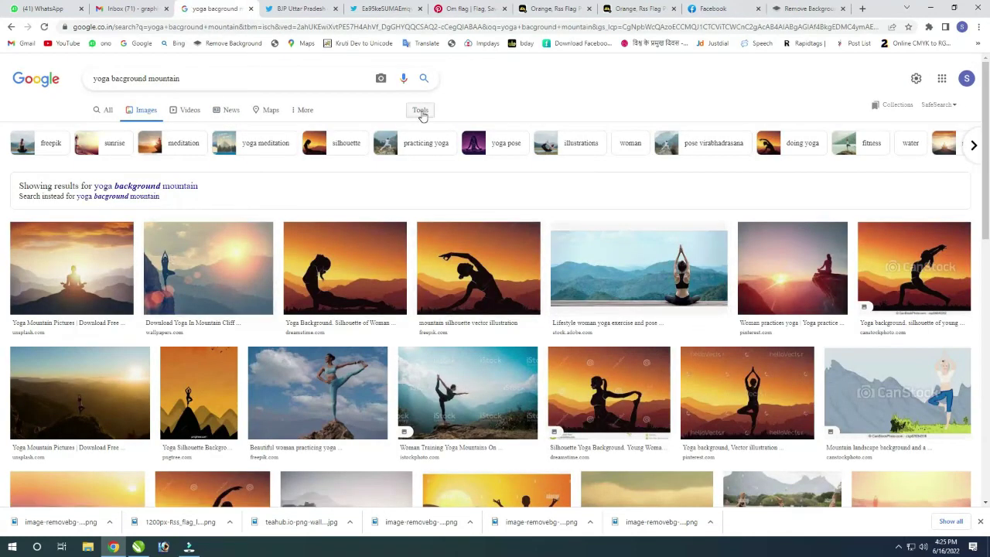
Filter the image results to large images only.
{"action": "left_click", "coordinate": [423, 113]}
{"action": "left_click", "coordinate": [91, 128]}
{"action": "left_click", "coordinate": [92, 161]}
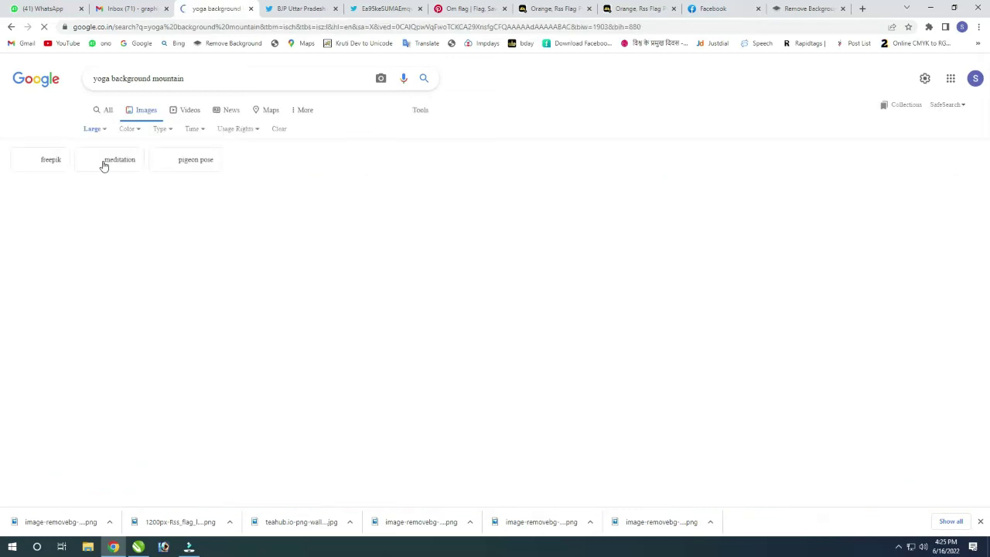
Preview the woman-meditating-on-mountain photos, including the Shutterstock one.
{"action": "scroll", "coordinate": [520, 336], "scroll_direction": "down", "scroll_amount": 1}
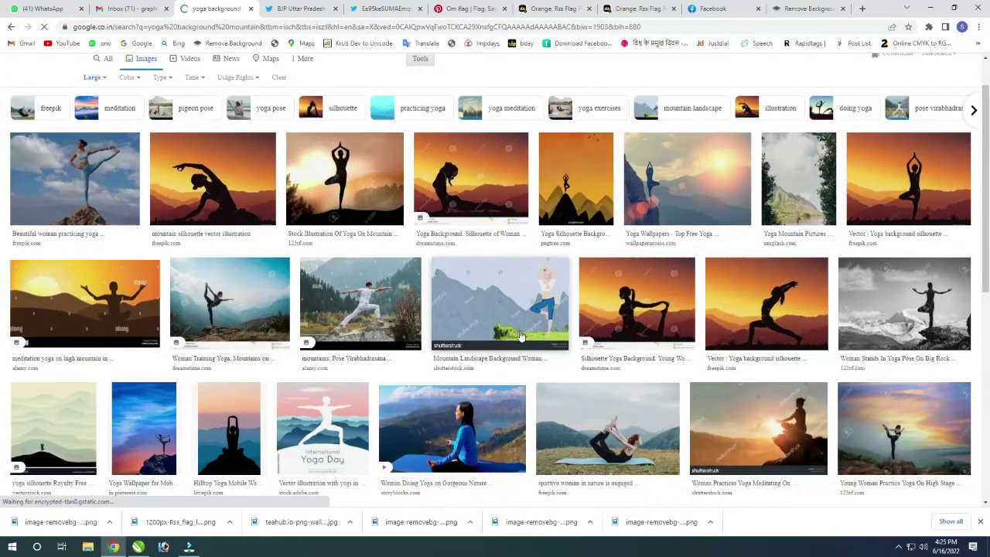
{"action": "scroll", "coordinate": [489, 338], "scroll_direction": "down", "scroll_amount": 1}
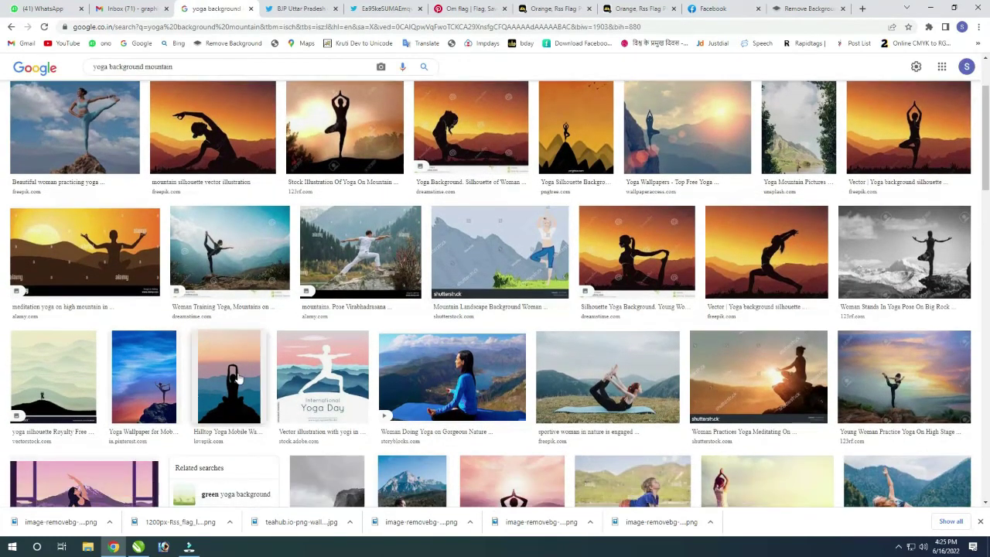
{"action": "scroll", "coordinate": [256, 349], "scroll_direction": "up", "scroll_amount": 1}
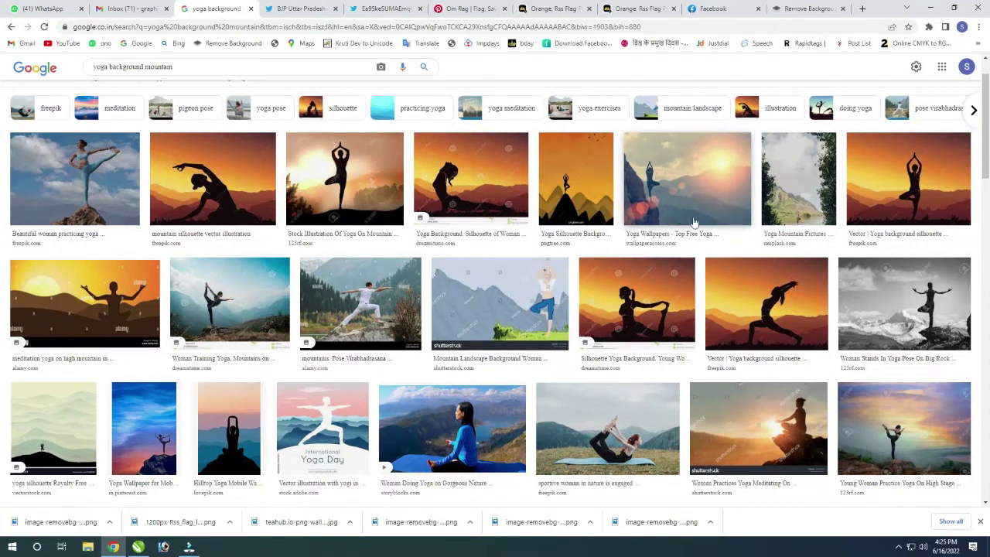
{"action": "scroll", "coordinate": [678, 215], "scroll_direction": "down", "scroll_amount": 3}
{"action": "scroll", "coordinate": [571, 354], "scroll_direction": "down", "scroll_amount": 3}
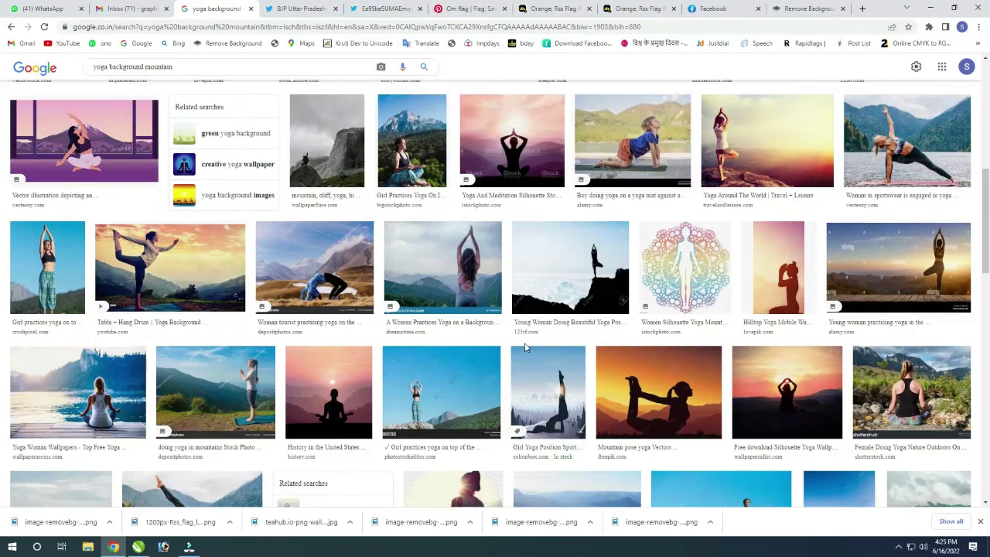
{"action": "scroll", "coordinate": [511, 357], "scroll_direction": "down", "scroll_amount": 2}
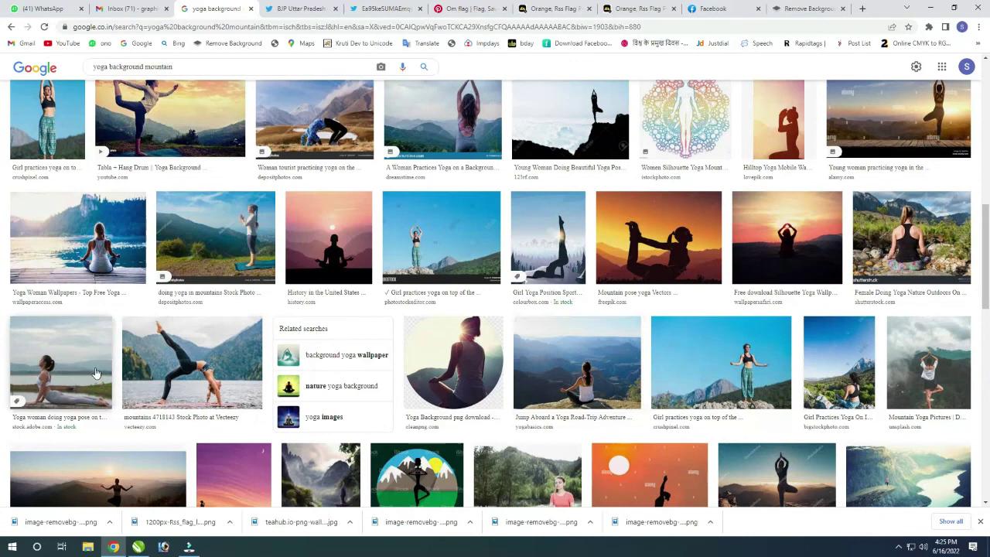
{"action": "scroll", "coordinate": [263, 373], "scroll_direction": "down", "scroll_amount": 3}
{"action": "scroll", "coordinate": [263, 373], "scroll_direction": "down", "scroll_amount": 2}
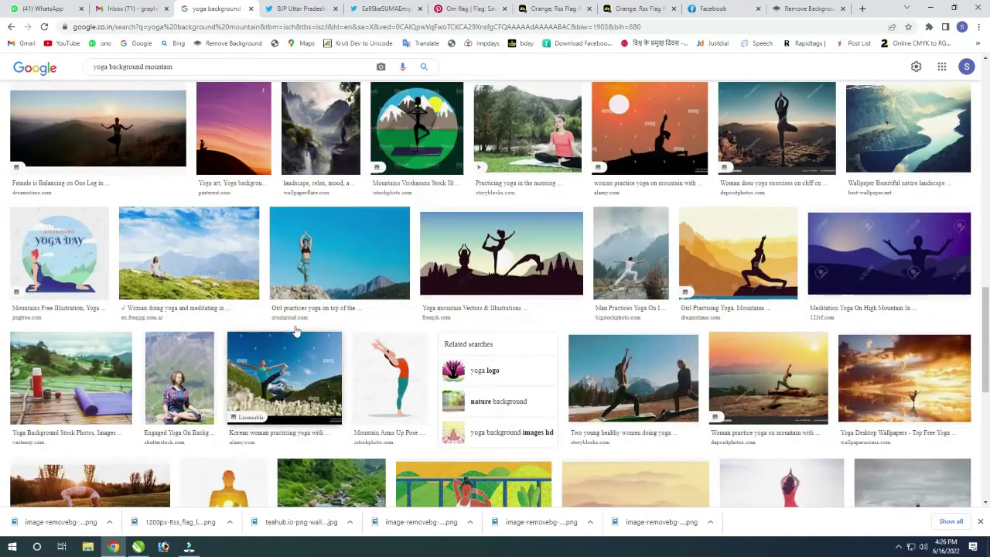
{"action": "left_click", "coordinate": [221, 288]}
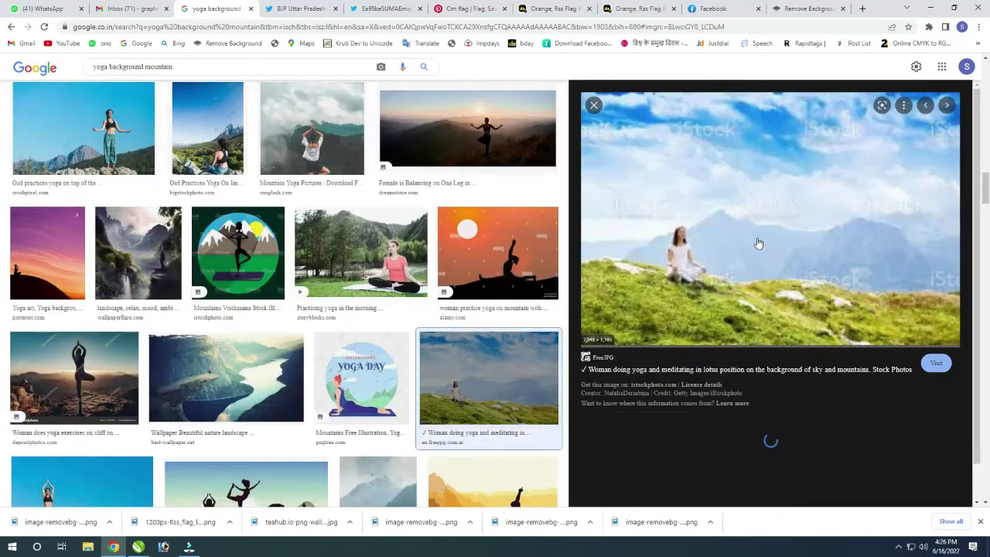
{"action": "scroll", "coordinate": [758, 244], "scroll_direction": "down", "scroll_amount": 2}
{"action": "scroll", "coordinate": [696, 325], "scroll_direction": "down", "scroll_amount": 1}
{"action": "scroll", "coordinate": [673, 355], "scroll_direction": "down", "scroll_amount": 4}
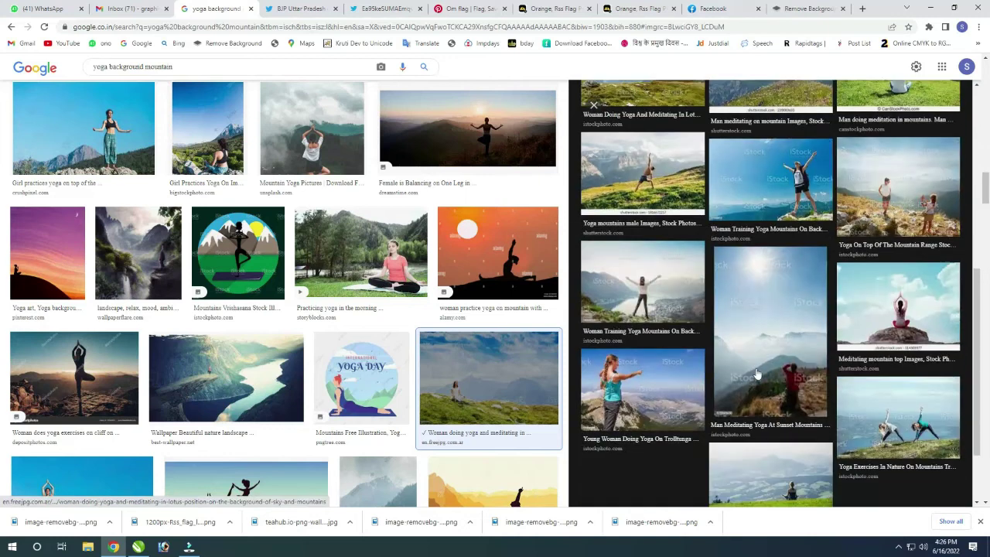
{"action": "left_click", "coordinate": [742, 377]}
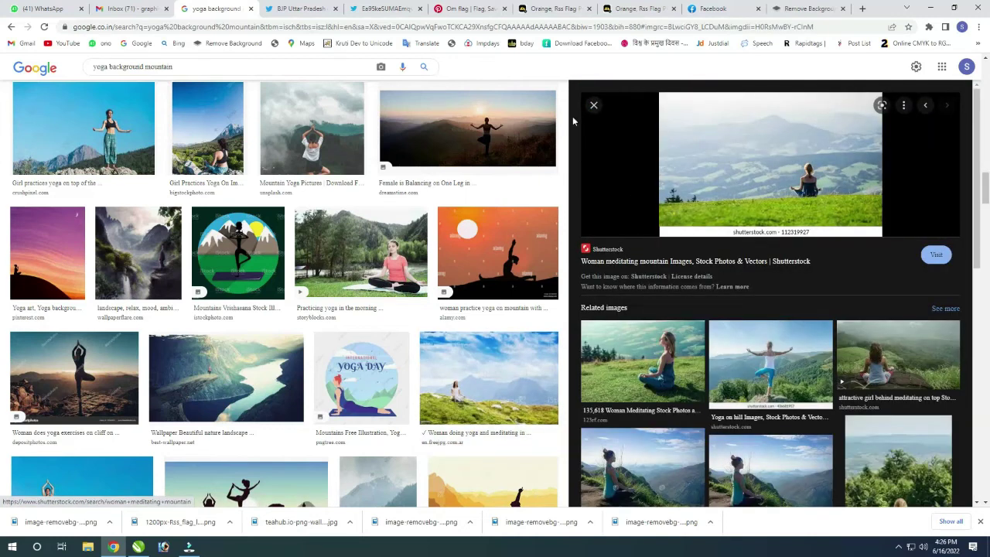
{"action": "left_click", "coordinate": [594, 106]}
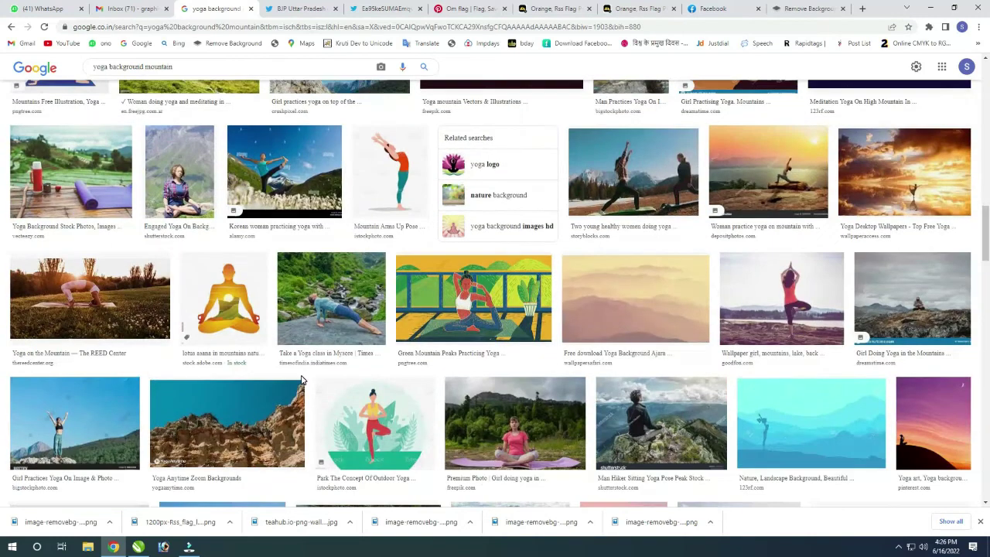
Scroll further down the results and select 'mountain' in the search query.
{"action": "scroll", "coordinate": [301, 380], "scroll_direction": "down", "scroll_amount": 1}
{"action": "scroll", "coordinate": [302, 379], "scroll_direction": "down", "scroll_amount": 2}
{"action": "scroll", "coordinate": [302, 380], "scroll_direction": "down", "scroll_amount": 2}
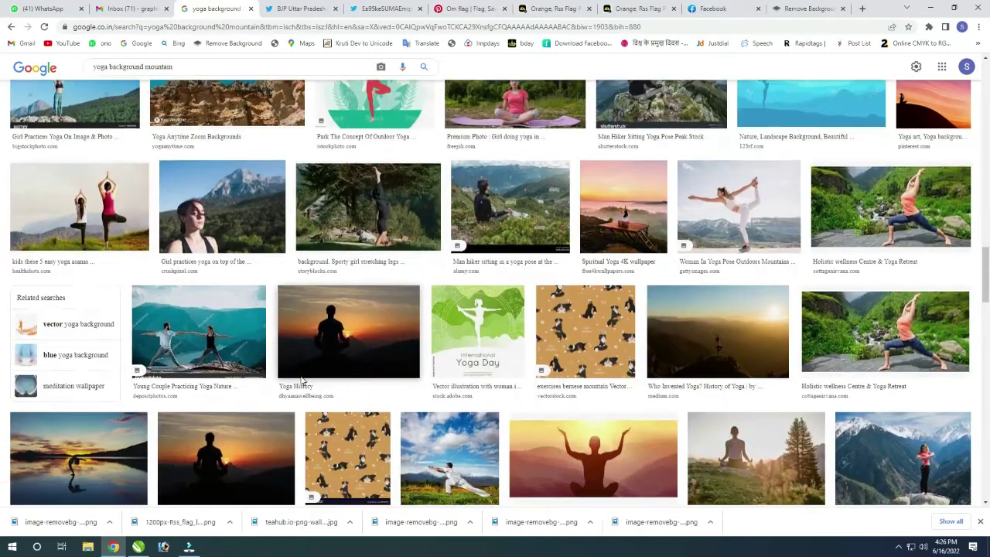
{"action": "scroll", "coordinate": [302, 380], "scroll_direction": "down", "scroll_amount": 3}
{"action": "scroll", "coordinate": [301, 380], "scroll_direction": "down", "scroll_amount": 2}
{"action": "scroll", "coordinate": [411, 350], "scroll_direction": "down", "scroll_amount": 1}
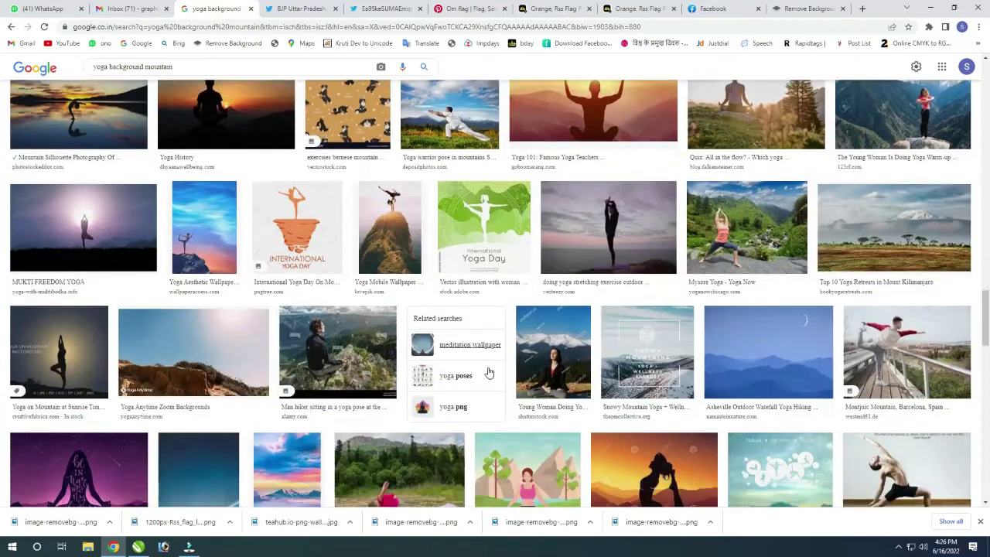
{"action": "scroll", "coordinate": [491, 371], "scroll_direction": "down", "scroll_amount": 1}
{"action": "double_click", "coordinate": [161, 69]}
Search images for 'yoga background vector' and preview the abstract wave halftone image.
{"action": "type", "text": "vector"}
{"action": "key", "text": "Return"}
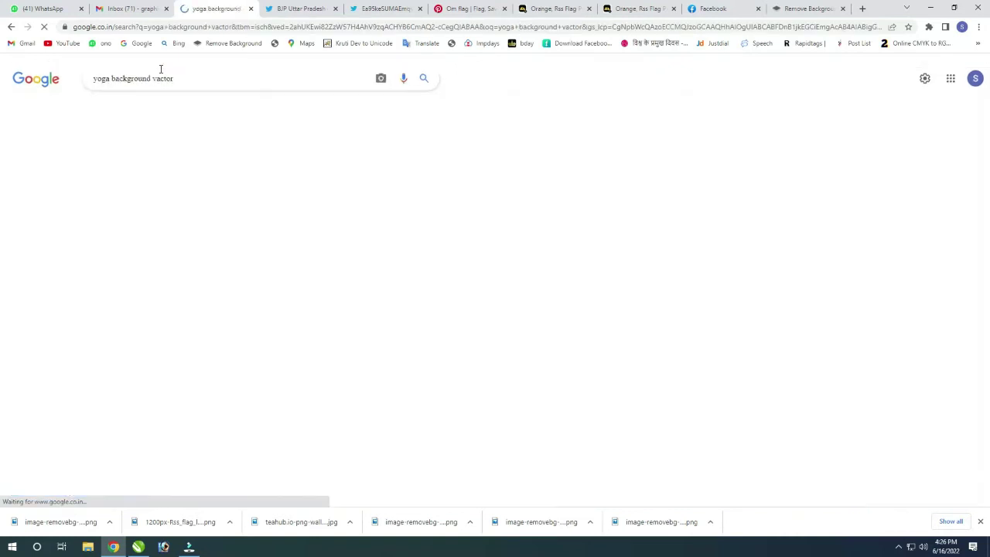
{"action": "scroll", "coordinate": [369, 253], "scroll_direction": "down", "scroll_amount": 1}
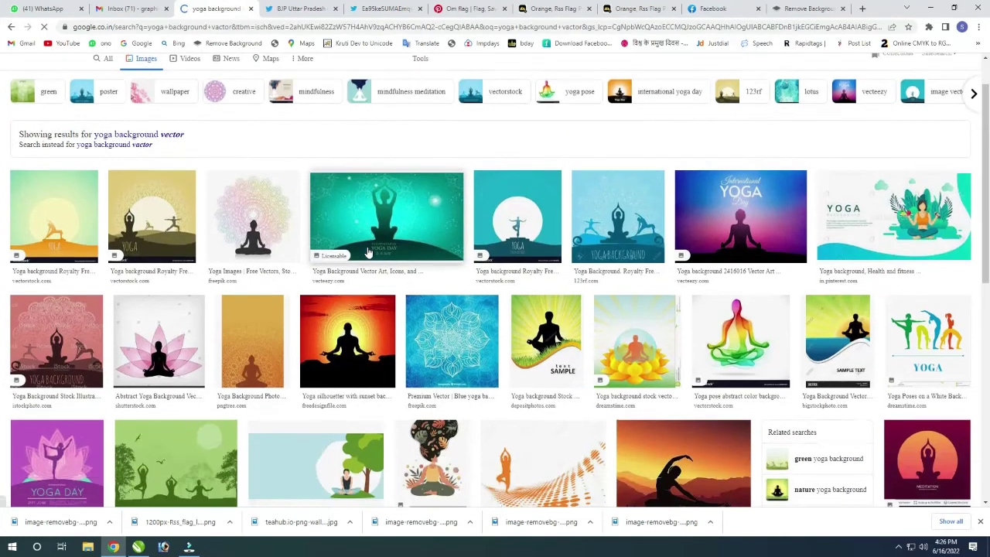
{"action": "scroll", "coordinate": [376, 268], "scroll_direction": "down", "scroll_amount": 3}
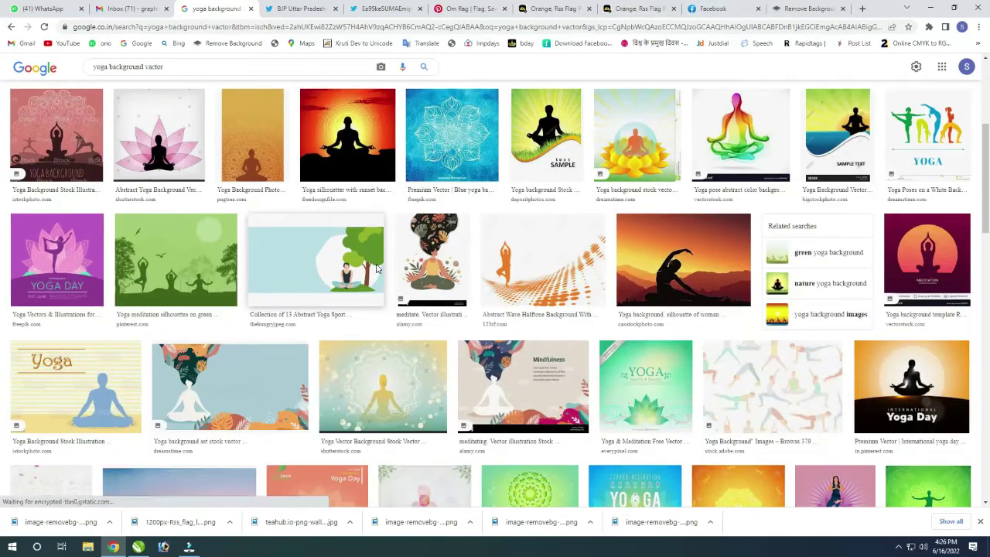
{"action": "scroll", "coordinate": [377, 269], "scroll_direction": "down", "scroll_amount": 1}
{"action": "scroll", "coordinate": [376, 269], "scroll_direction": "down", "scroll_amount": 2}
{"action": "scroll", "coordinate": [377, 268], "scroll_direction": "up", "scroll_amount": 1}
{"action": "left_click", "coordinate": [528, 184]}
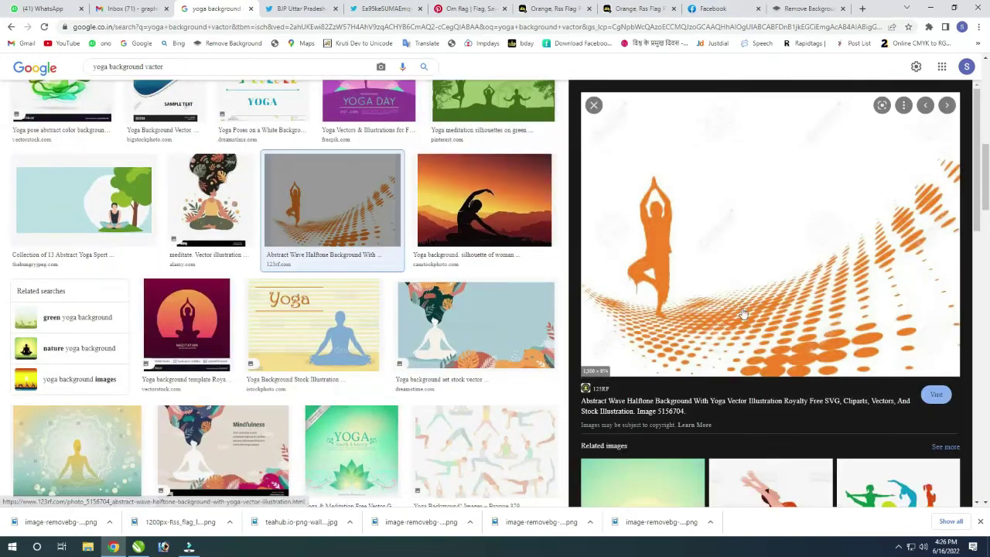
Scroll down through the vector yoga background results.
{"action": "scroll", "coordinate": [773, 309], "scroll_direction": "down", "scroll_amount": 3}
{"action": "scroll", "coordinate": [764, 354], "scroll_direction": "down", "scroll_amount": 3}
{"action": "scroll", "coordinate": [177, 345], "scroll_direction": "down", "scroll_amount": 4}
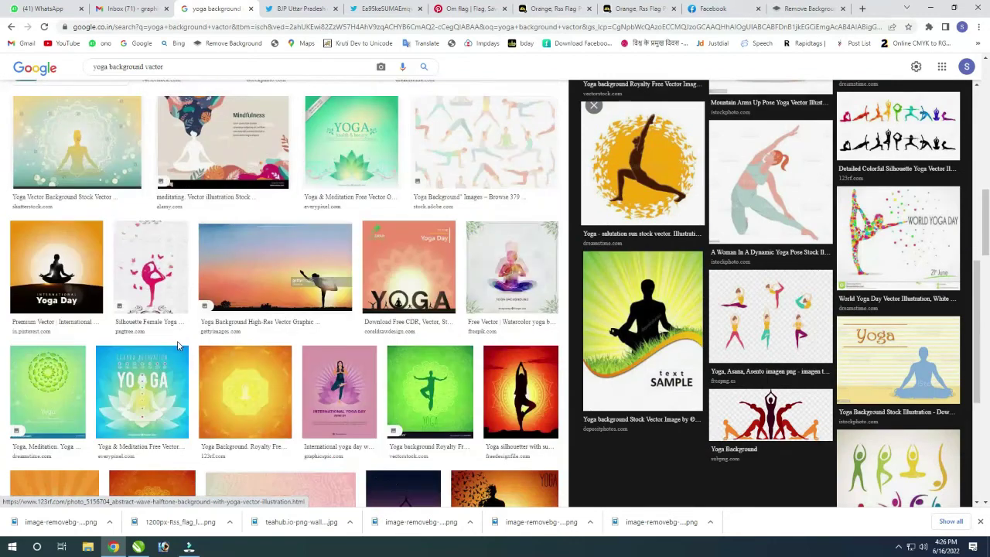
{"action": "scroll", "coordinate": [177, 346], "scroll_direction": "down", "scroll_amount": 3}
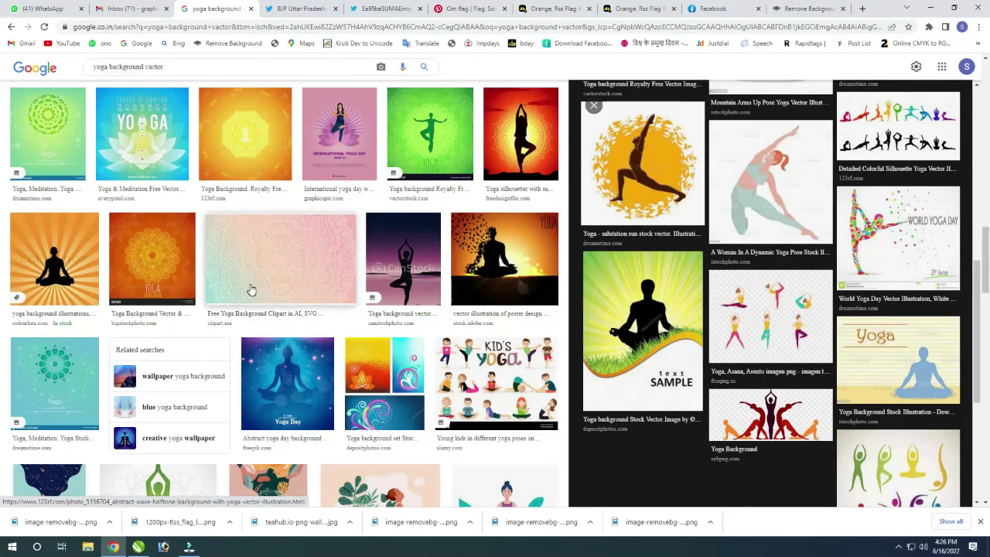
{"action": "scroll", "coordinate": [251, 289], "scroll_direction": "down", "scroll_amount": 1}
{"action": "scroll", "coordinate": [250, 298], "scroll_direction": "down", "scroll_amount": 3}
{"action": "scroll", "coordinate": [250, 302], "scroll_direction": "down", "scroll_amount": 3}
{"action": "scroll", "coordinate": [249, 308], "scroll_direction": "down", "scroll_amount": 2}
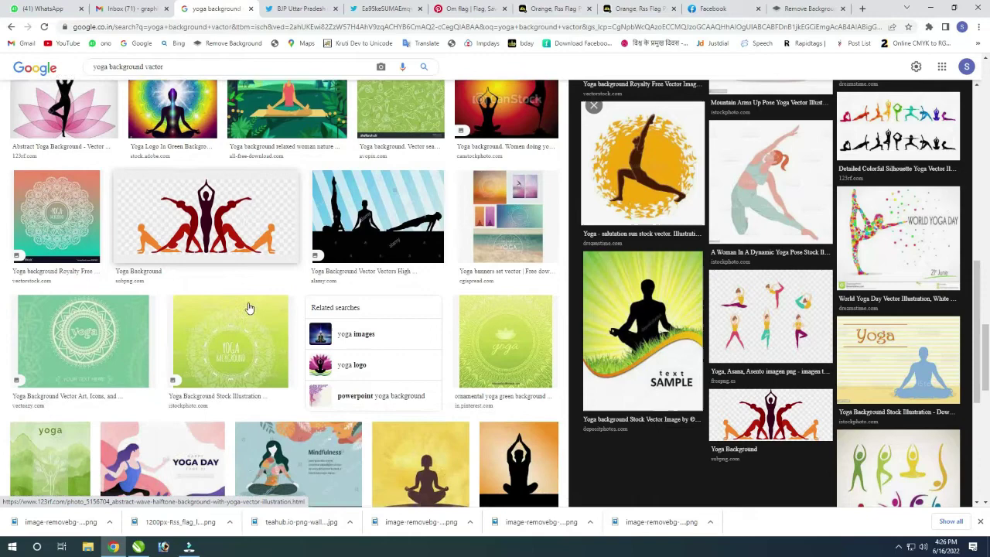
{"action": "scroll", "coordinate": [249, 307], "scroll_direction": "down", "scroll_amount": 2}
{"action": "scroll", "coordinate": [249, 307], "scroll_direction": "down", "scroll_amount": 2}
{"action": "scroll", "coordinate": [249, 307], "scroll_direction": "down", "scroll_amount": 2}
{"action": "scroll", "coordinate": [298, 305], "scroll_direction": "down", "scroll_amount": 2}
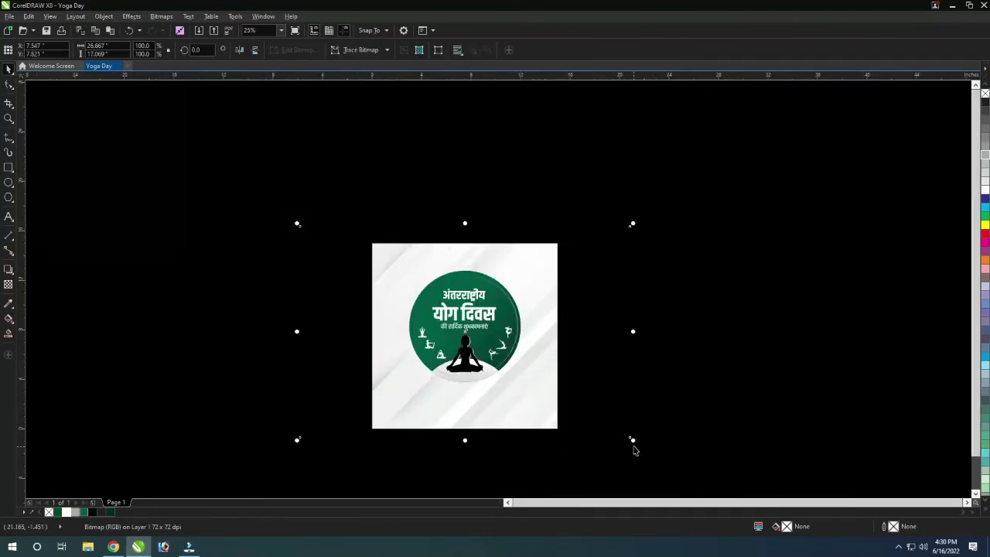
Shrink and restretch the grey background photo inside its PowerClip frame.
{"action": "mouse_move", "coordinate": [632, 439]}
{"action": "left_mouse_down"}
{"action": "mouse_move", "coordinate": [577, 404]}
{"action": "mouse_move", "coordinate": [540, 356]}
{"action": "left_mouse_up"}
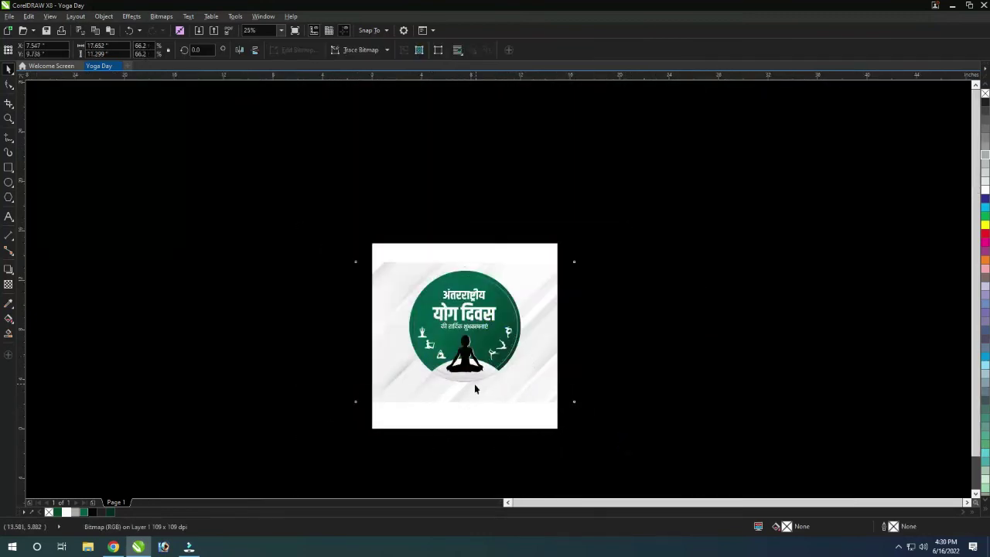
{"action": "left_click_drag", "start_coordinate": [465, 380], "coordinate": [467, 443]}
{"action": "left_click", "coordinate": [594, 451]}
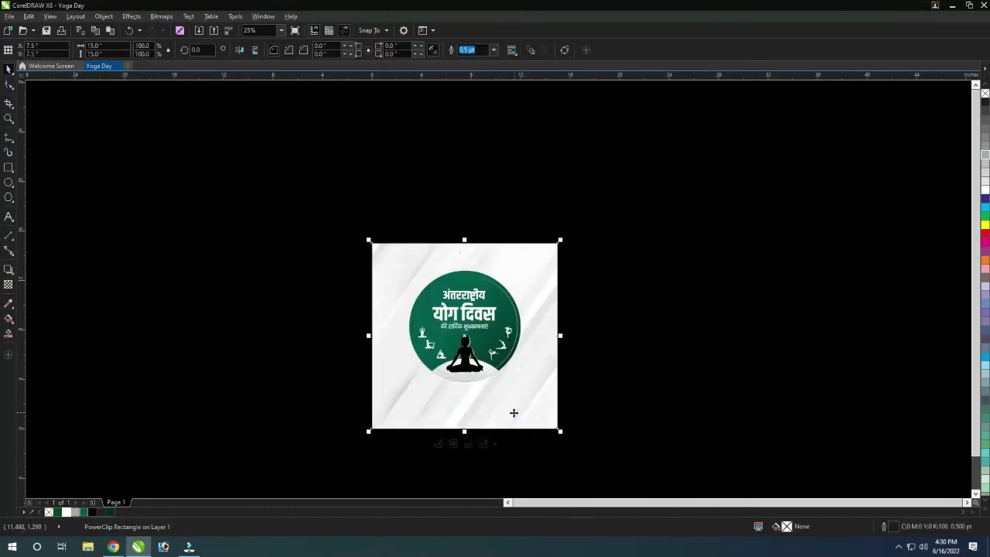
Enlarge the green circle emblem slightly around its centre.
{"action": "key", "text": "shift+F2"}
{"action": "left_click_drag", "start_coordinate": [787, 432], "coordinate": [389, 180]}
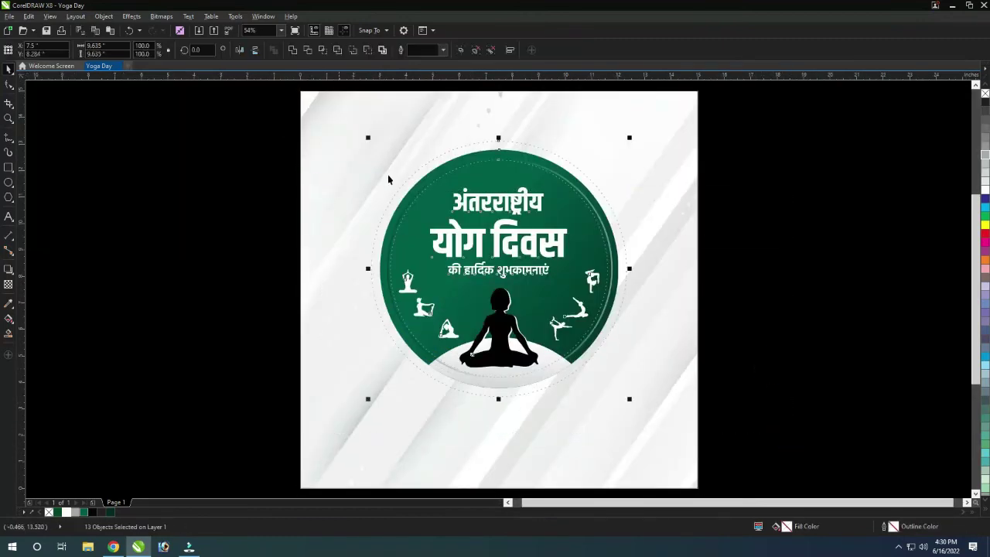
{"action": "left_click_drag", "start_coordinate": [629, 398], "coordinate": [668, 382]}
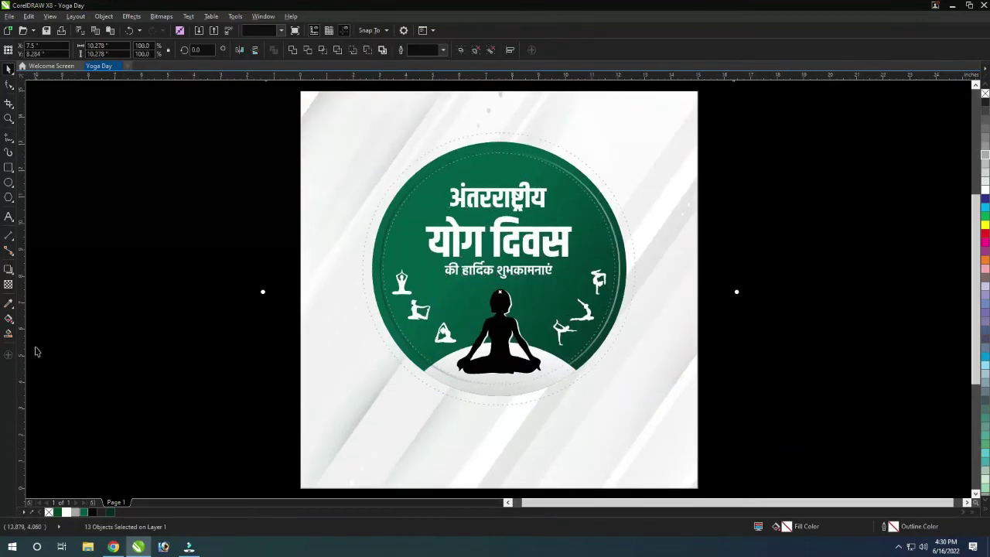
Fade the background photo with uniform transparency of 30.
{"action": "left_click", "coordinate": [9, 286]}
{"action": "left_click", "coordinate": [23, 50]}
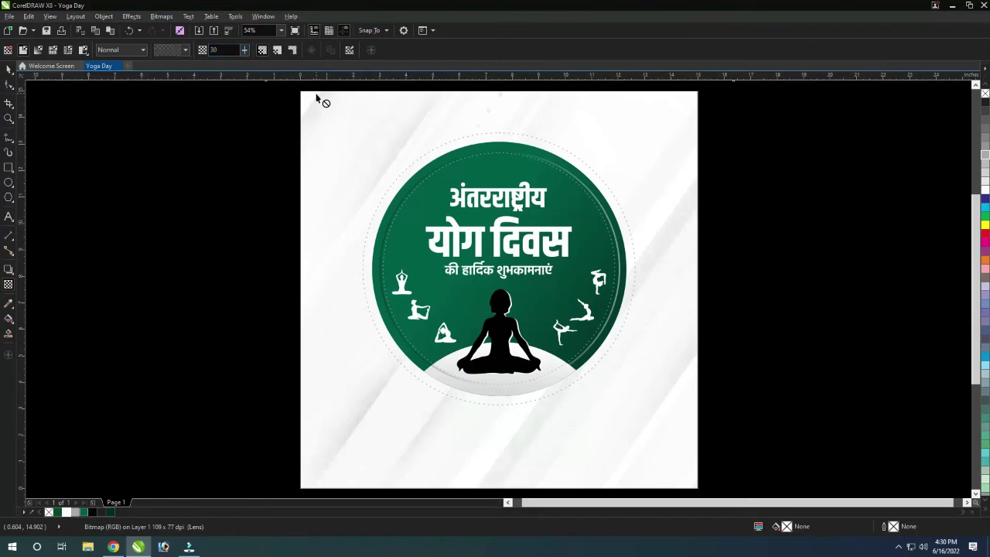
{"action": "left_click", "coordinate": [229, 246]}
Nudge the Hindi heading text group slightly downward.
{"action": "left_click", "coordinate": [503, 198]}
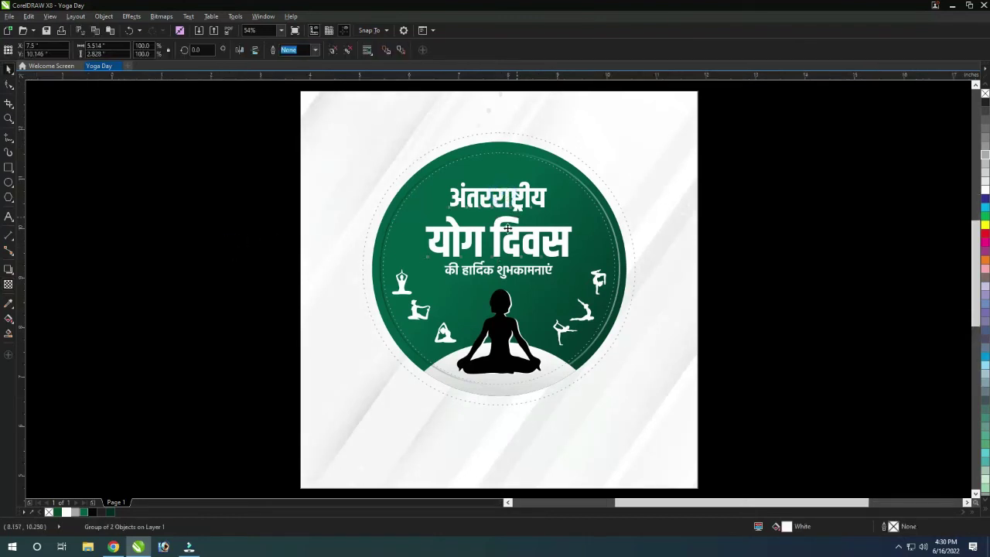
{"action": "scroll", "coordinate": [502, 203], "scroll_direction": "up", "scroll_amount": 2}
{"action": "left_click_drag", "start_coordinate": [472, 221], "coordinate": [472, 222]}
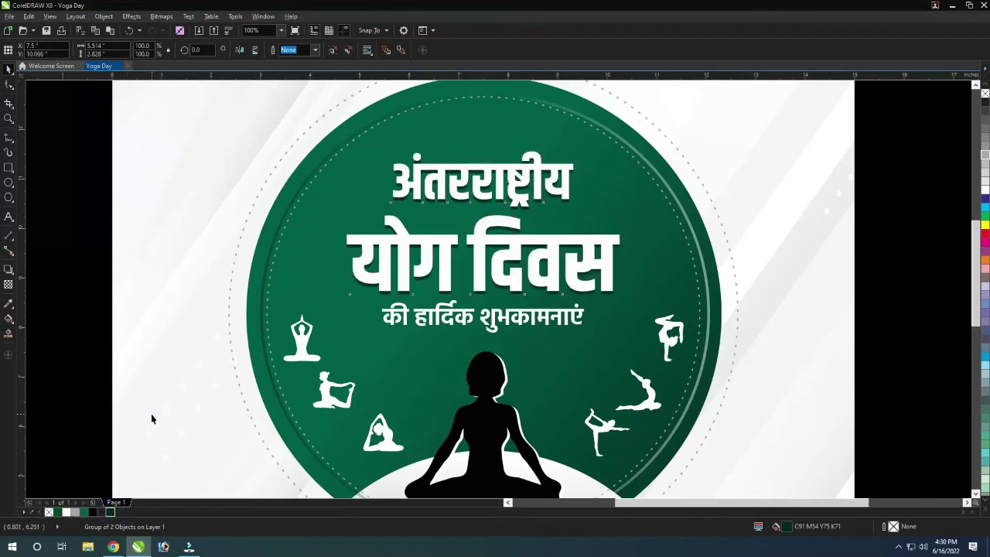
{"action": "left_click", "coordinate": [155, 338]}
{"action": "key", "text": "F4"}
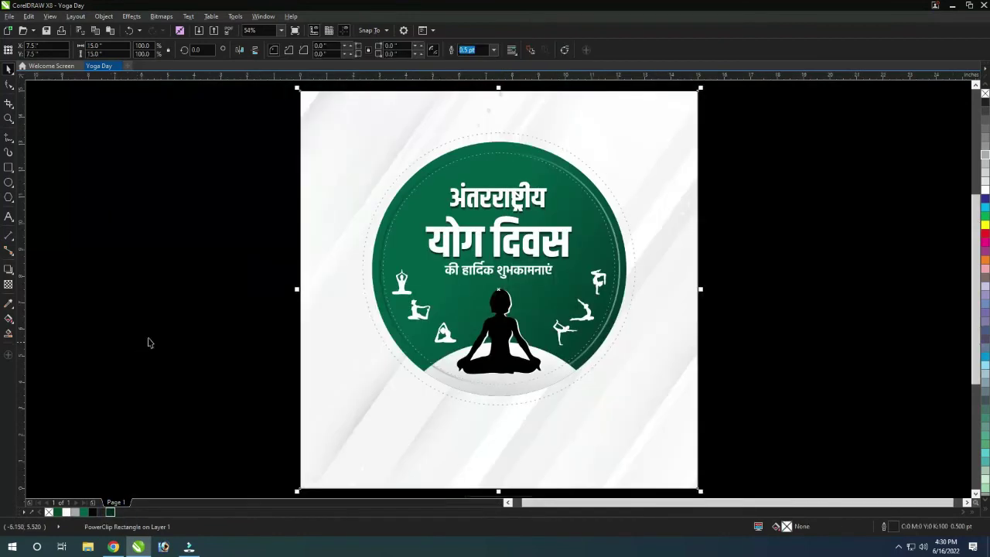
{"action": "left_click", "coordinate": [154, 330]}
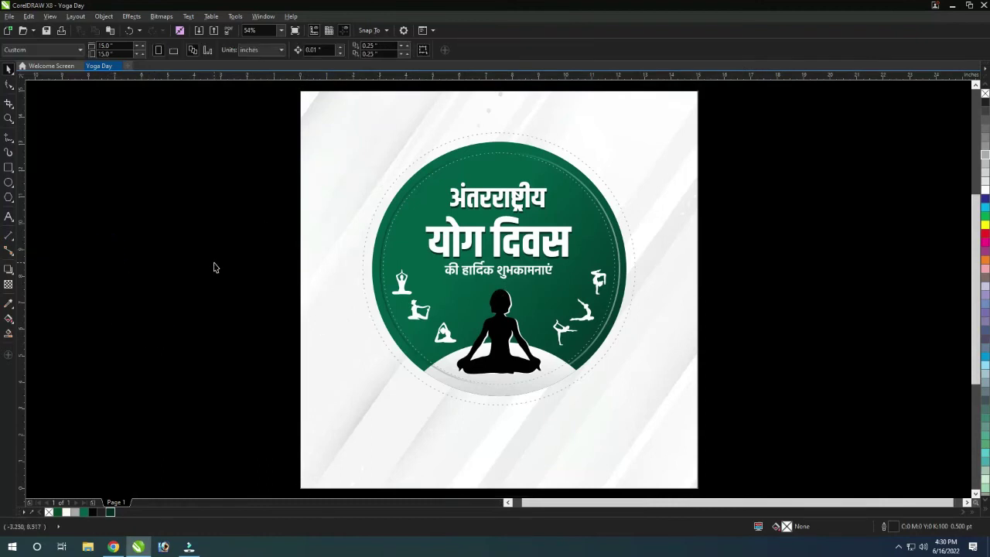
Drag a drop shadow off the whole circle emblem.
{"action": "left_click_drag", "start_coordinate": [146, 113], "coordinate": [698, 454]}
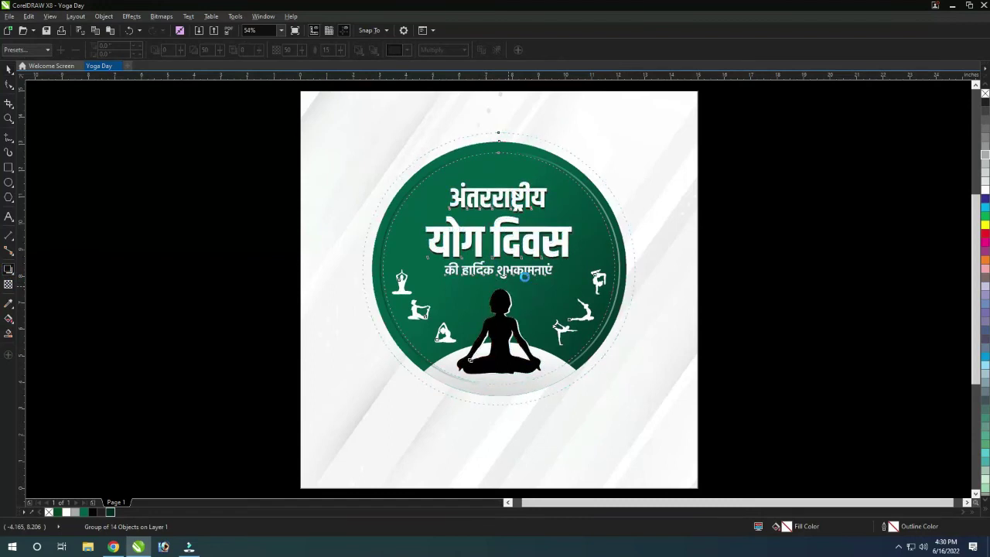
{"action": "left_click_drag", "start_coordinate": [525, 276], "coordinate": [534, 284]}
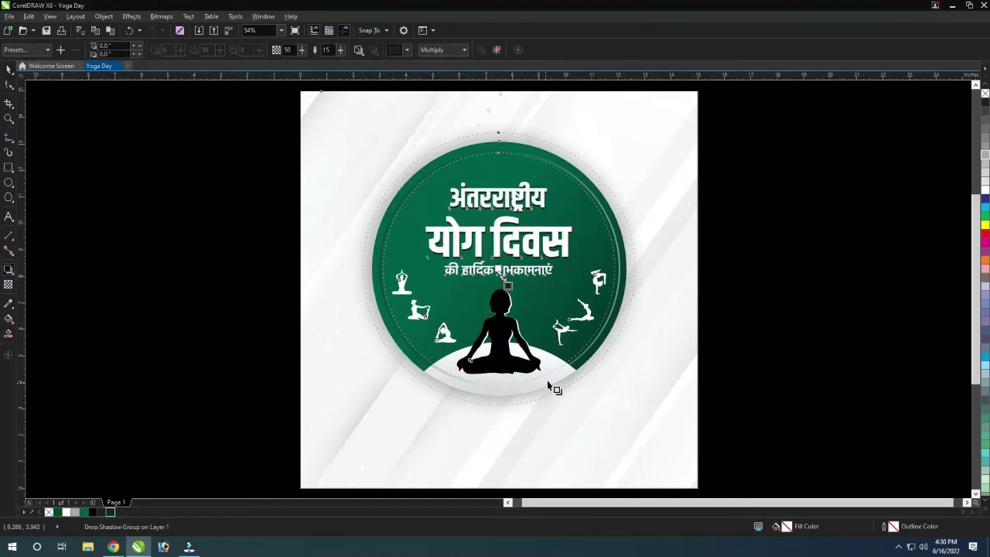
{"action": "key", "text": "space"}
Cast a soft drop shadow from the green filled circle, then deselect.
{"action": "left_click", "coordinate": [633, 255]}
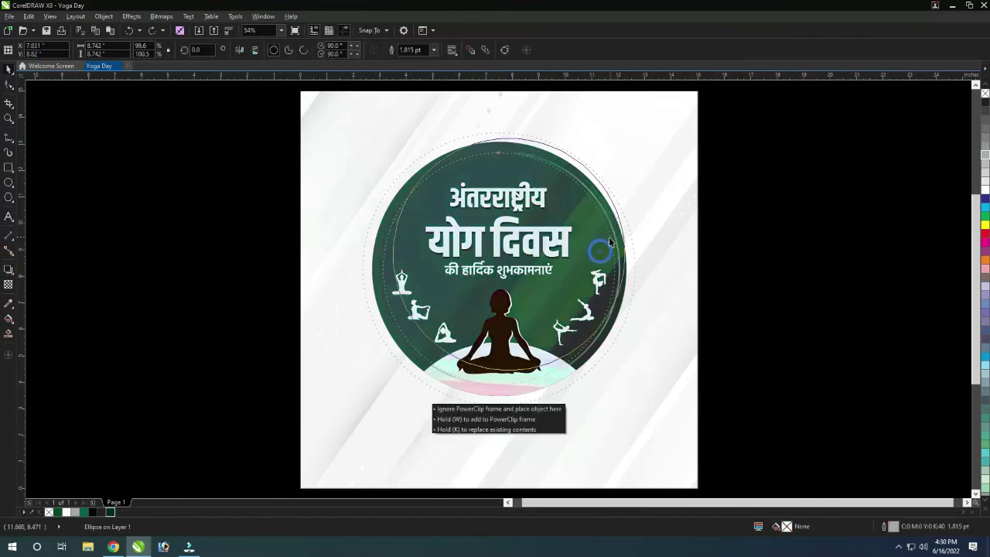
{"action": "left_click", "coordinate": [628, 262]}
{"action": "key", "text": "g"}
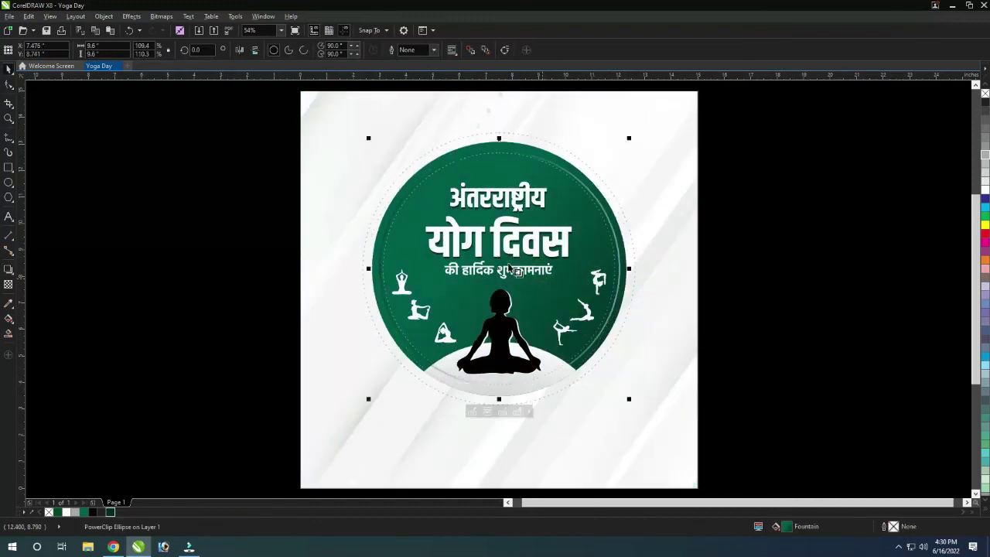
{"action": "key", "text": "space"}
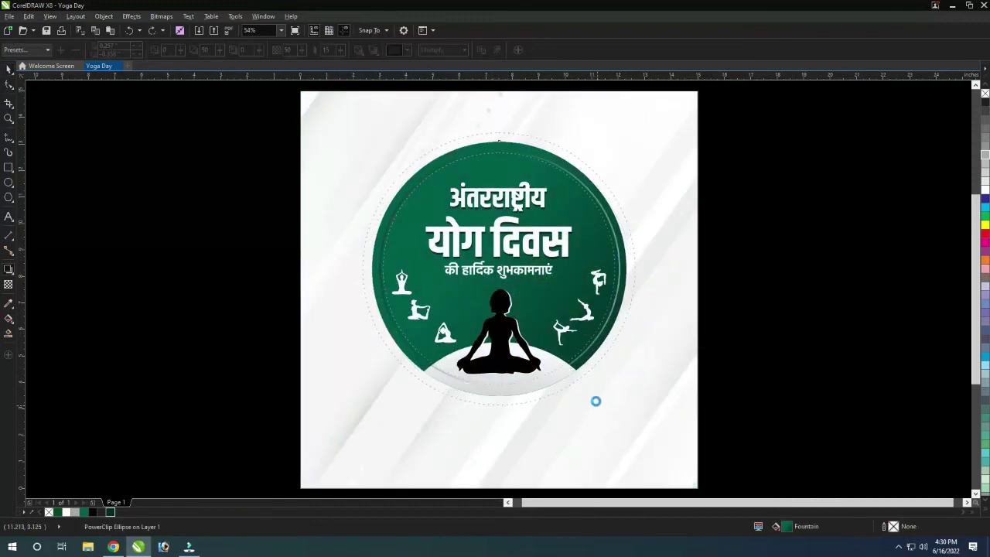
{"action": "left_click_drag", "start_coordinate": [596, 401], "coordinate": [593, 403]}
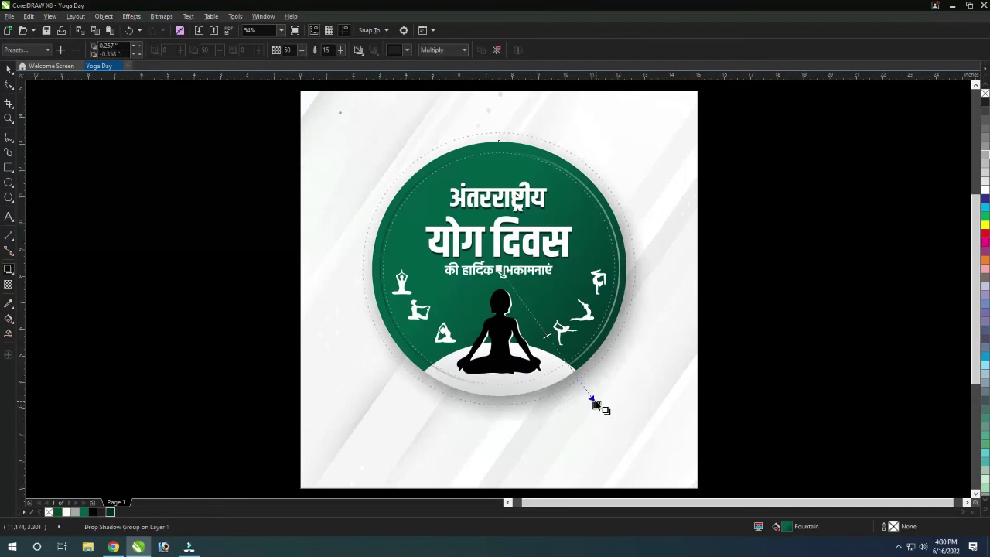
{"action": "key", "text": "space"}
{"action": "left_click", "coordinate": [773, 348]}
{"action": "left_click", "coordinate": [652, 376]}
{"action": "left_click", "coordinate": [781, 317]}
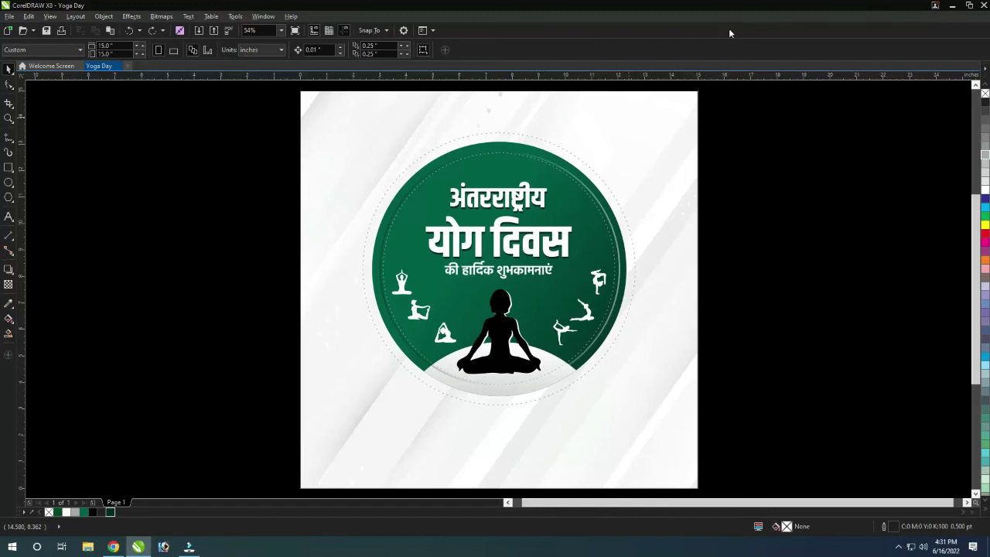
Duplicate the subtitle, replace its wording with the long Hindi message, and move it down.
{"action": "left_click_drag", "start_coordinate": [485, 278], "coordinate": [451, 124]}
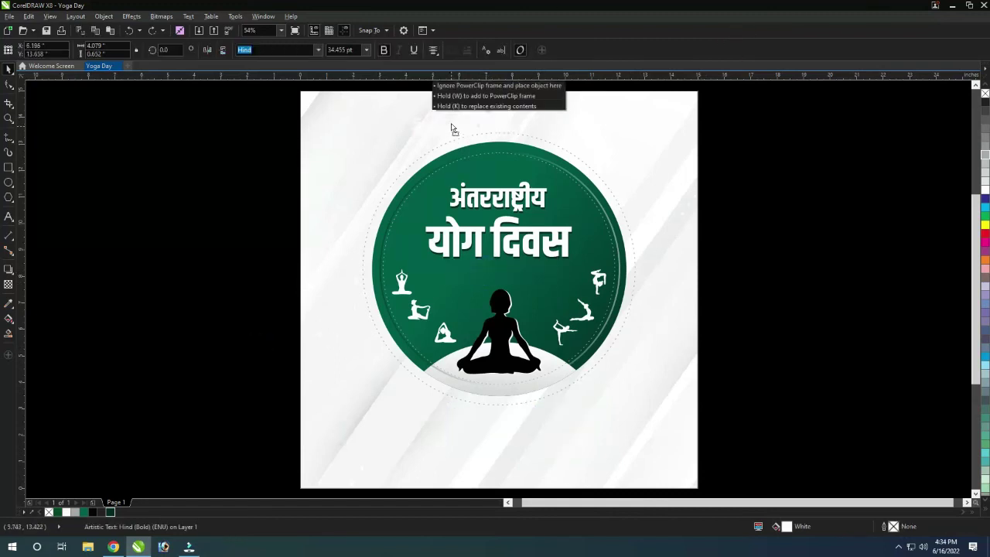
{"action": "double_click", "coordinate": [451, 124]}
{"action": "key", "text": "ctrl+v"}
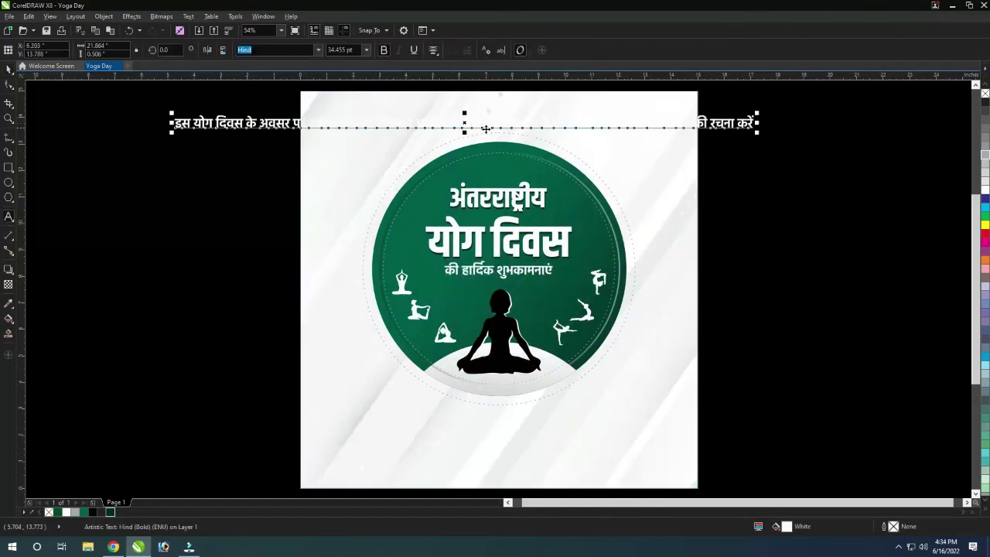
{"action": "left_click_drag", "start_coordinate": [485, 129], "coordinate": [538, 408]}
Move the circle emblem parts upward on the page.
{"action": "left_click_drag", "start_coordinate": [246, 133], "coordinate": [586, 336]}
{"action": "left_click_drag", "start_coordinate": [645, 439], "coordinate": [646, 439]}
{"action": "left_click_drag", "start_coordinate": [484, 431], "coordinate": [483, 404]}
{"action": "left_click", "coordinate": [438, 397]}
{"action": "left_click", "coordinate": [438, 393]}
{"action": "left_click", "coordinate": [437, 391]}
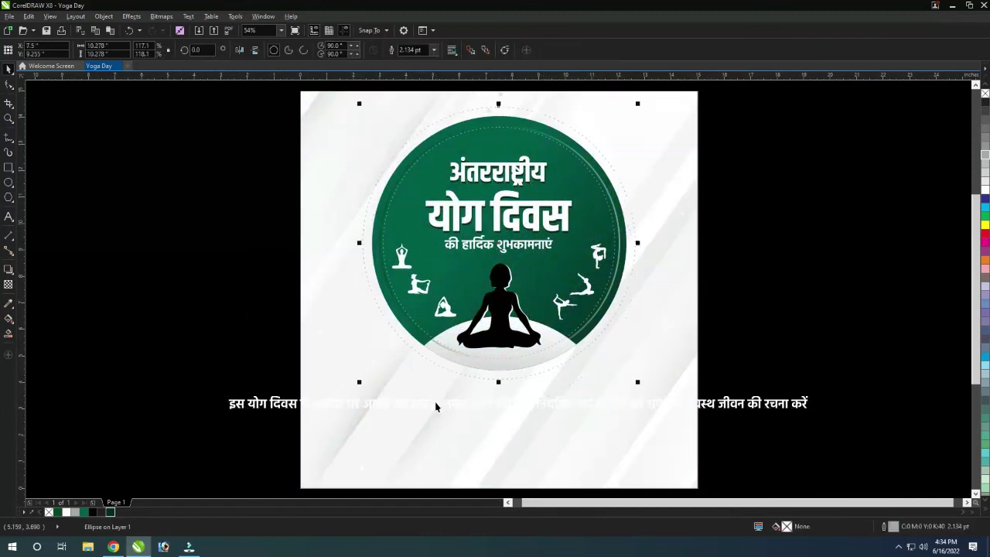
Break the Hindi message into three lines before मिलकर and स्वस्थ, placed beneath the circle.
{"action": "left_click", "coordinate": [436, 403]}
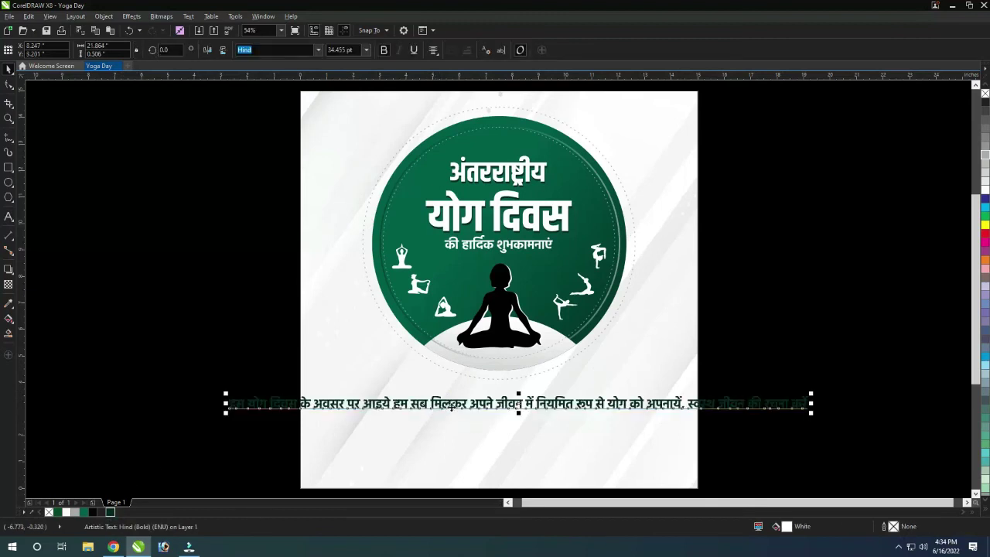
{"action": "scroll", "coordinate": [436, 422], "scroll_direction": "up", "scroll_amount": 3}
{"action": "key", "text": "Return"}
{"action": "scroll", "coordinate": [546, 395], "scroll_direction": "down", "scroll_amount": 2}
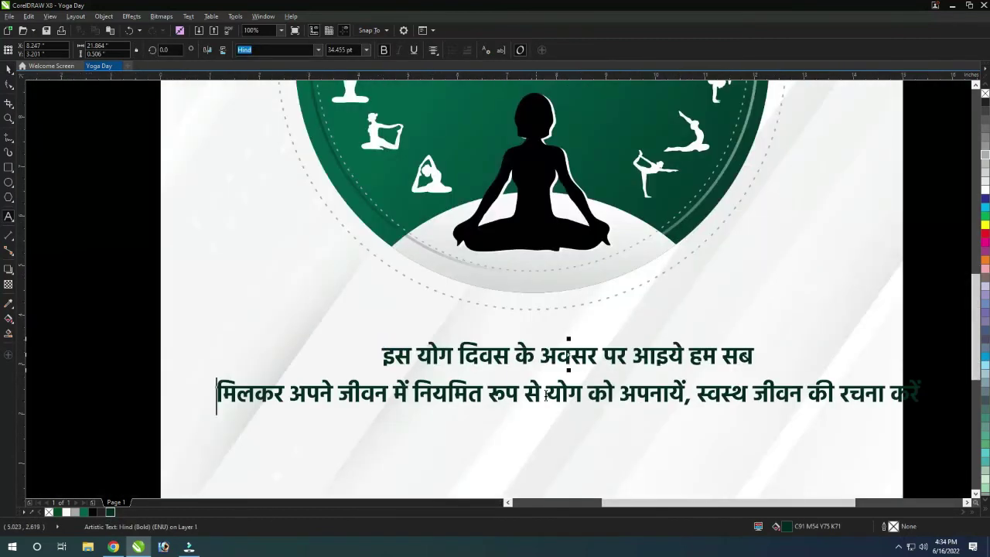
{"action": "key", "text": "Return"}
{"action": "scroll", "coordinate": [701, 396], "scroll_direction": "down", "scroll_amount": 2}
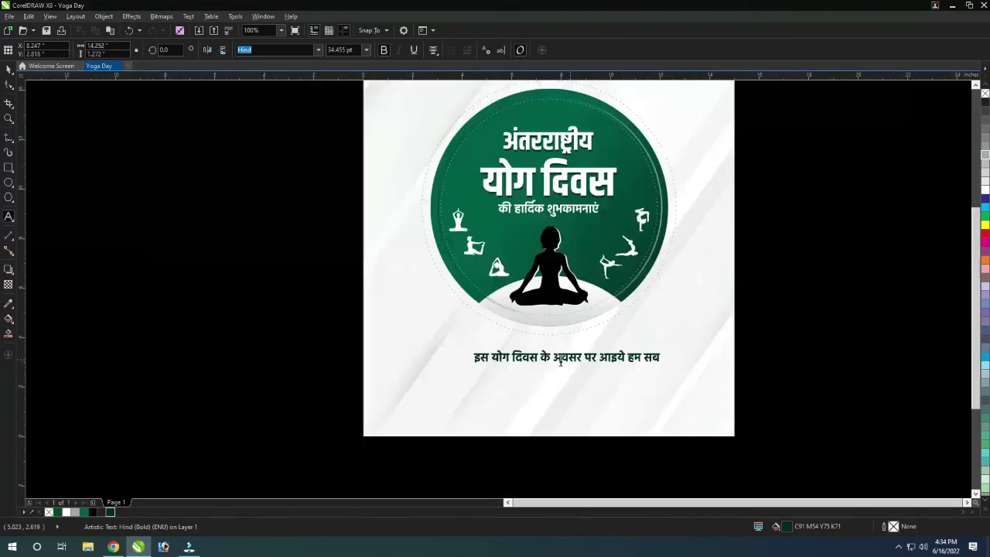
{"action": "mouse_move", "coordinate": [687, 403]}
{"action": "left_mouse_down"}
{"action": "mouse_move", "coordinate": [590, 350]}
{"action": "mouse_move", "coordinate": [597, 344]}
{"action": "left_mouse_up"}
Select both dotted rings around the silhouette and view the whole page.
{"action": "scroll", "coordinate": [577, 380], "scroll_direction": "up", "scroll_amount": 2}
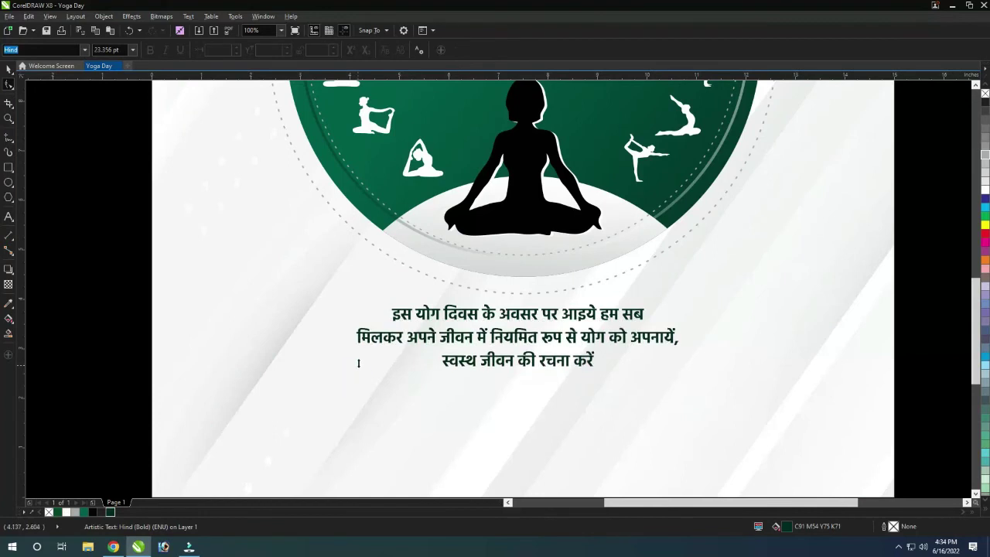
{"action": "scroll", "coordinate": [484, 312], "scroll_direction": "down", "scroll_amount": 2}
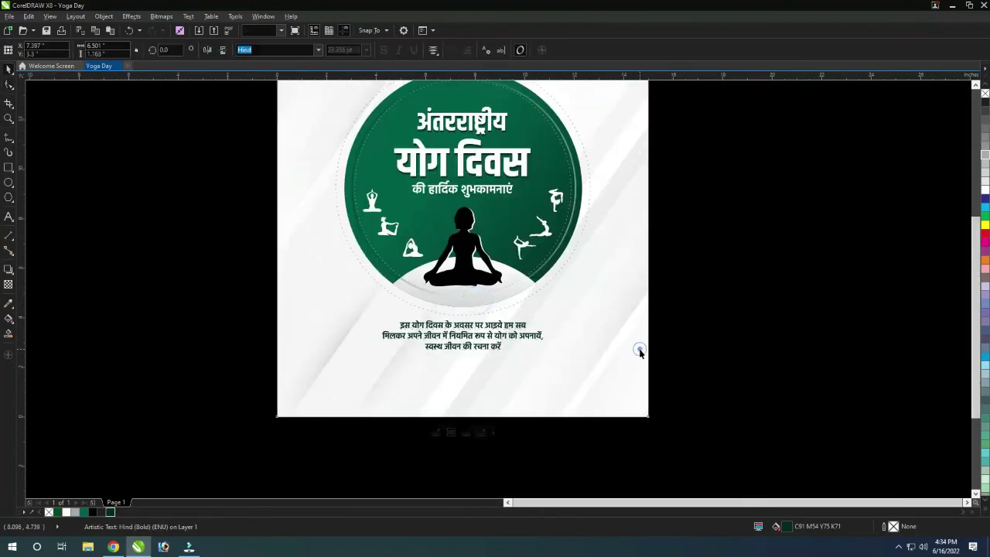
{"action": "left_click", "coordinate": [541, 294]}
{"action": "scroll", "coordinate": [474, 306], "scroll_direction": "up", "scroll_amount": 2}
{"action": "left_click", "coordinate": [474, 304]}
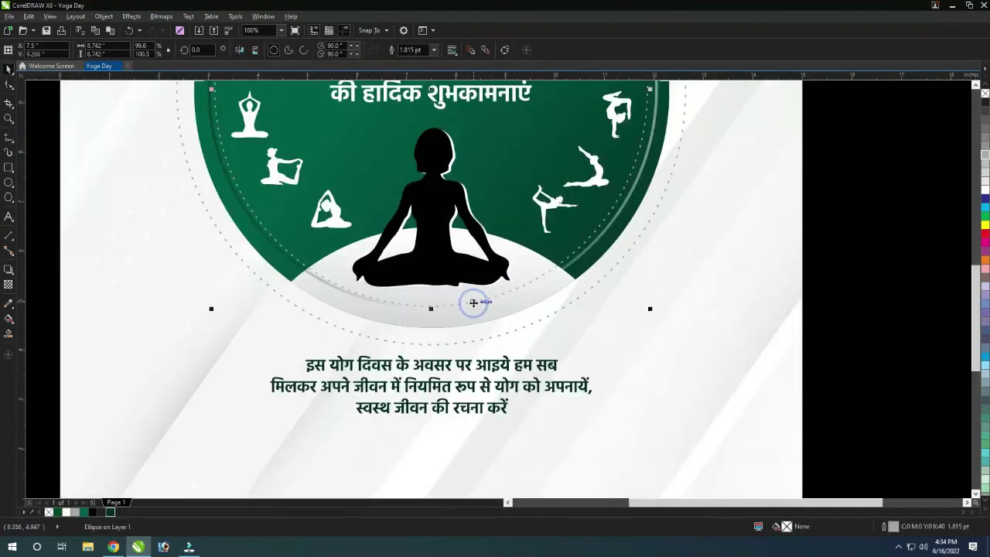
{"action": "left_click", "coordinate": [475, 316], "text": "shift"}
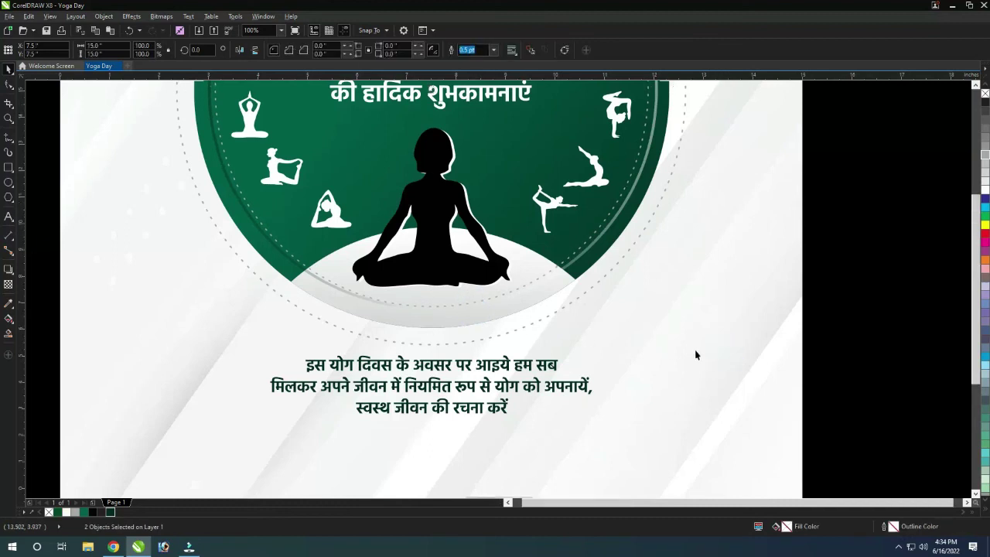
{"action": "left_click", "coordinate": [709, 349]}
{"action": "key", "text": "F4"}
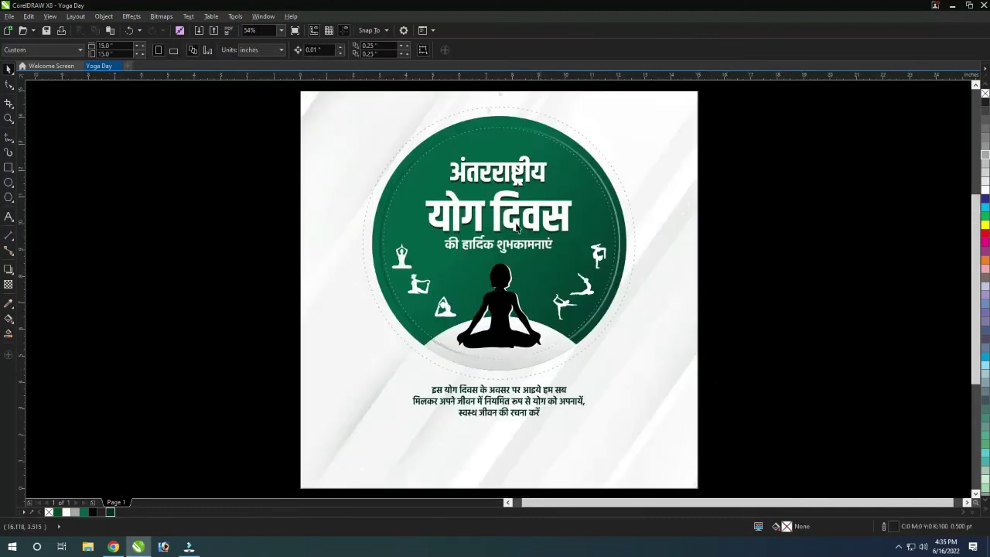
Scale the circle, title and silhouettes group down slightly and centre it on the page.
{"action": "left_click_drag", "start_coordinate": [260, 100], "coordinate": [632, 342]}
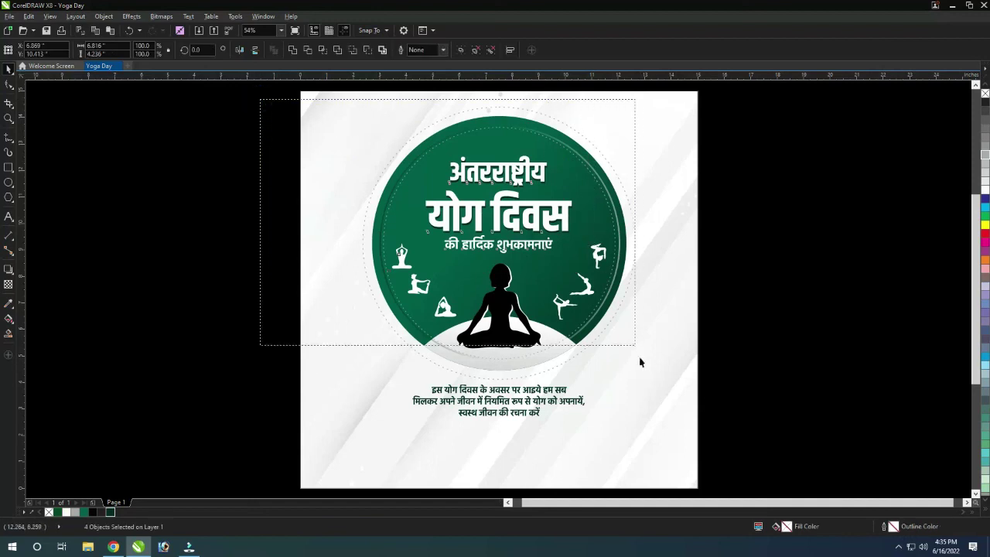
{"action": "left_click_drag", "start_coordinate": [638, 105], "coordinate": [603, 138]}
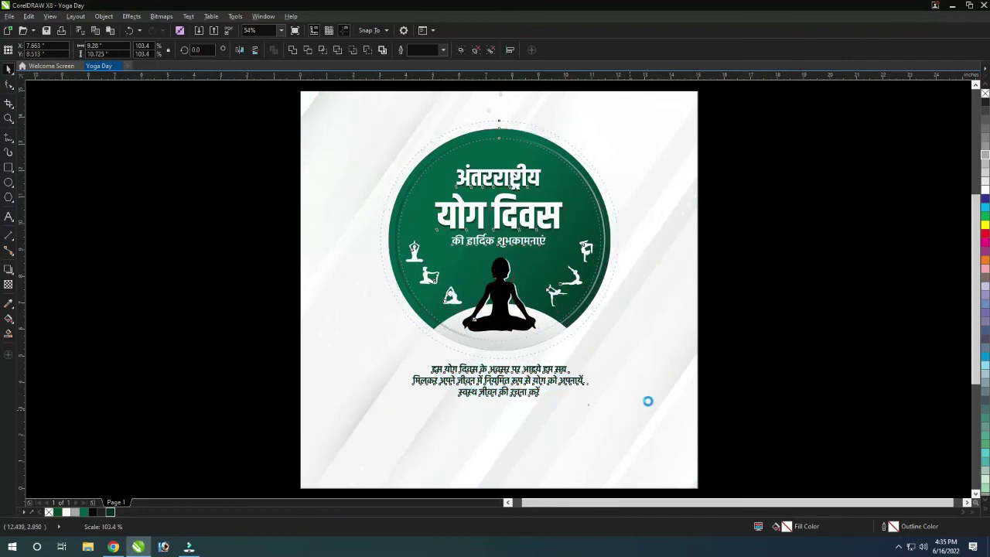
{"action": "key", "text": "ctrl+a"}
{"action": "left_click", "coordinate": [775, 353]}
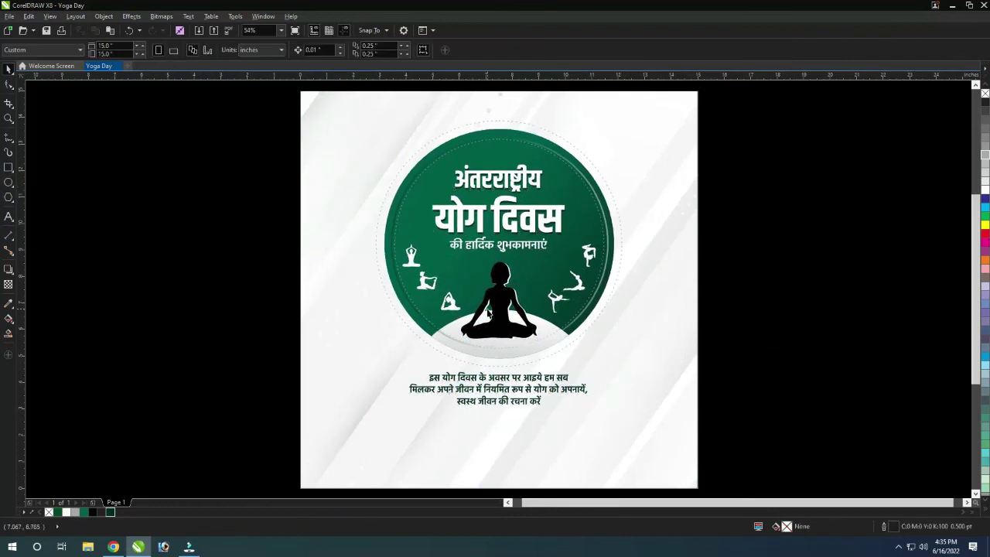
Place a small copy of the silhouette top-left with a dark-green outline and no fill.
{"action": "left_click", "coordinate": [514, 329], "text": "ctrl"}
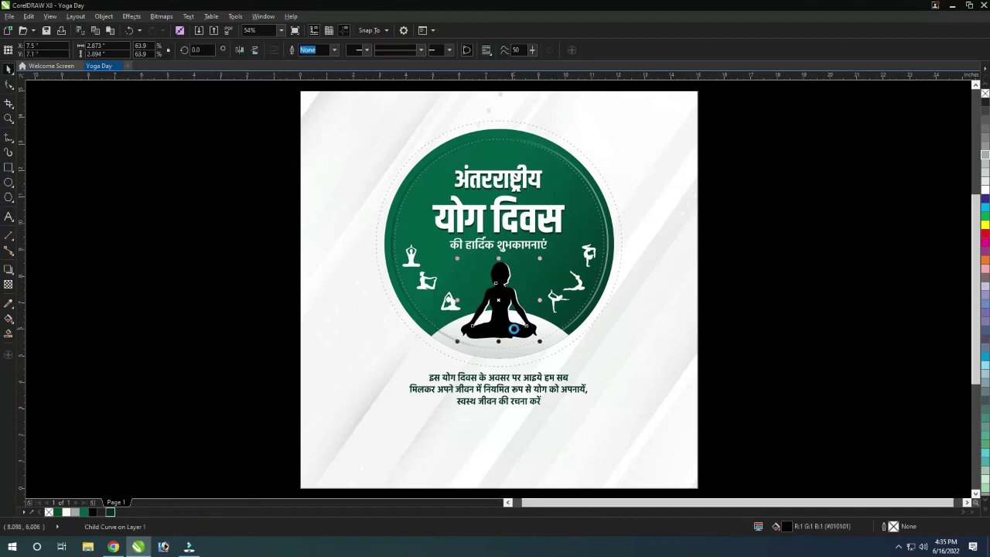
{"action": "mouse_move", "coordinate": [514, 330]}
{"action": "left_mouse_down"}
{"action": "mouse_move", "coordinate": [355, 160]}
{"action": "mouse_move", "coordinate": [364, 165]}
{"action": "left_mouse_up"}
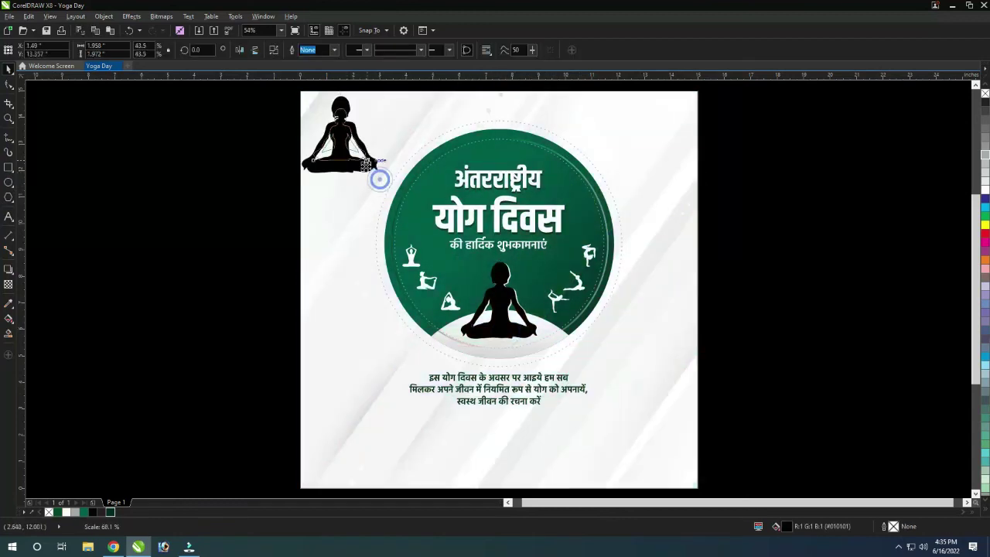
{"action": "scroll", "coordinate": [338, 133], "scroll_direction": "up", "scroll_amount": 2}
{"action": "left_click", "coordinate": [110, 512]}
{"action": "right_click", "coordinate": [110, 511]}
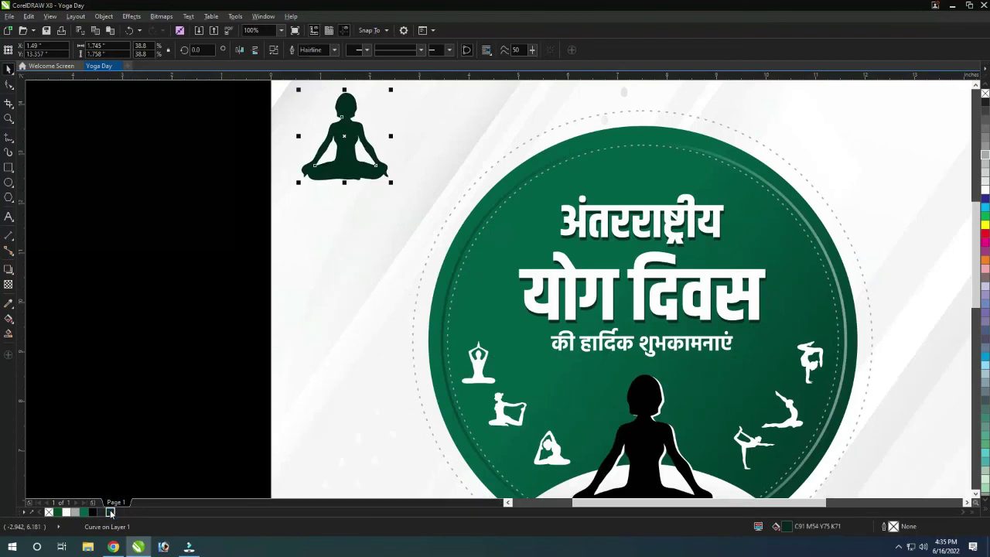
{"action": "left_click", "coordinate": [48, 513]}
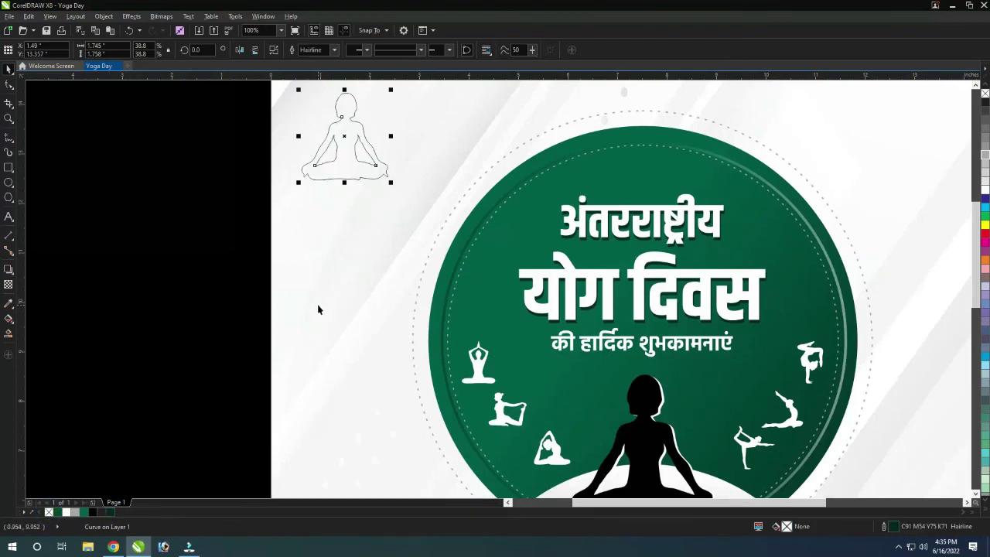
Give the small silhouette's outline rounded corners.
{"action": "scroll", "coordinate": [367, 130], "scroll_direction": "up", "scroll_amount": 2}
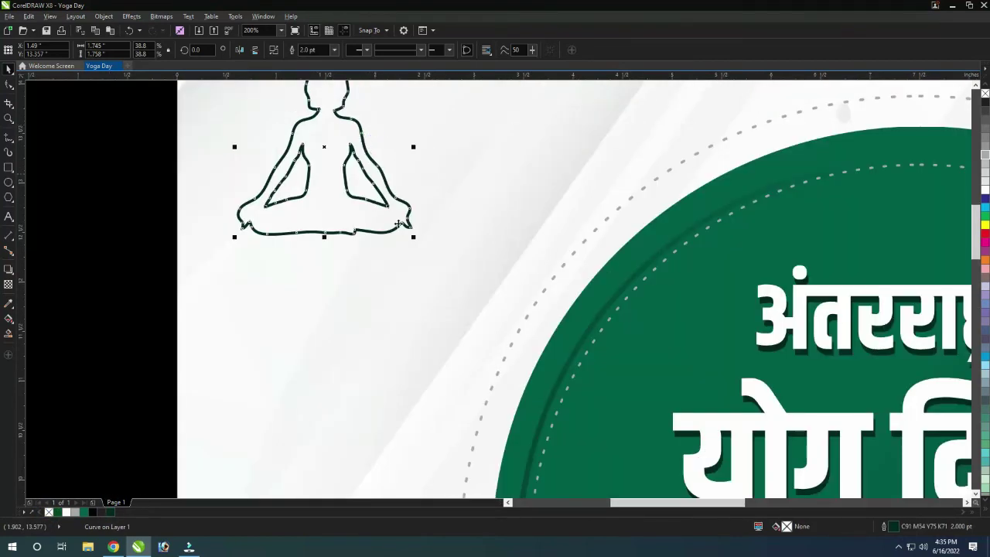
{"action": "key", "text": "F12"}
{"action": "left_click", "coordinate": [460, 276]}
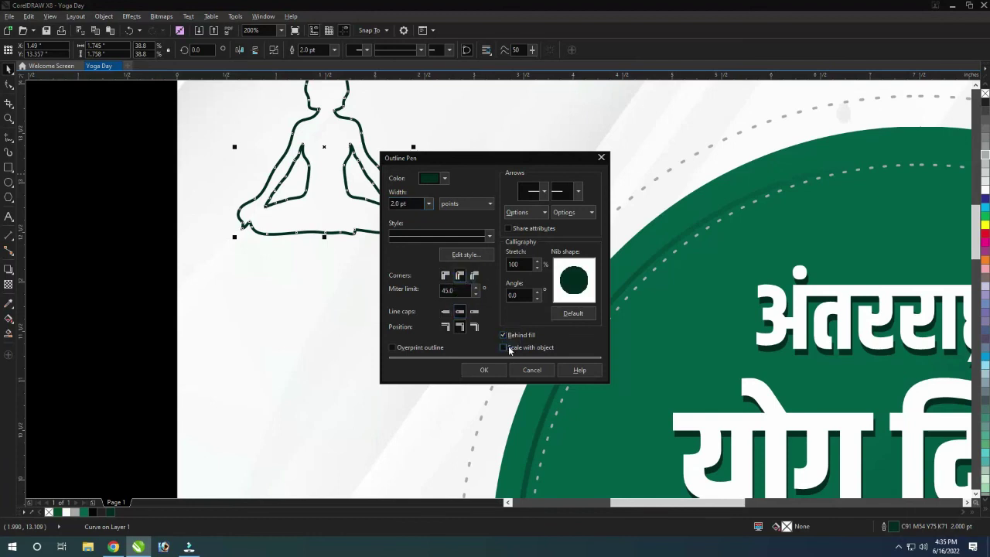
{"action": "left_click", "coordinate": [484, 369]}
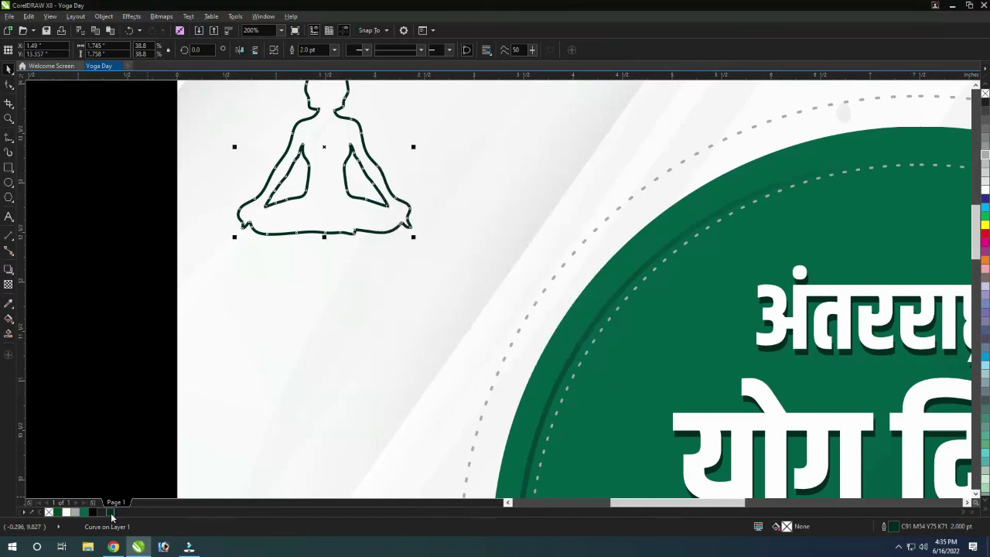
Fill the small silhouette dark green with a white outline.
{"action": "scroll", "coordinate": [124, 476], "scroll_direction": "down", "scroll_amount": 2}
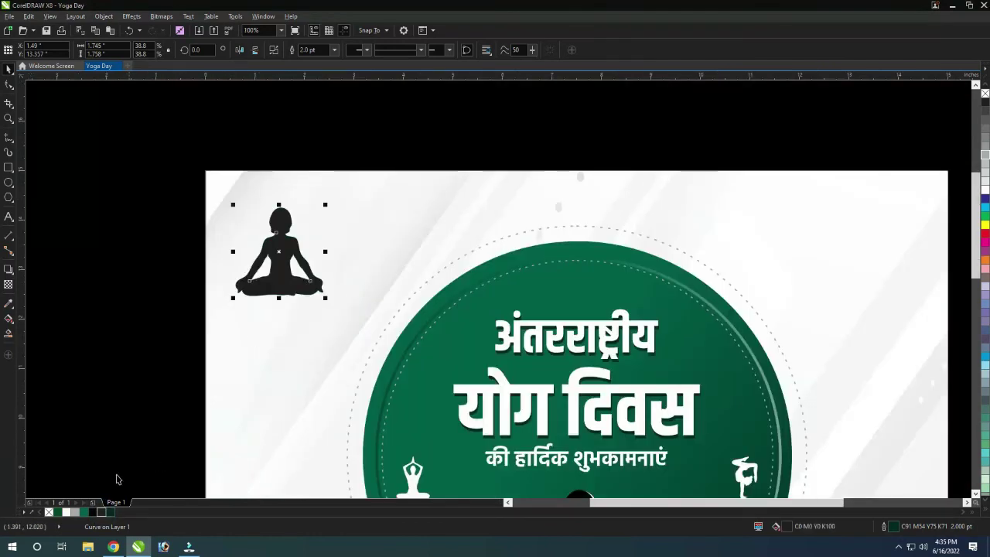
{"action": "left_click", "coordinate": [84, 512]}
{"action": "right_click", "coordinate": [67, 513]}
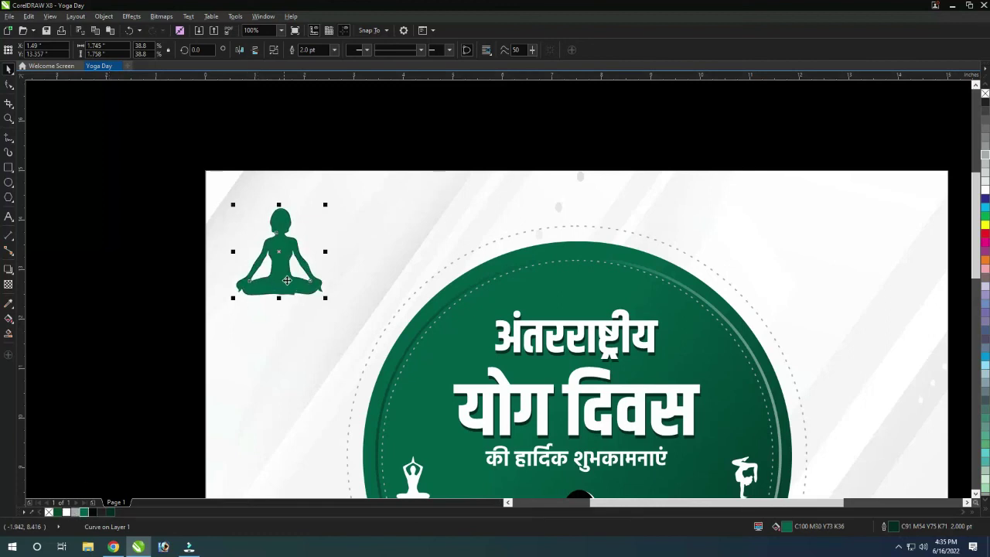
{"action": "scroll", "coordinate": [65, 481], "scroll_direction": "up", "scroll_amount": 1}
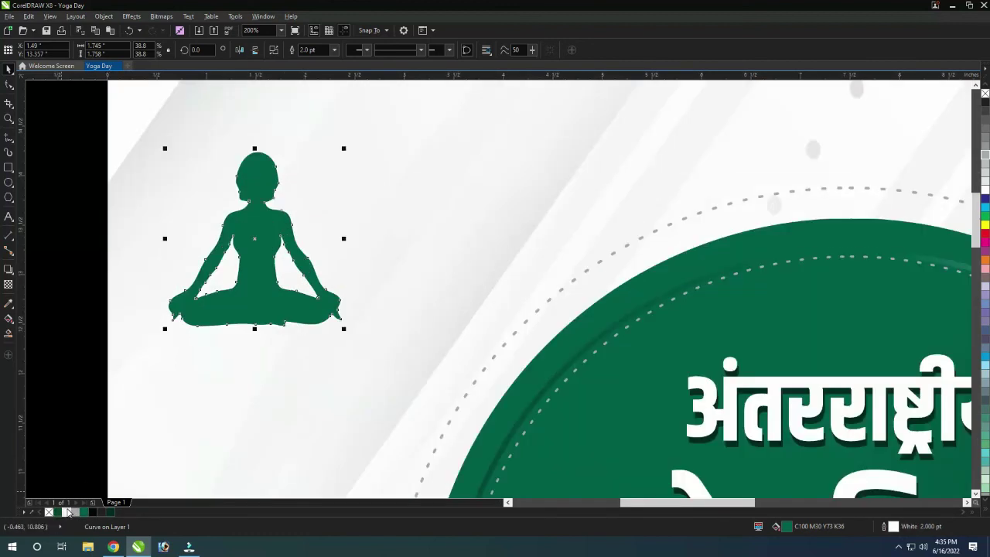
Try a drop shadow on the small silhouette, then undo it.
{"action": "left_click", "coordinate": [8, 269]}
{"action": "left_click_drag", "start_coordinate": [254, 238], "coordinate": [340, 336]}
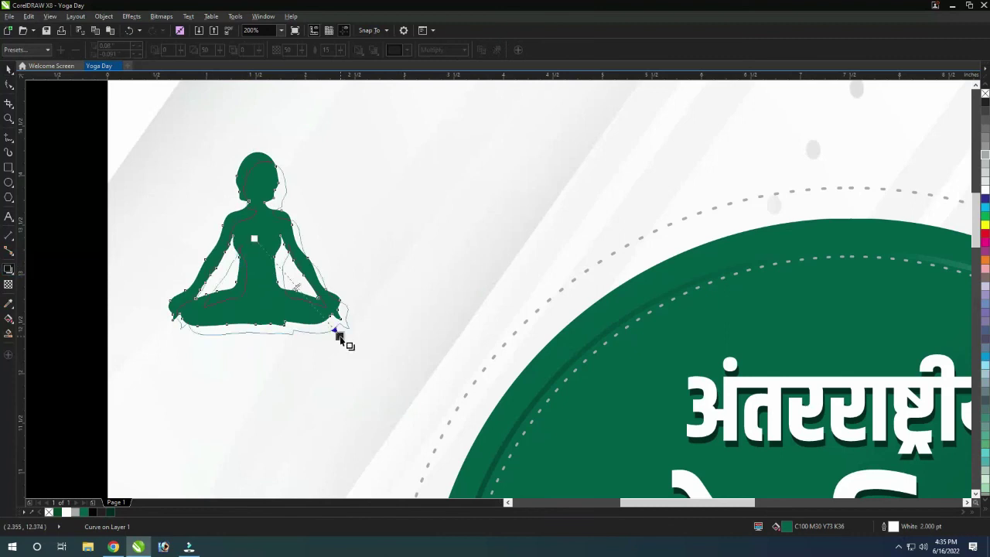
{"action": "scroll", "coordinate": [336, 327], "scroll_direction": "down", "scroll_amount": 1}
{"action": "key", "text": "ctrl+z"}
{"action": "key", "text": "space"}
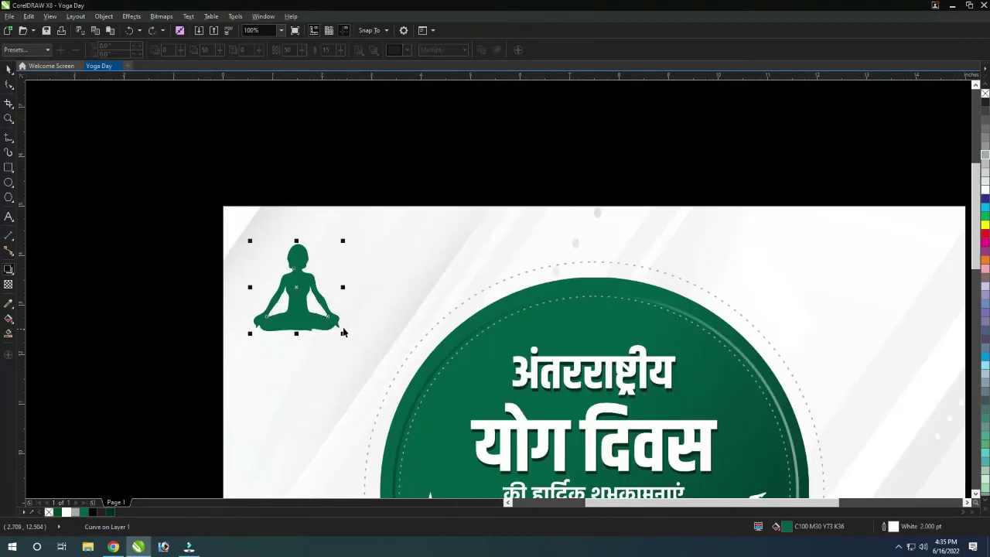
Apply a dark-green fountain (gradient) fill to the small silhouette.
{"action": "key", "text": "g"}
{"action": "left_click_drag", "start_coordinate": [274, 234], "coordinate": [364, 221]}
{"action": "left_click", "coordinate": [111, 511]}
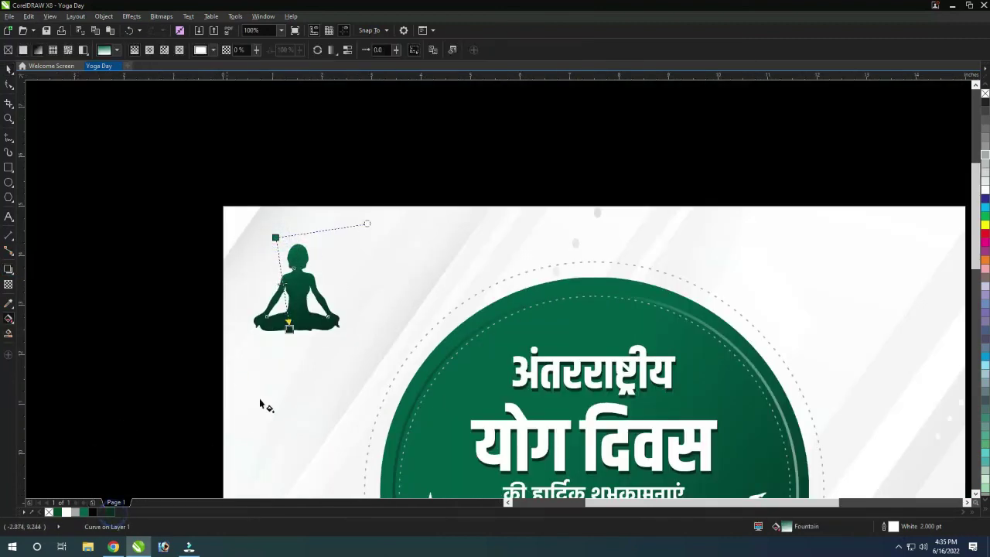
{"action": "key", "text": "space"}
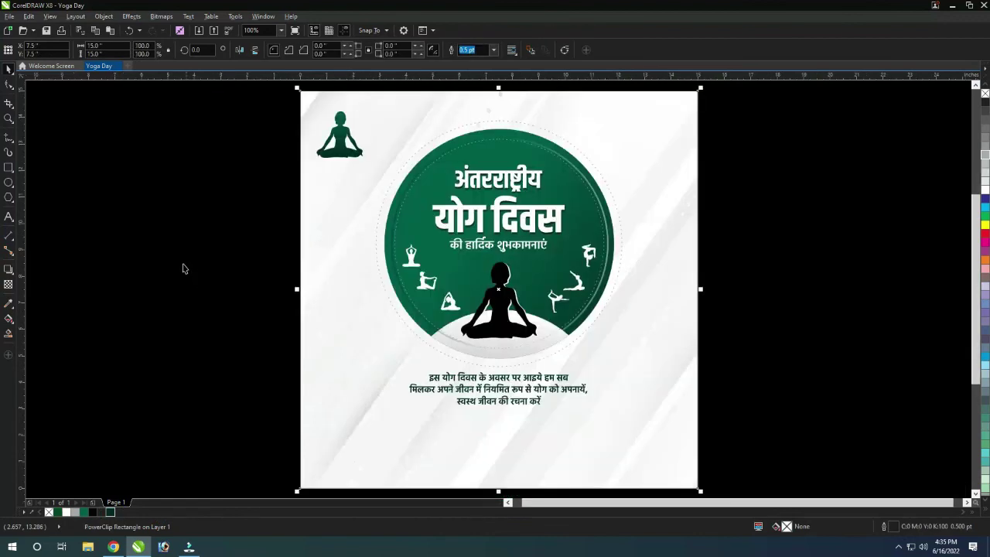
{"action": "key", "text": "shift+F4"}
Copy the gradient silhouette to the top-right corner.
{"action": "left_click", "coordinate": [358, 160]}
{"action": "left_click_drag", "start_coordinate": [357, 160], "coordinate": [663, 155]}
{"action": "left_click", "coordinate": [744, 183]}
{"action": "scroll", "coordinate": [572, 91], "scroll_direction": "up", "scroll_amount": 3}
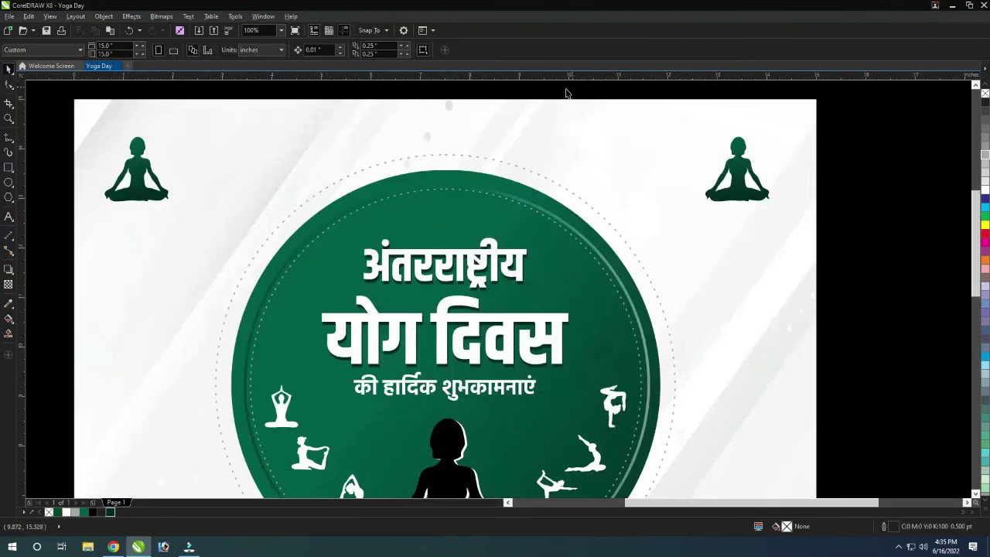